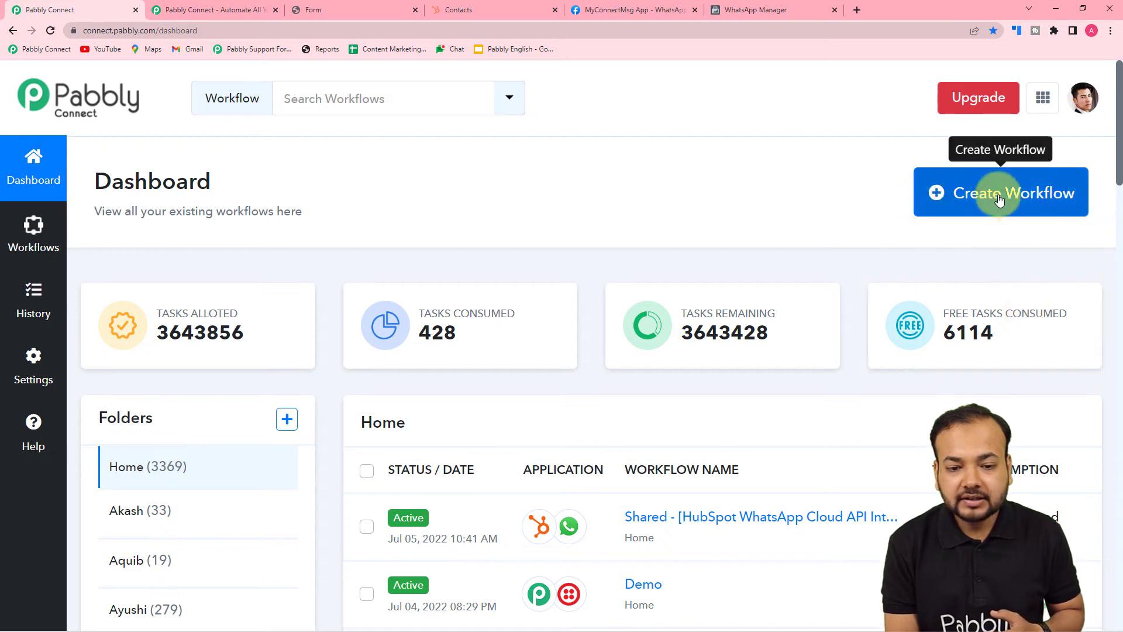
Create a new workflow named 'Hubspot to WhatsApp Automation'
{"action": "left_click", "coordinate": [1016, 202]}
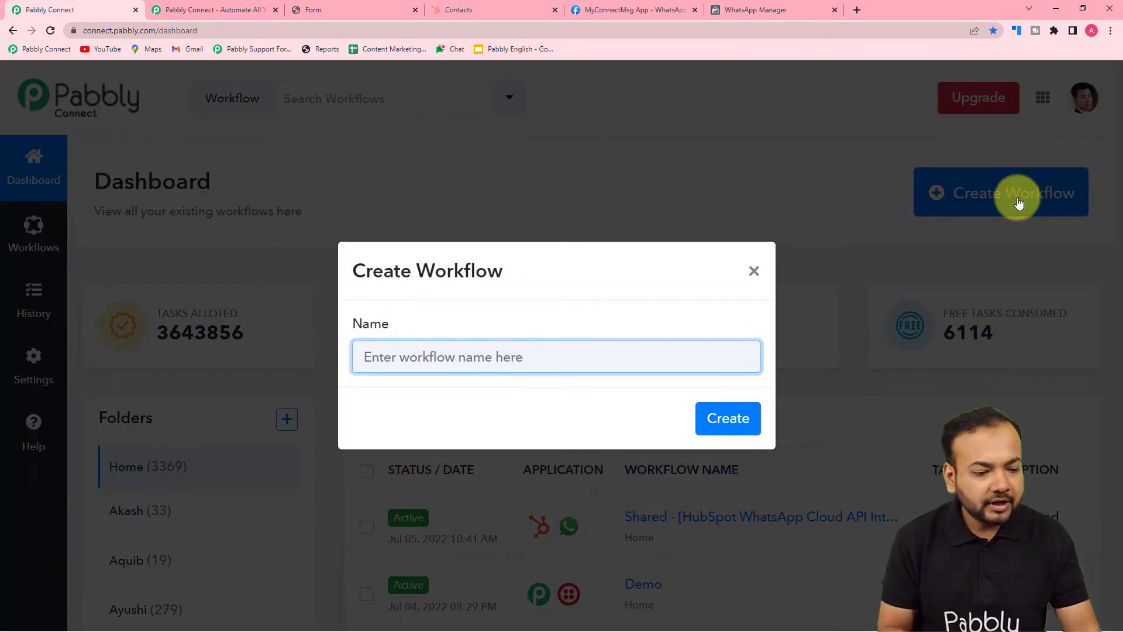
{"action": "type", "text": "Hu"}
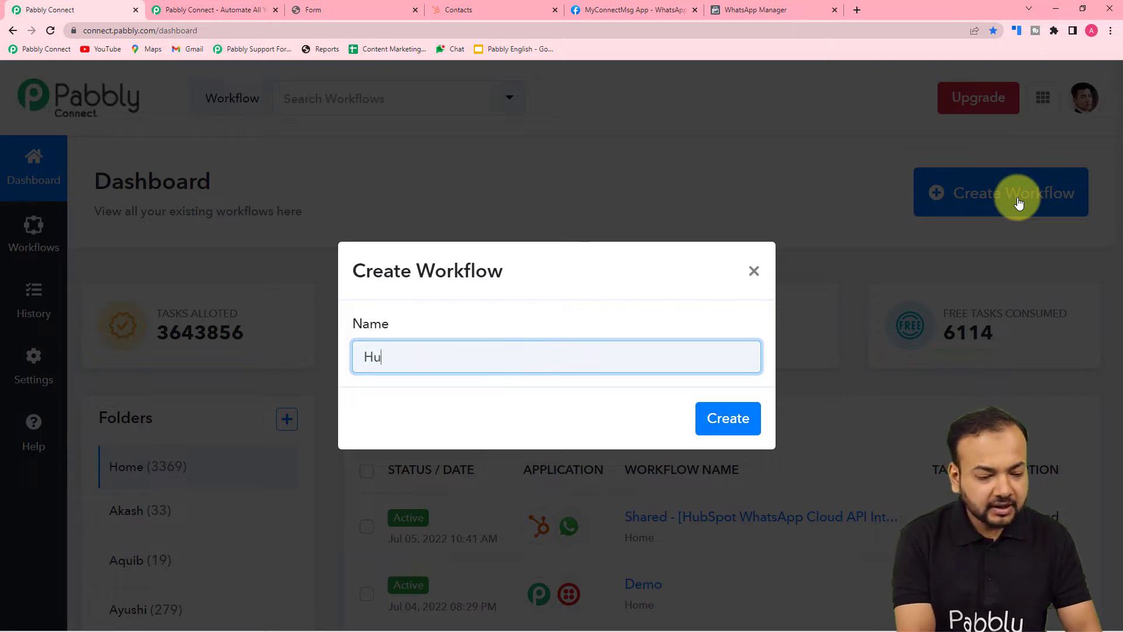
{"action": "type", "text": "bspot"}
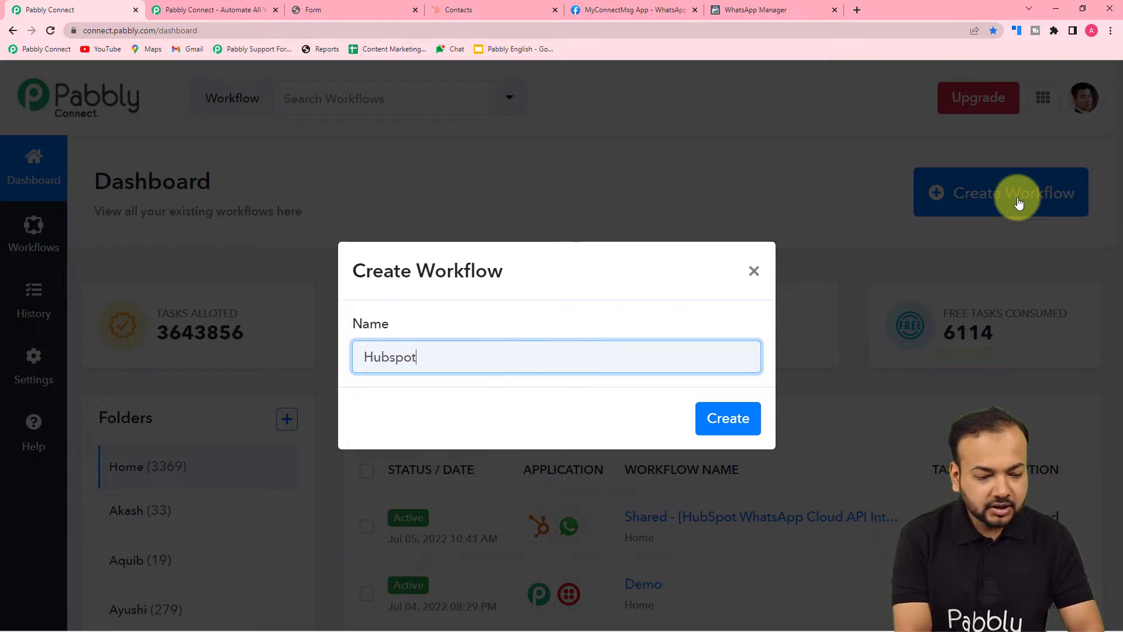
{"action": "type", "text": " to W"}
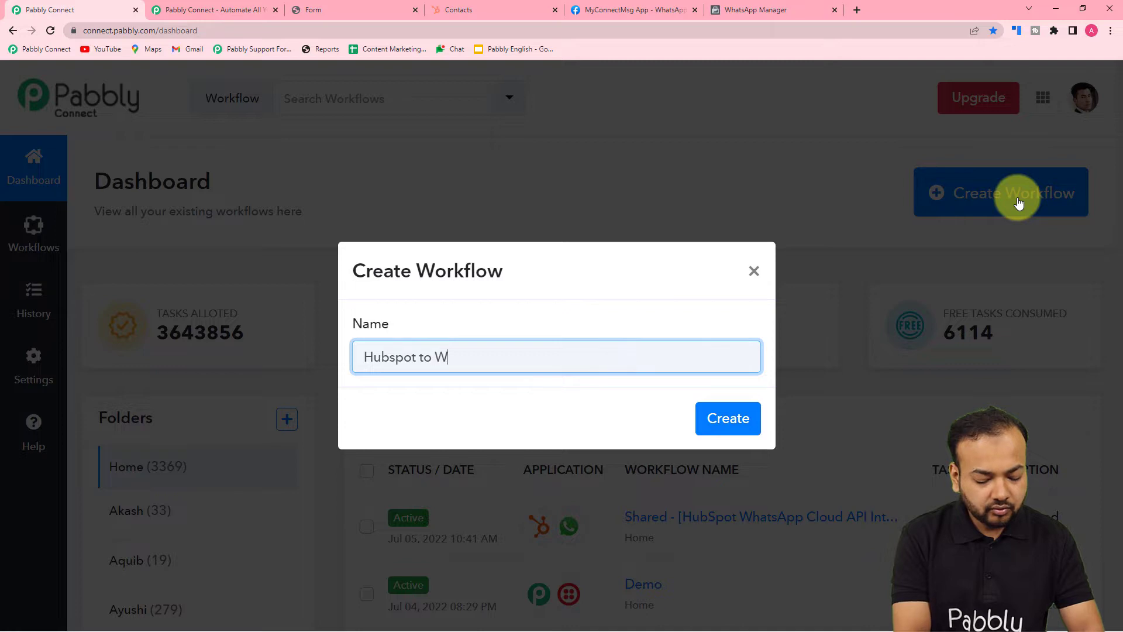
{"action": "type", "text": "hatsApp"}
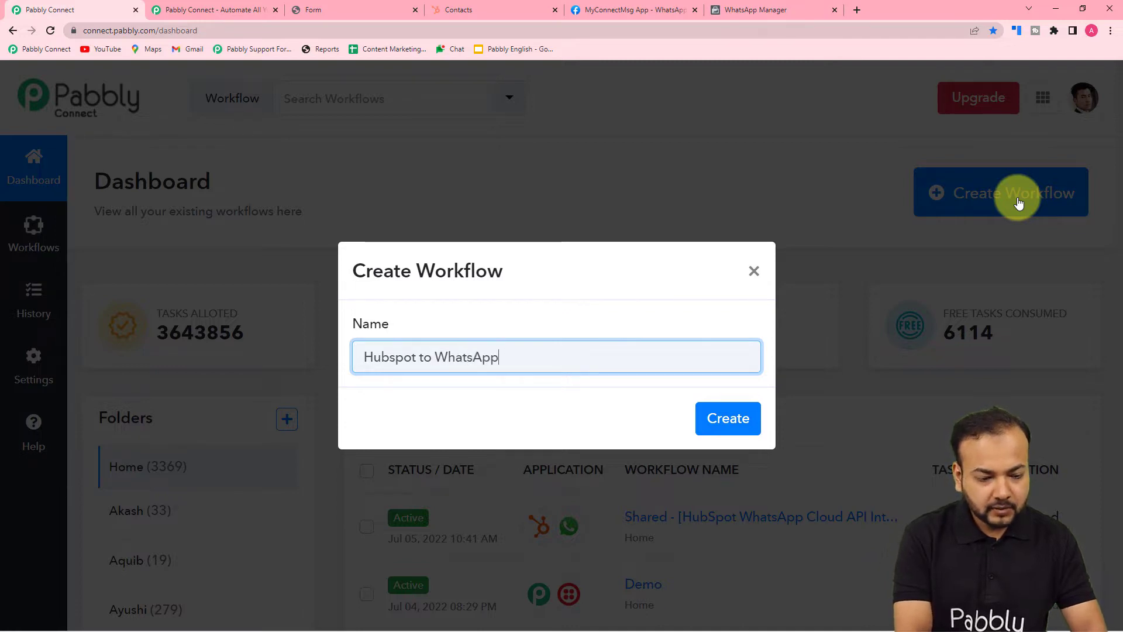
{"action": "type", "text": " Automation"}
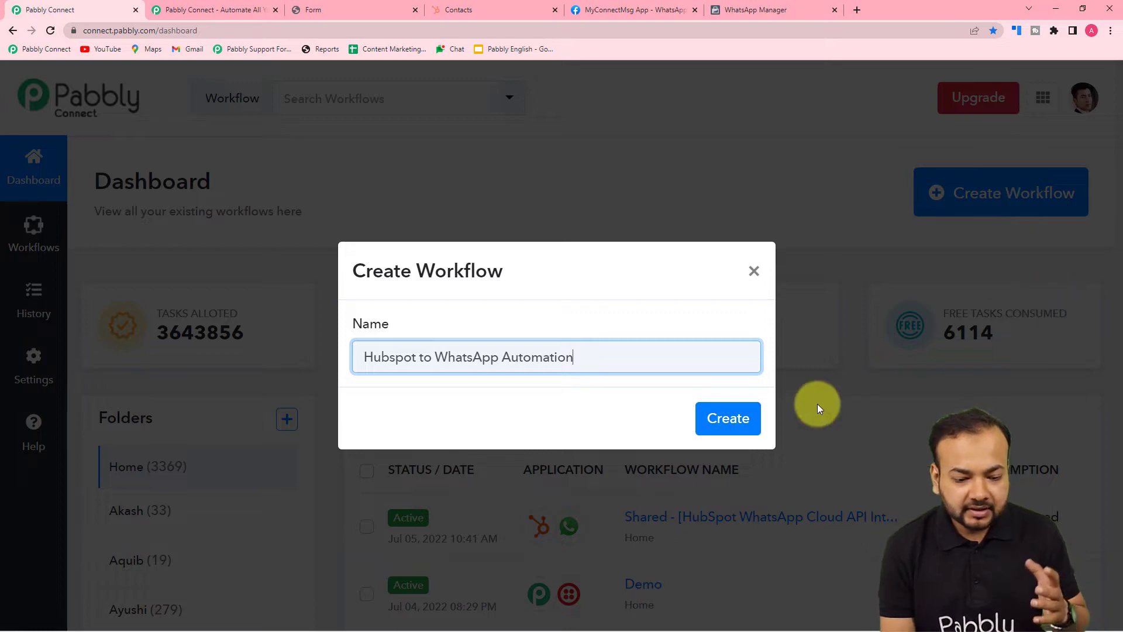
{"action": "left_click", "coordinate": [754, 419]}
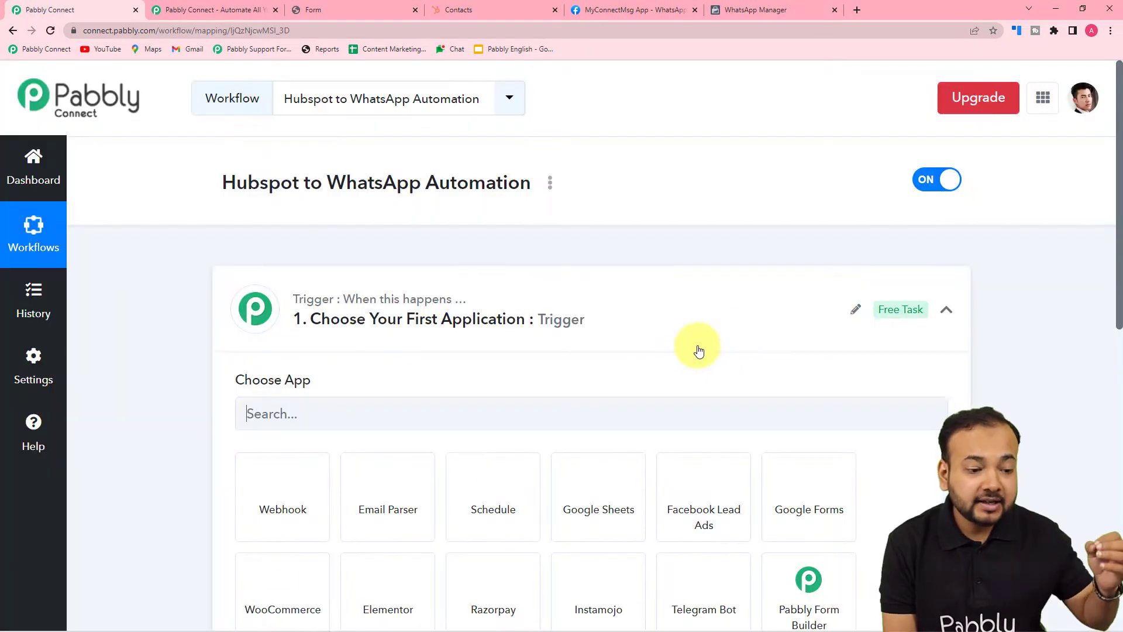
Search the trigger's app list for 'hub' and pick HubSpot CRM
{"action": "left_click", "coordinate": [946, 309]}
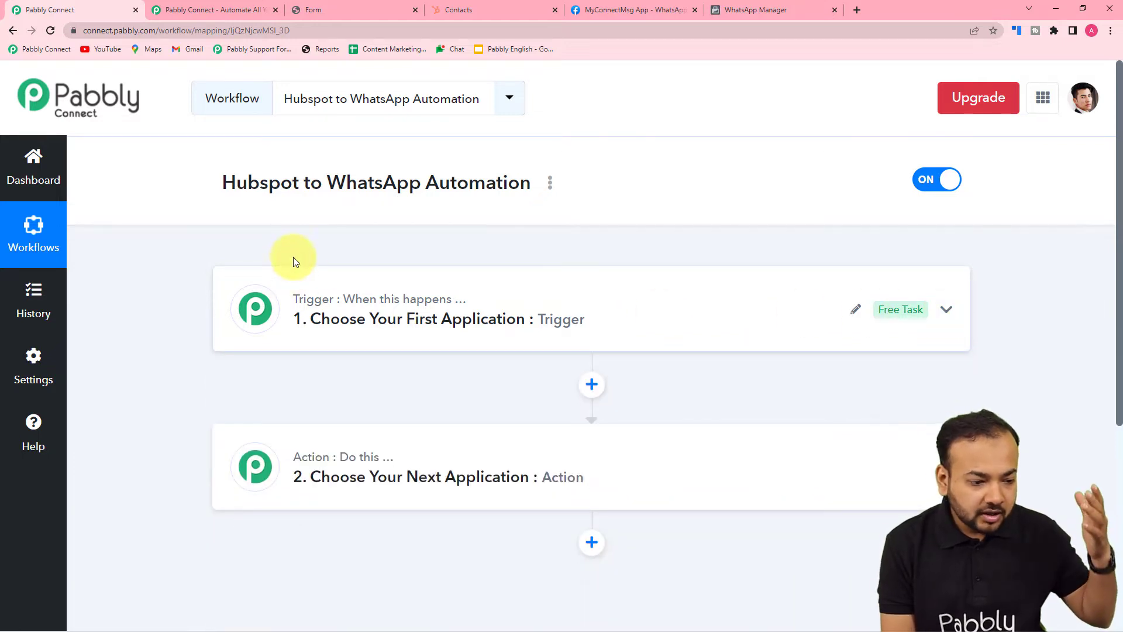
{"action": "mouse_move", "coordinate": [305, 463]}
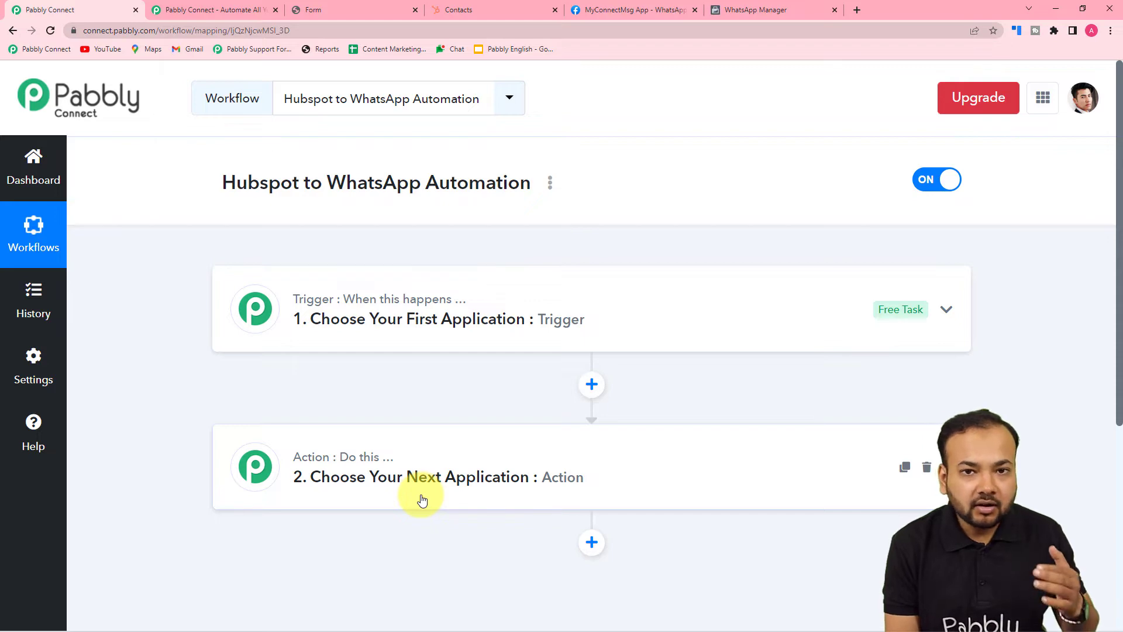
{"action": "left_click", "coordinate": [353, 317]}
{"action": "scroll", "coordinate": [353, 316], "scroll_direction": "down", "scroll_amount": 3}
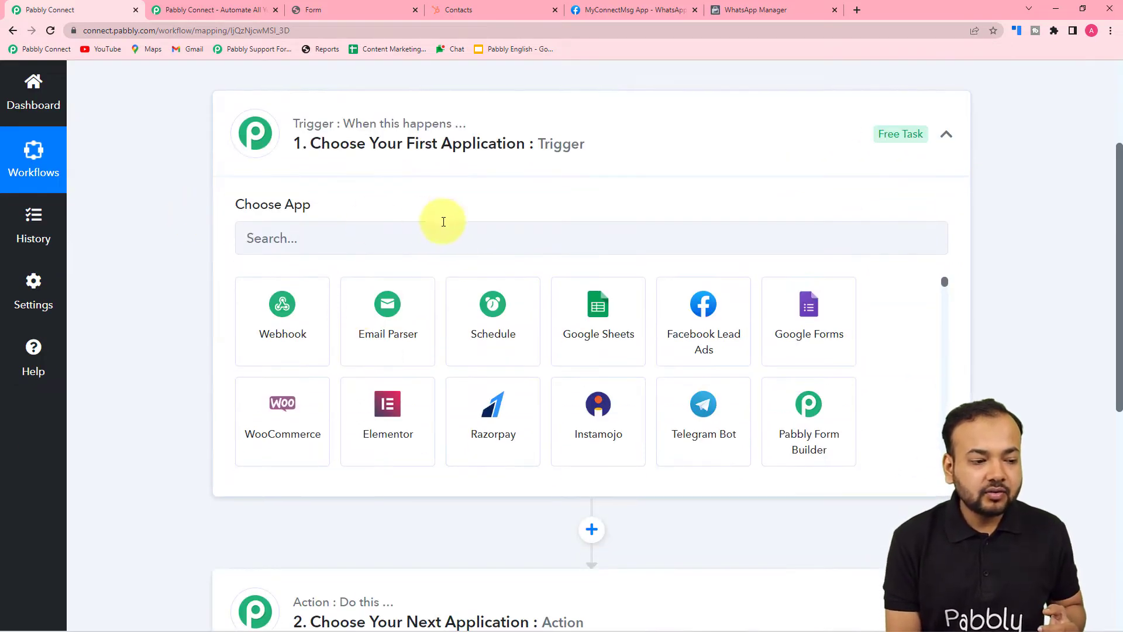
{"action": "left_click", "coordinate": [333, 232]}
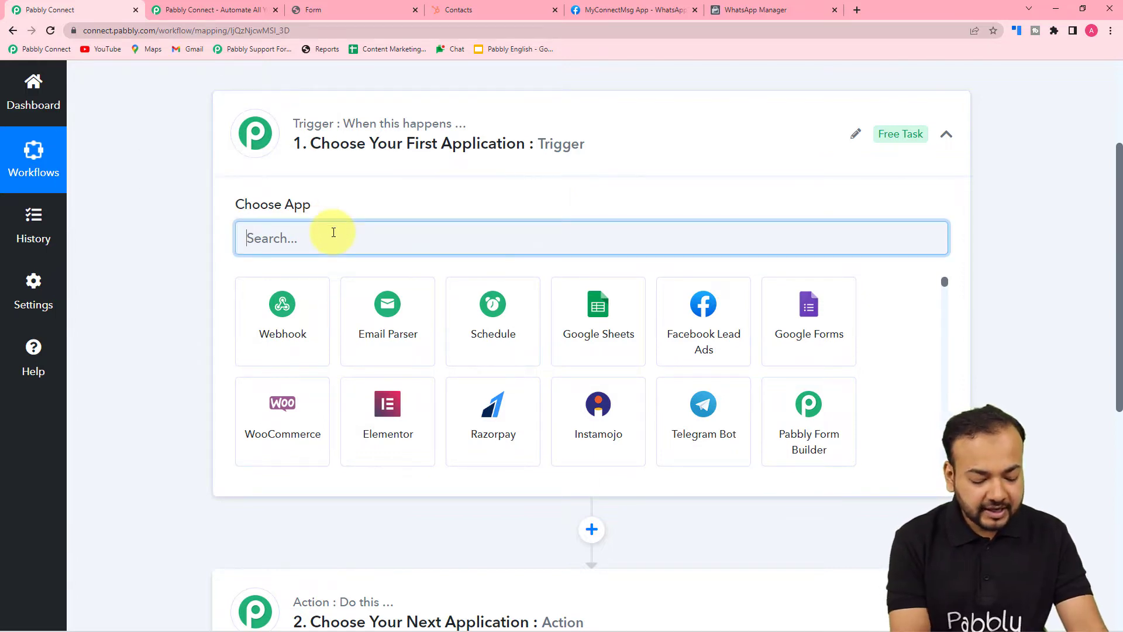
{"action": "type", "text": "hub"}
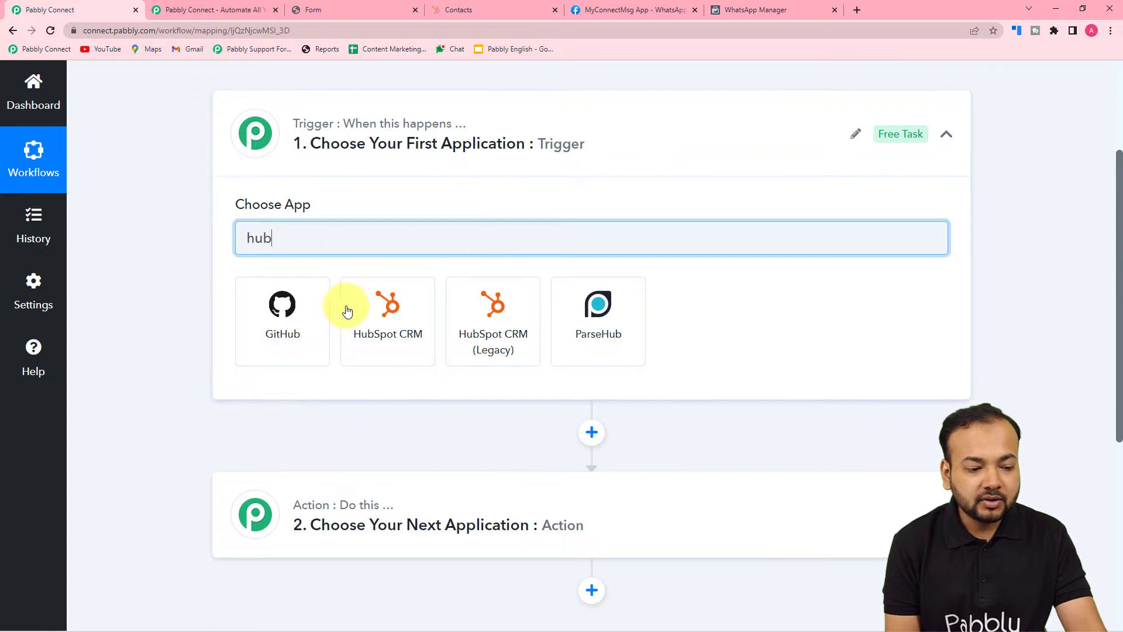
{"action": "left_click", "coordinate": [375, 333]}
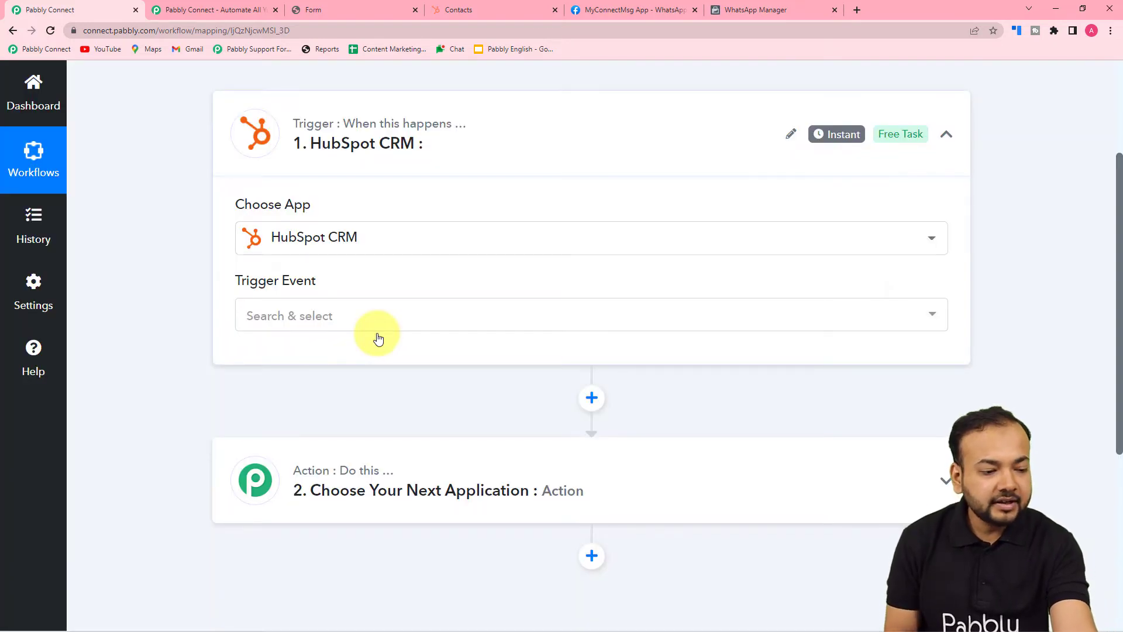
Choose New Contact Added as the HubSpot CRM trigger event
{"action": "left_click", "coordinate": [375, 310]}
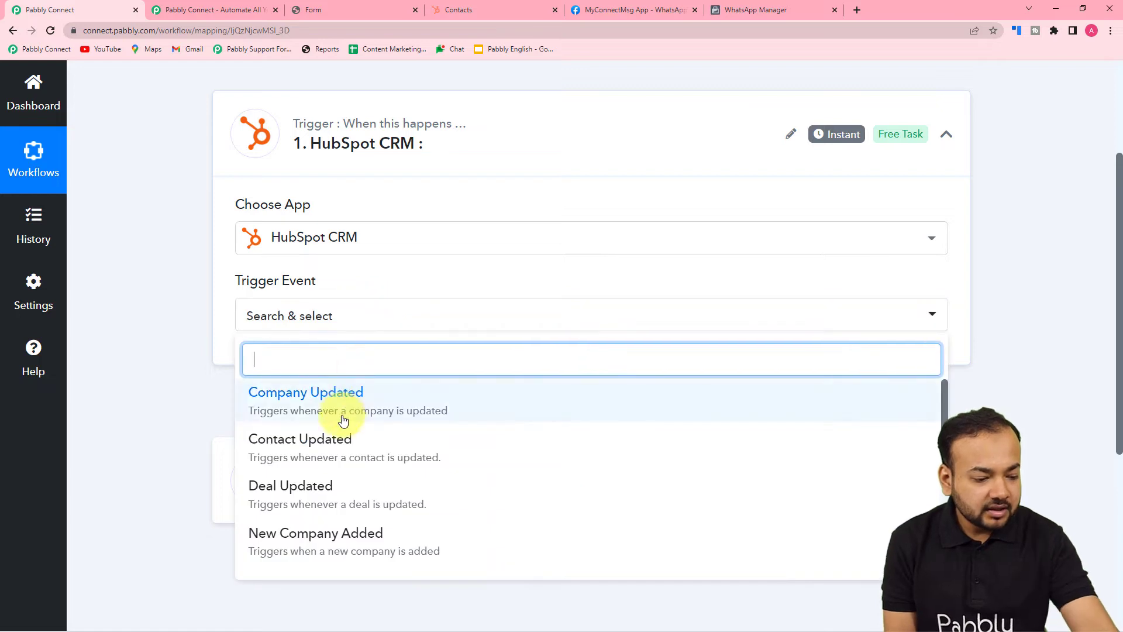
{"action": "scroll", "coordinate": [261, 441], "scroll_direction": "down", "scroll_amount": 2}
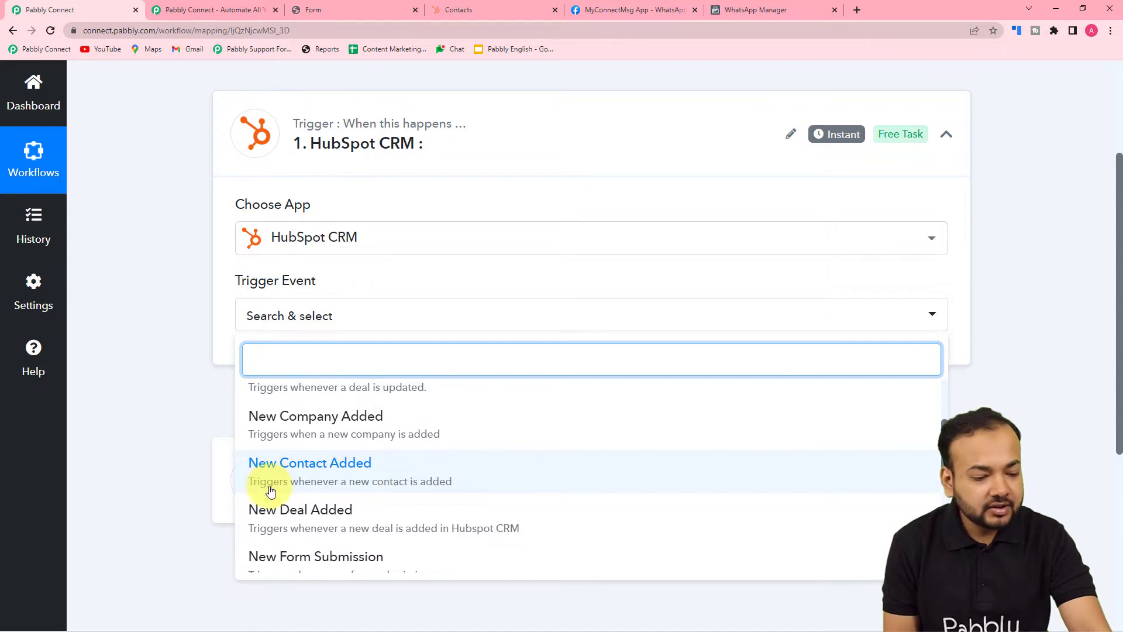
{"action": "left_click", "coordinate": [387, 481]}
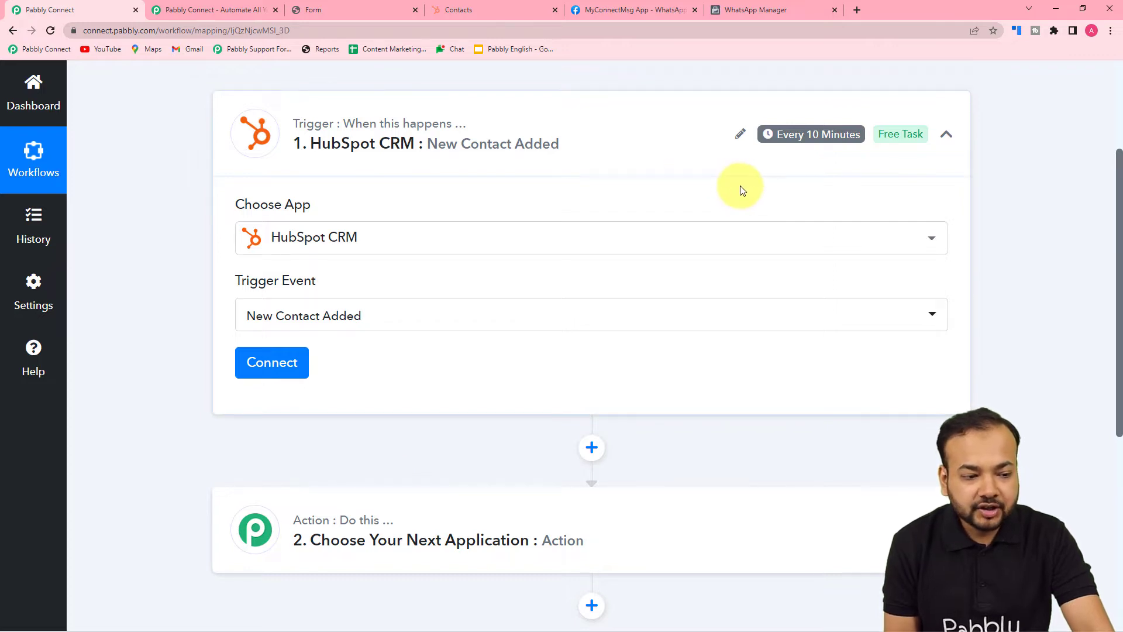
{"action": "mouse_move", "coordinate": [774, 142]}
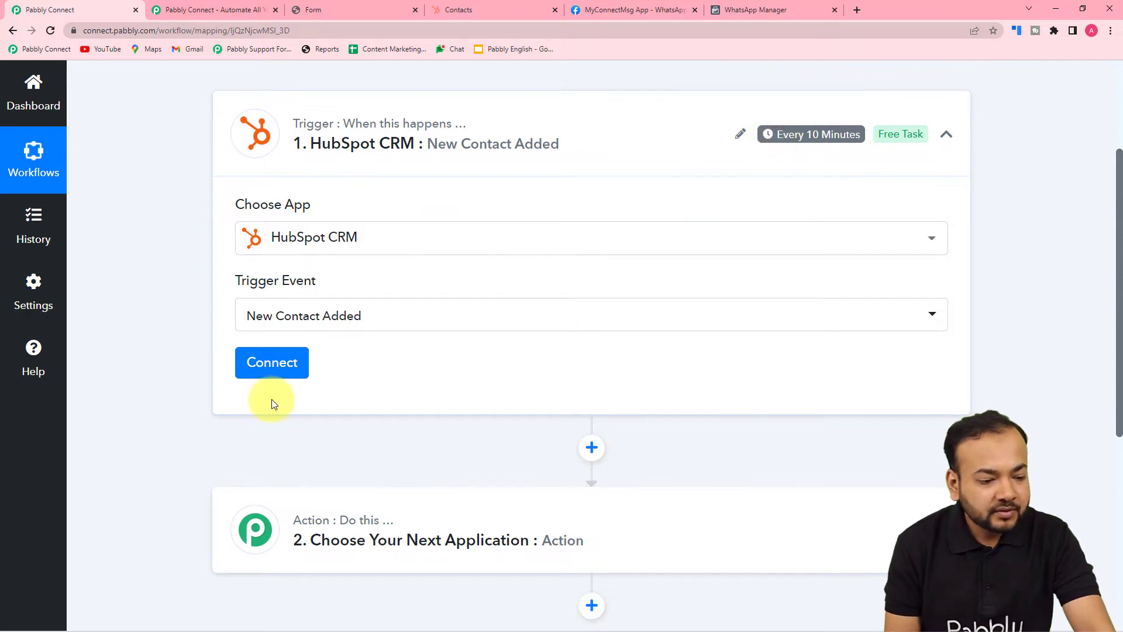
Start a new HubSpot CRM connection, then switch to the HubSpot Contacts tab
{"action": "left_click", "coordinate": [267, 363]}
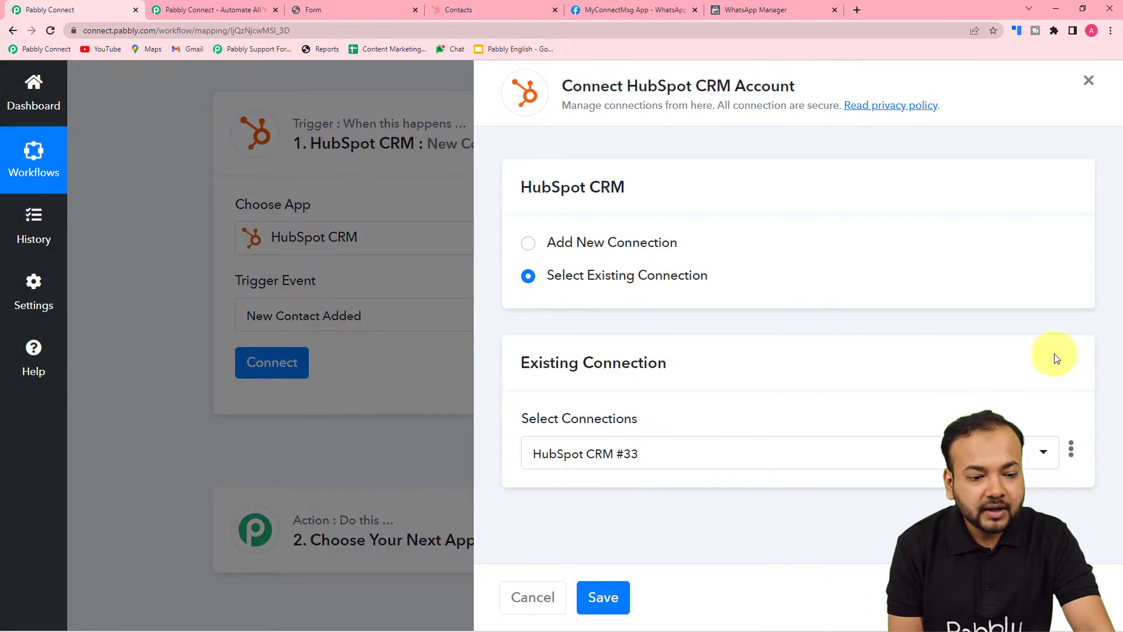
{"action": "left_click", "coordinate": [529, 244]}
{"action": "scroll", "coordinate": [721, 260], "scroll_direction": "down", "scroll_amount": 3}
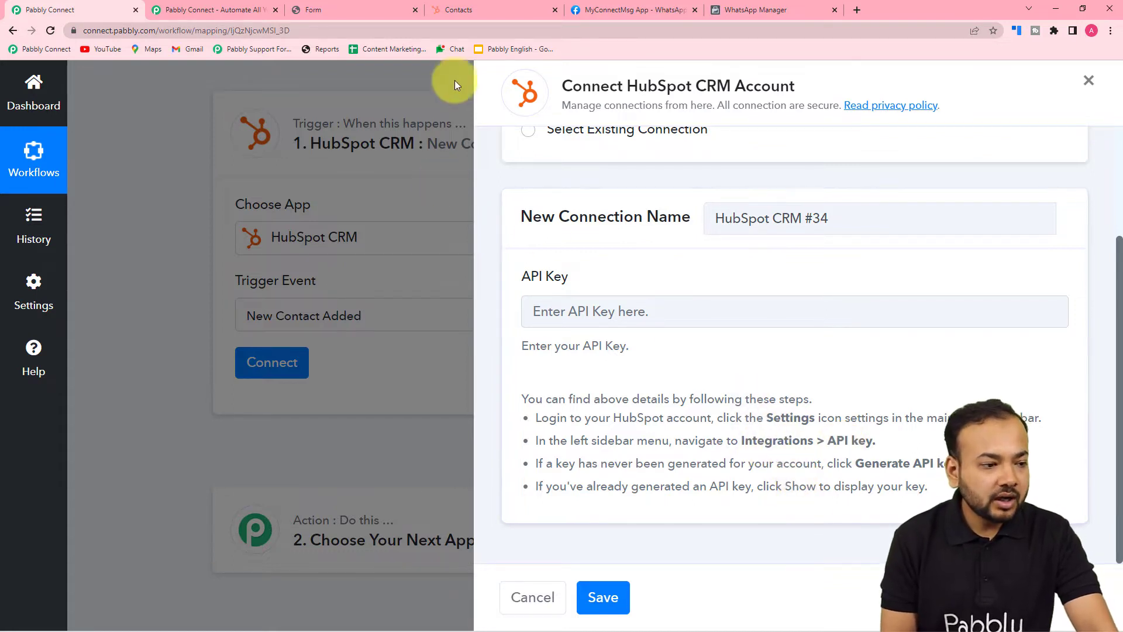
{"action": "left_click", "coordinate": [464, 13]}
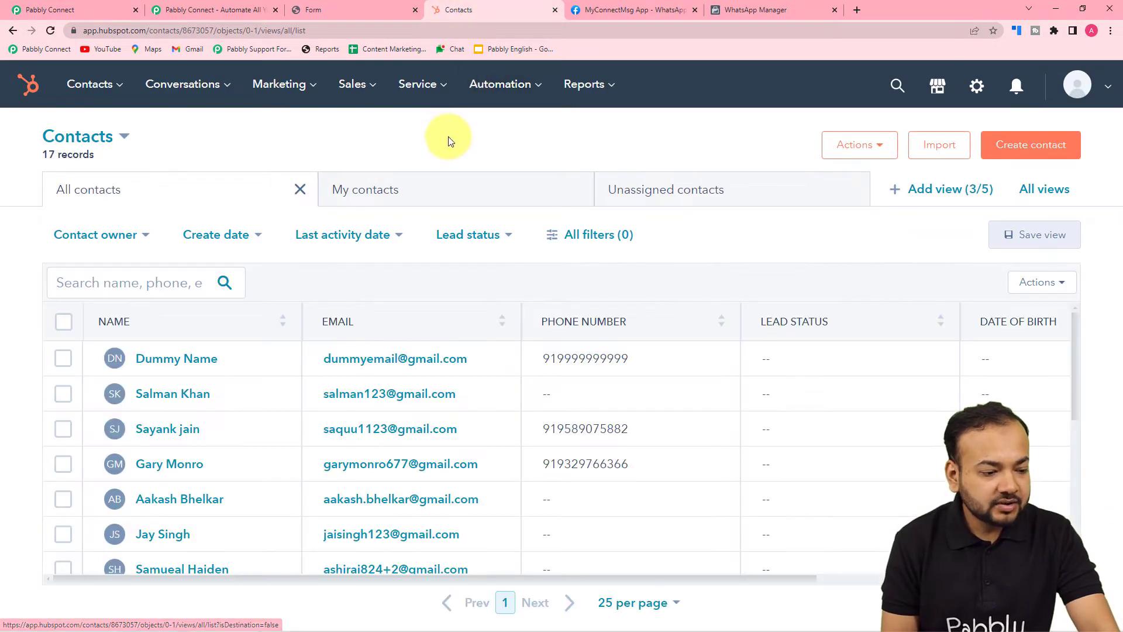
Go to HubSpot settings' Integrations > API Key page
{"action": "left_click", "coordinate": [975, 89]}
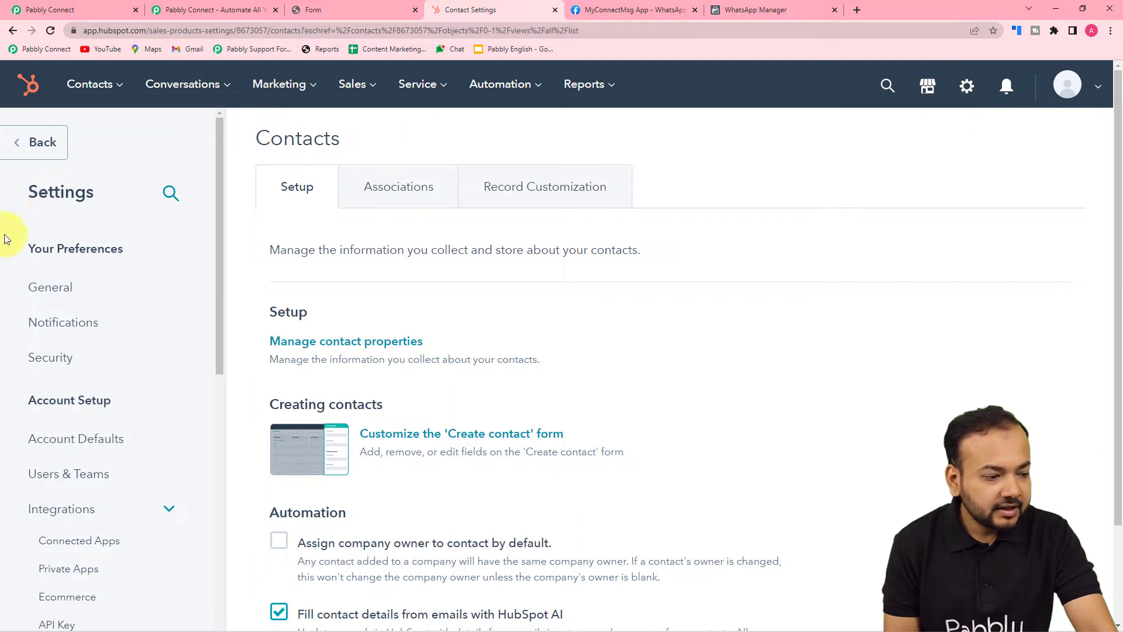
{"action": "left_click", "coordinate": [83, 291]}
{"action": "scroll", "coordinate": [83, 289], "scroll_direction": "down", "scroll_amount": 4}
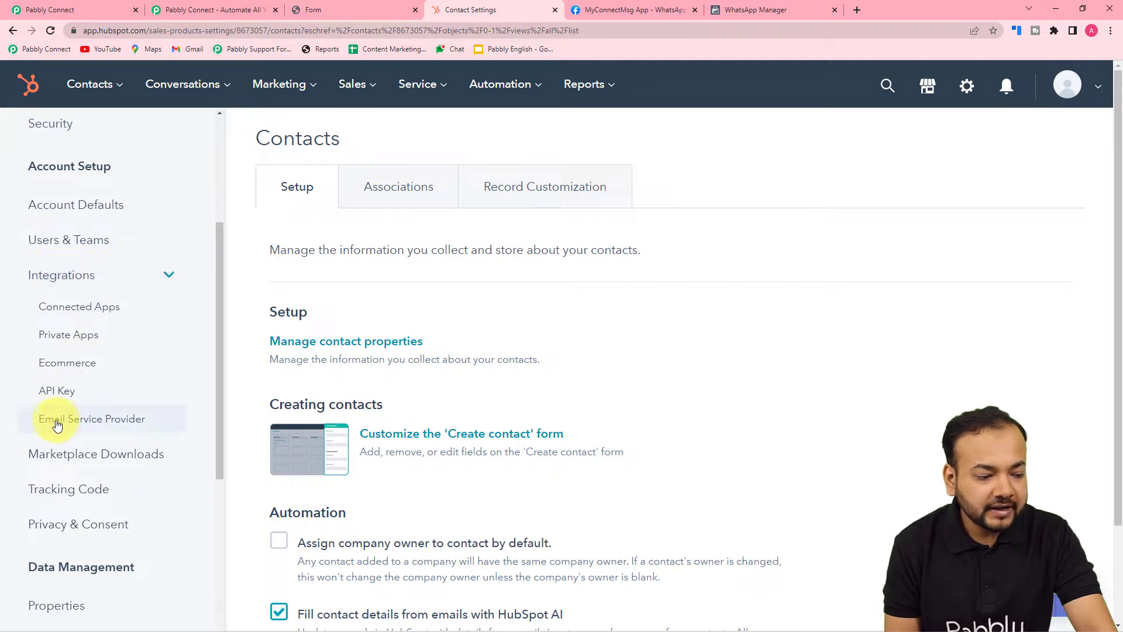
{"action": "left_click", "coordinate": [32, 396]}
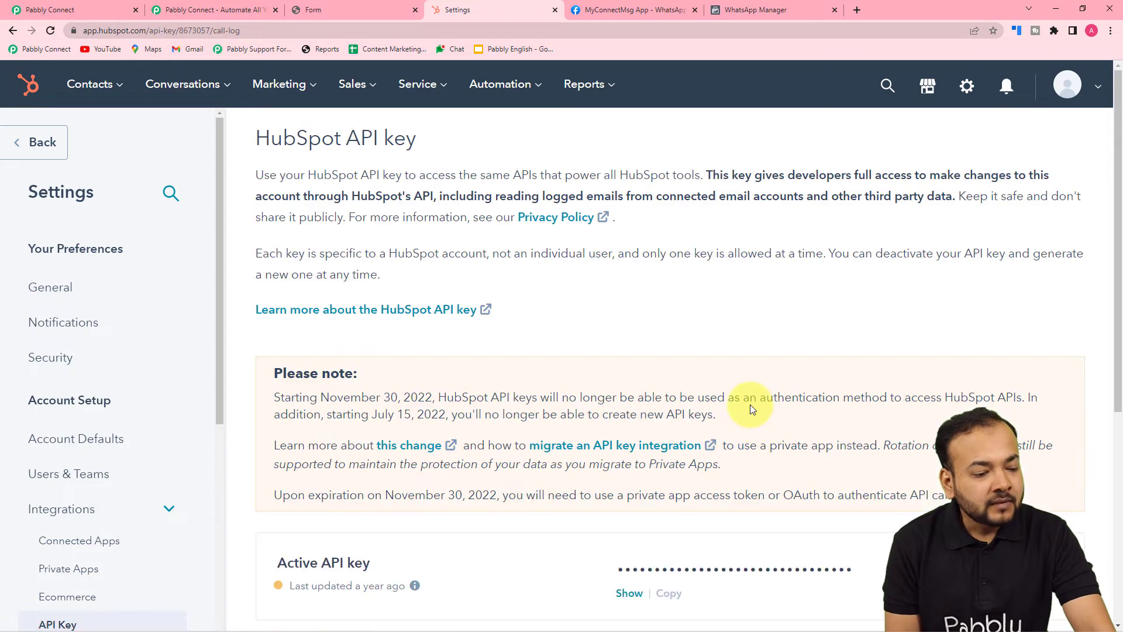
{"action": "scroll", "coordinate": [750, 405], "scroll_direction": "down", "scroll_amount": 3}
{"action": "scroll", "coordinate": [750, 404], "scroll_direction": "down", "scroll_amount": 2}
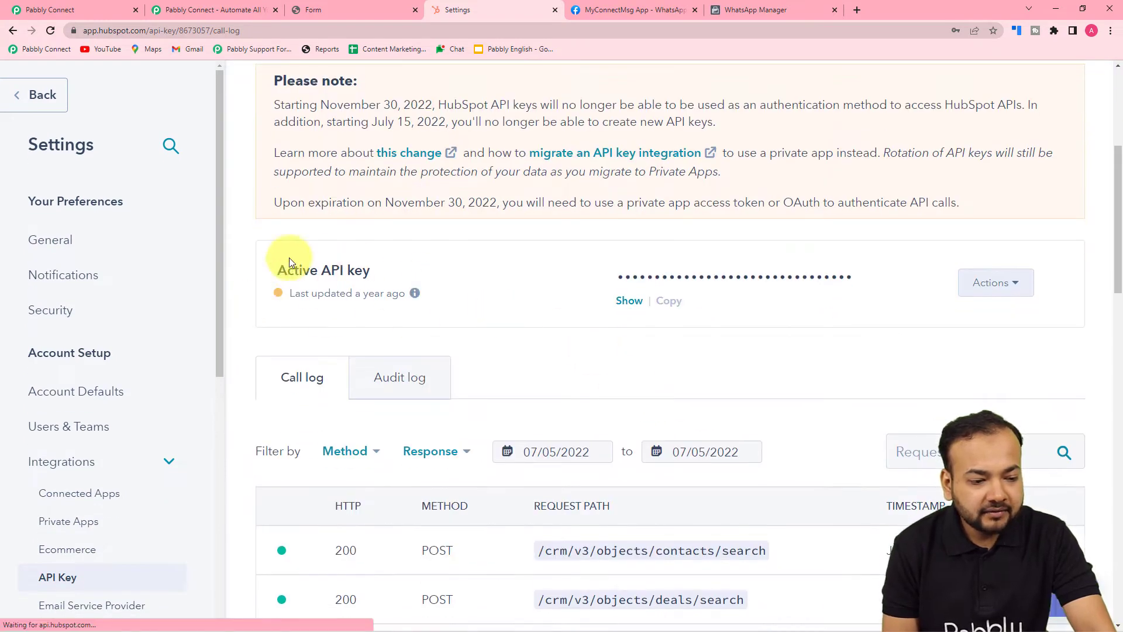
Reveal the active API key past the reCAPTCHA and copy it
{"action": "left_click", "coordinate": [623, 303]}
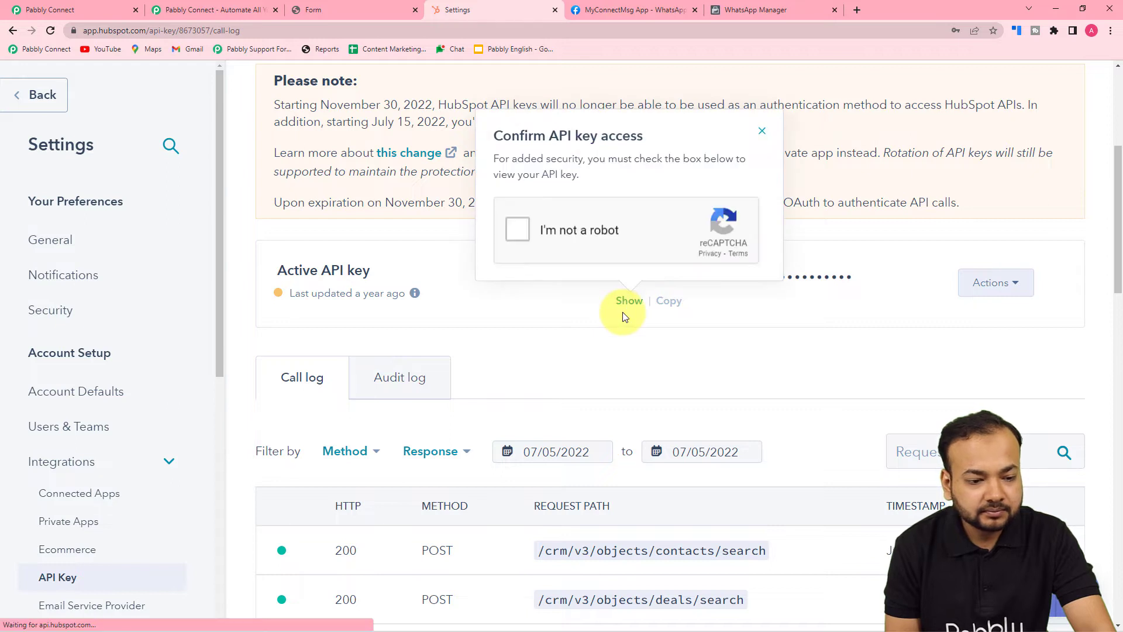
{"action": "left_click", "coordinate": [524, 230]}
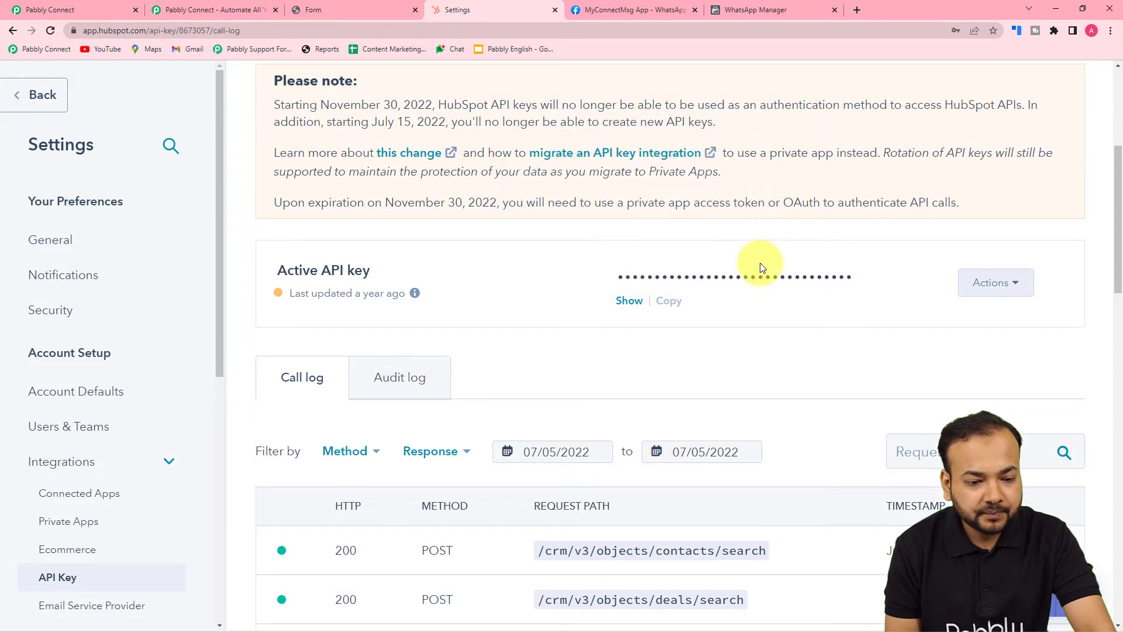
{"action": "double_click", "coordinate": [738, 276]}
{"action": "left_click", "coordinate": [672, 300]}
Paste the copied API key into the Pabbly connection form and save the connection
{"action": "left_click", "coordinate": [47, 10]}
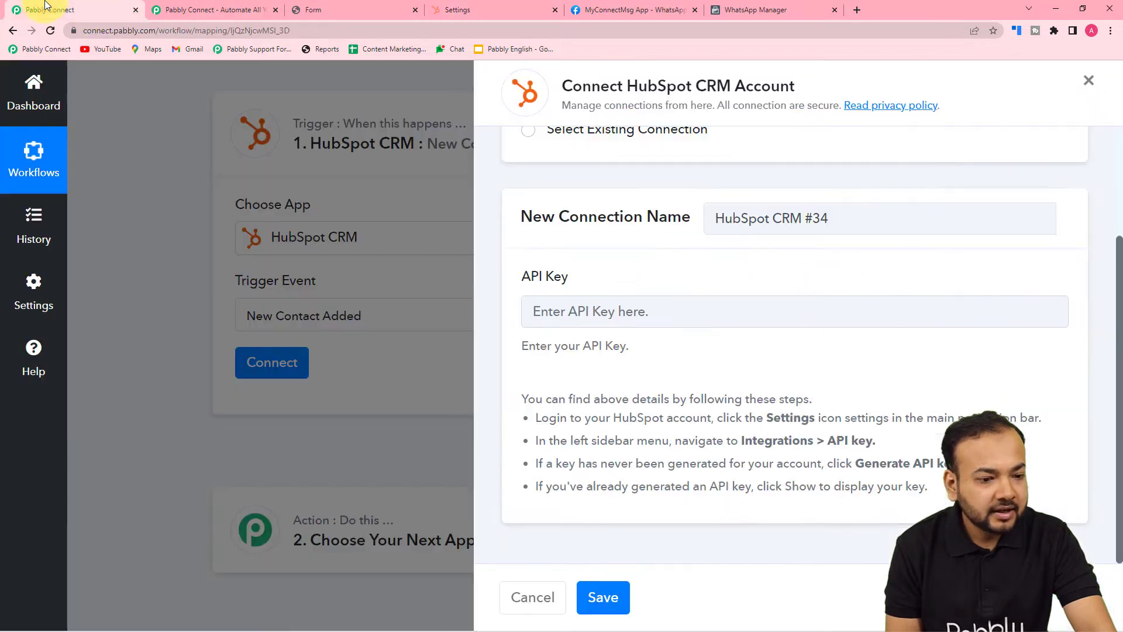
{"action": "left_click", "coordinate": [535, 310]}
{"action": "right_click", "coordinate": [536, 310]}
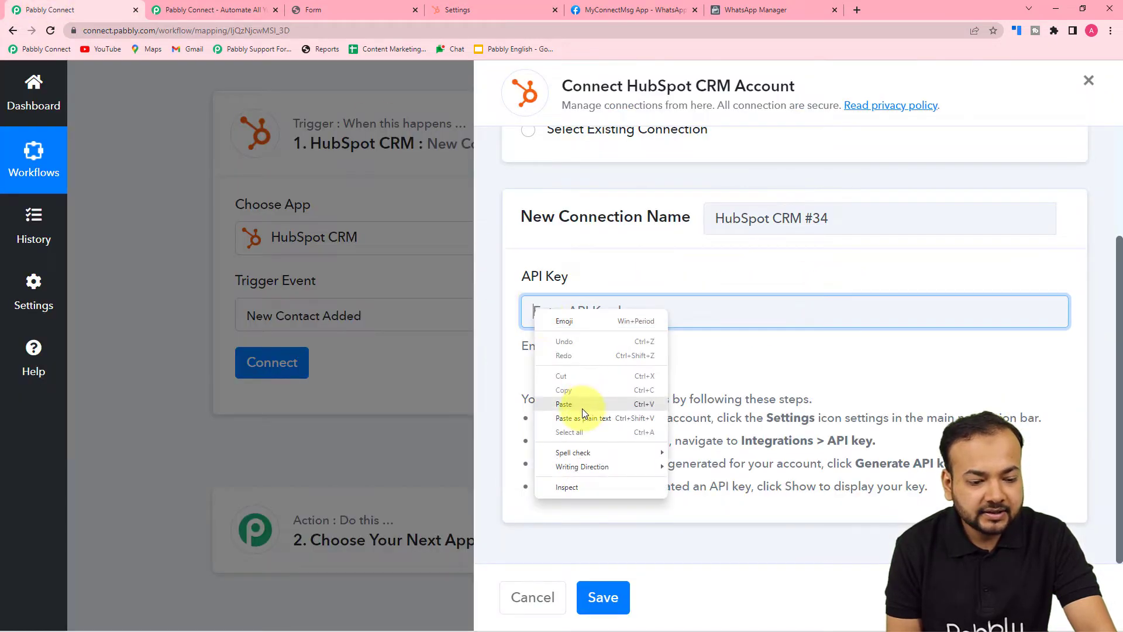
{"action": "left_click", "coordinate": [582, 408]}
{"action": "left_click", "coordinate": [603, 593]}
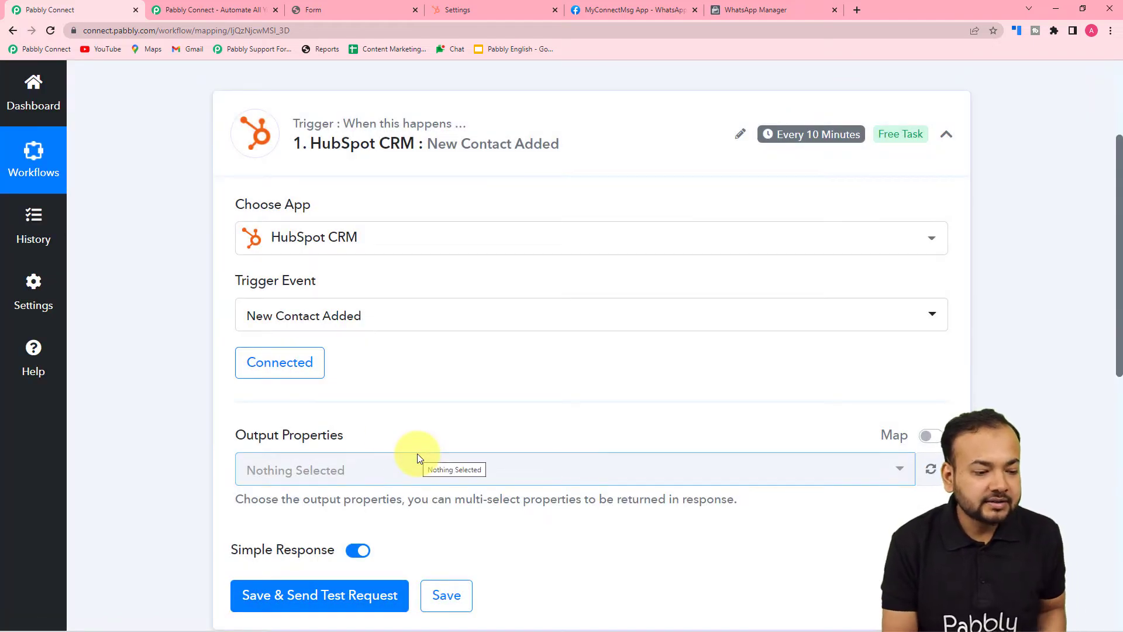
{"action": "scroll", "coordinate": [217, 345], "scroll_direction": "down", "scroll_amount": 1}
{"action": "scroll", "coordinate": [217, 344], "scroll_direction": "down", "scroll_amount": 2}
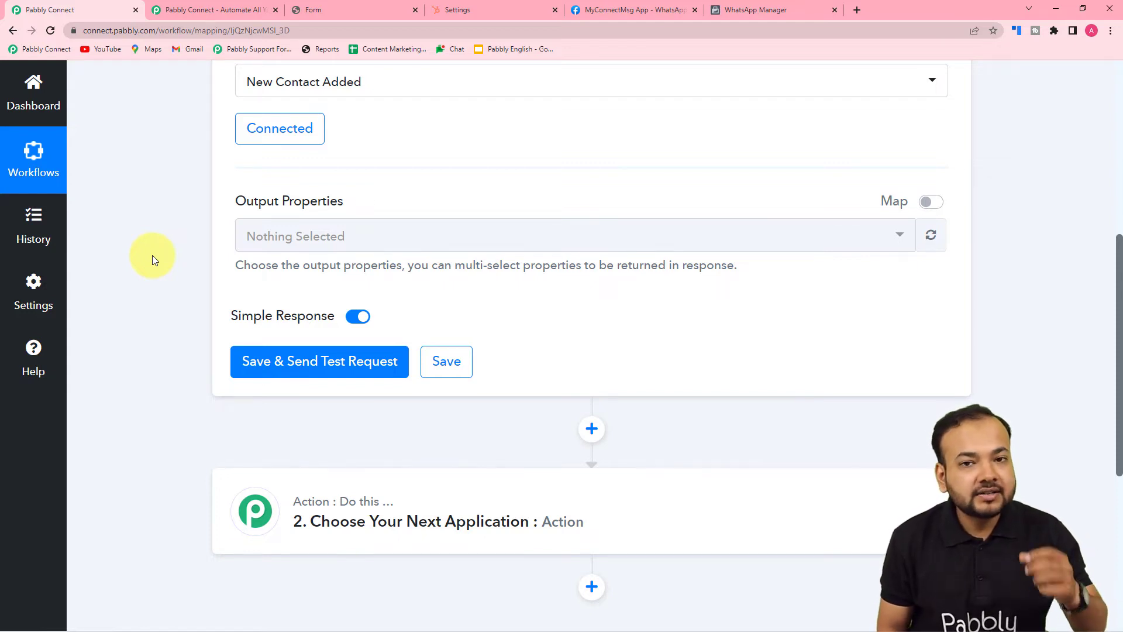
Add First Name and Last Name to the trigger's output properties
{"action": "left_click", "coordinate": [340, 240]}
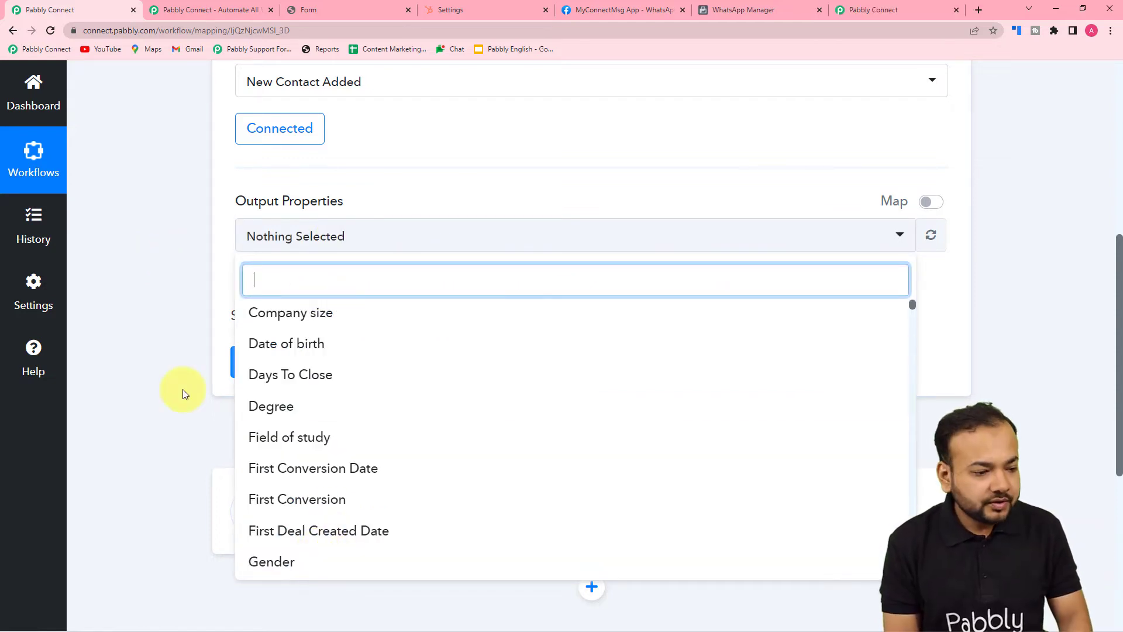
{"action": "type", "text": "f"}
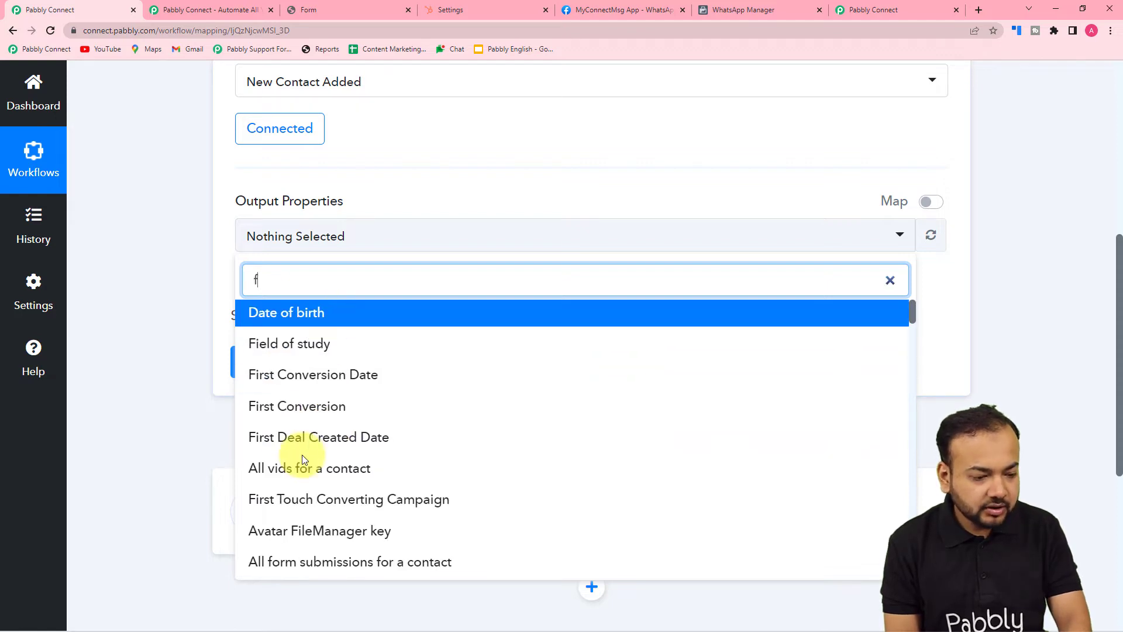
{"action": "type", "text": "ir"}
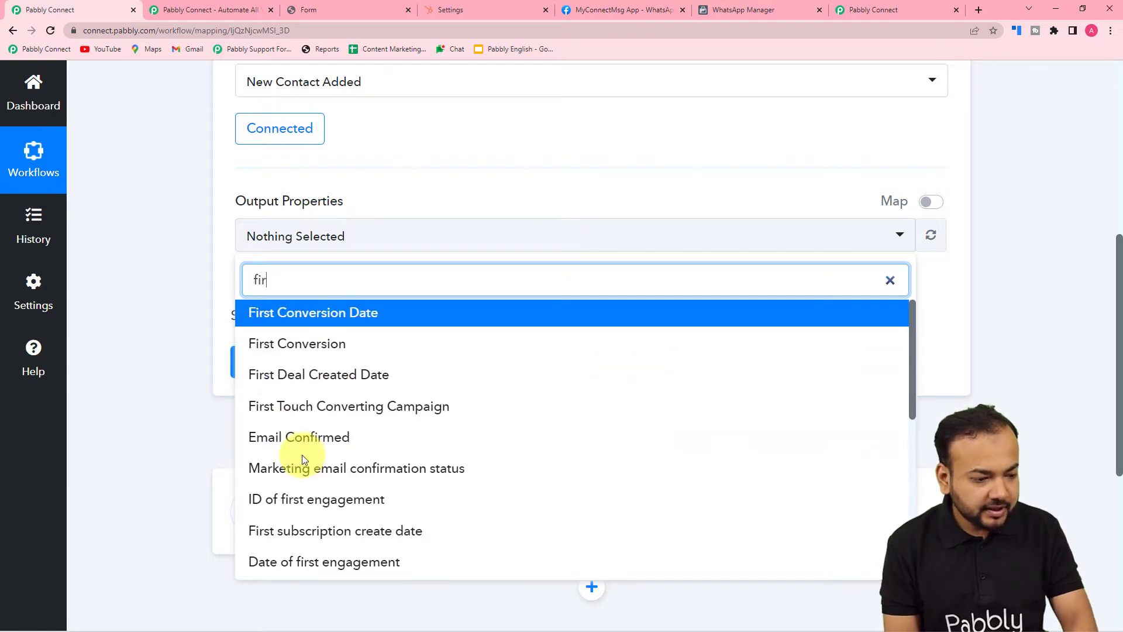
{"action": "type", "text": "st"}
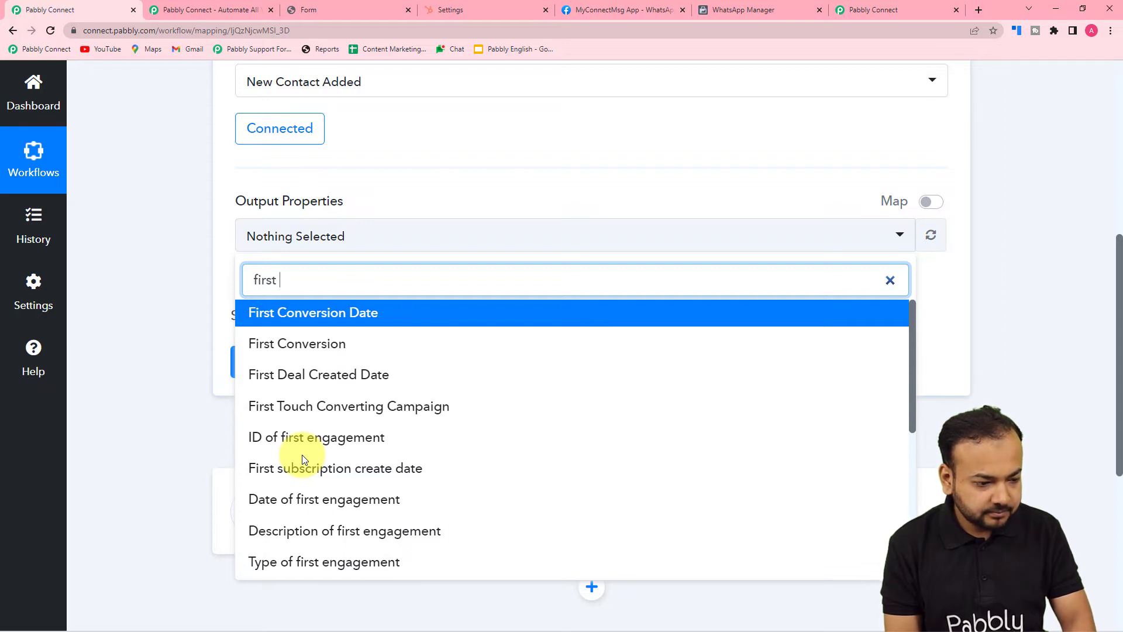
{"action": "type", "text": " n"}
{"action": "left_click", "coordinate": [283, 313]}
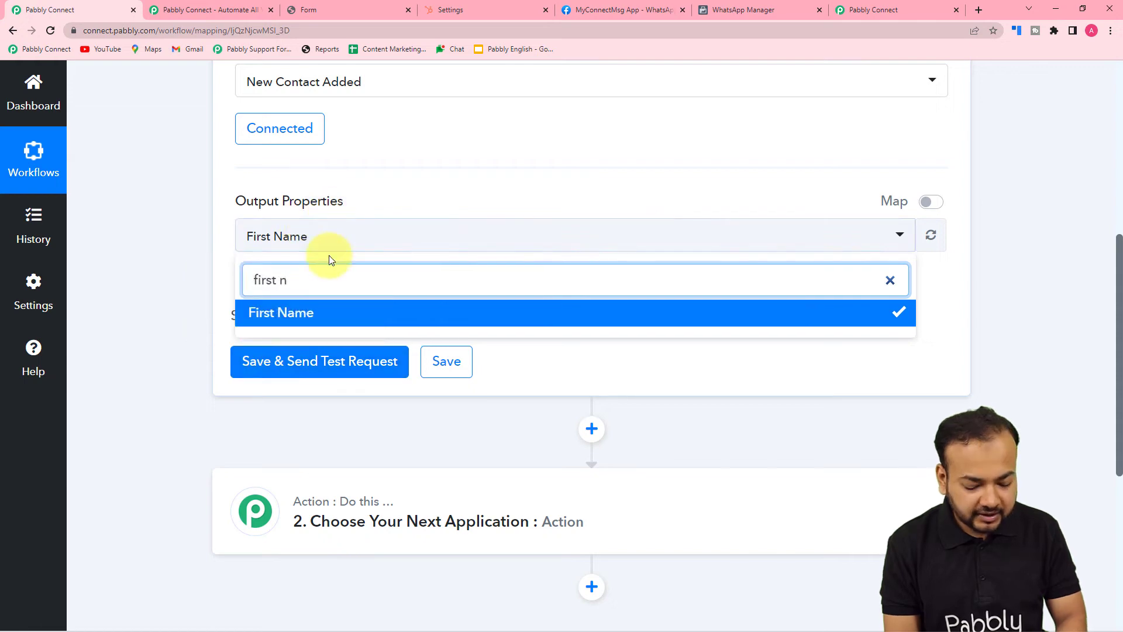
{"action": "type", "text": ","}
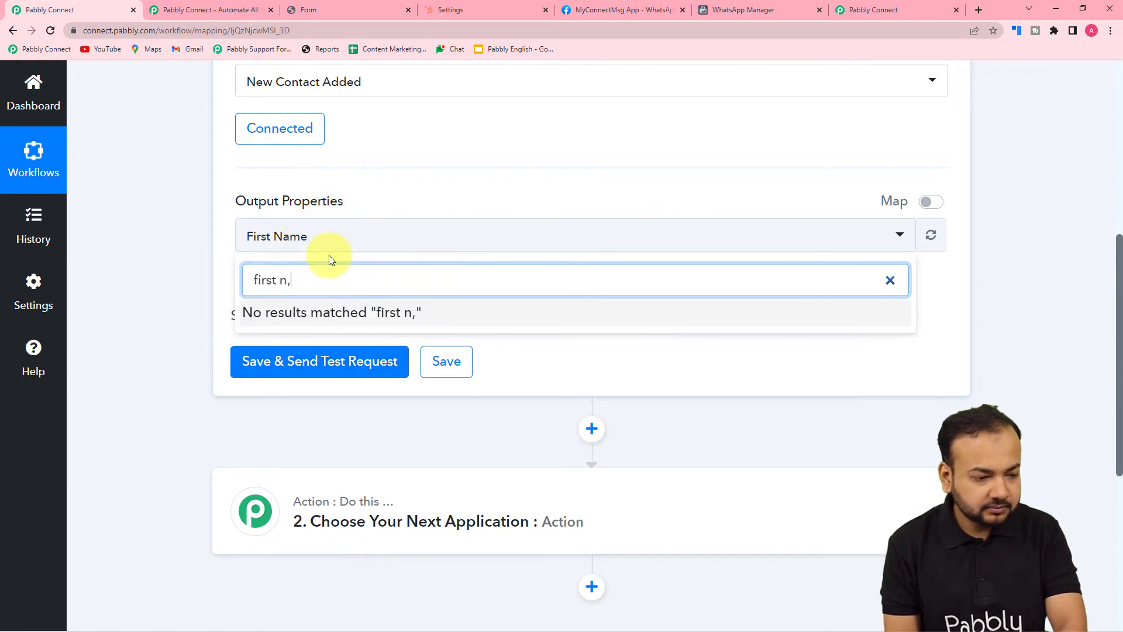
{"action": "key", "text": "BackSpace"}
{"action": "key", "text": "BackSpace"}
{"action": "key", "text": "BackSpace"}
{"action": "key", "text": "BackSpace"}
{"action": "key", "text": "BackSpace"}
{"action": "key", "text": "BackSpace"}
{"action": "key", "text": "BackSpace"}
{"action": "key", "text": "BackSpace"}
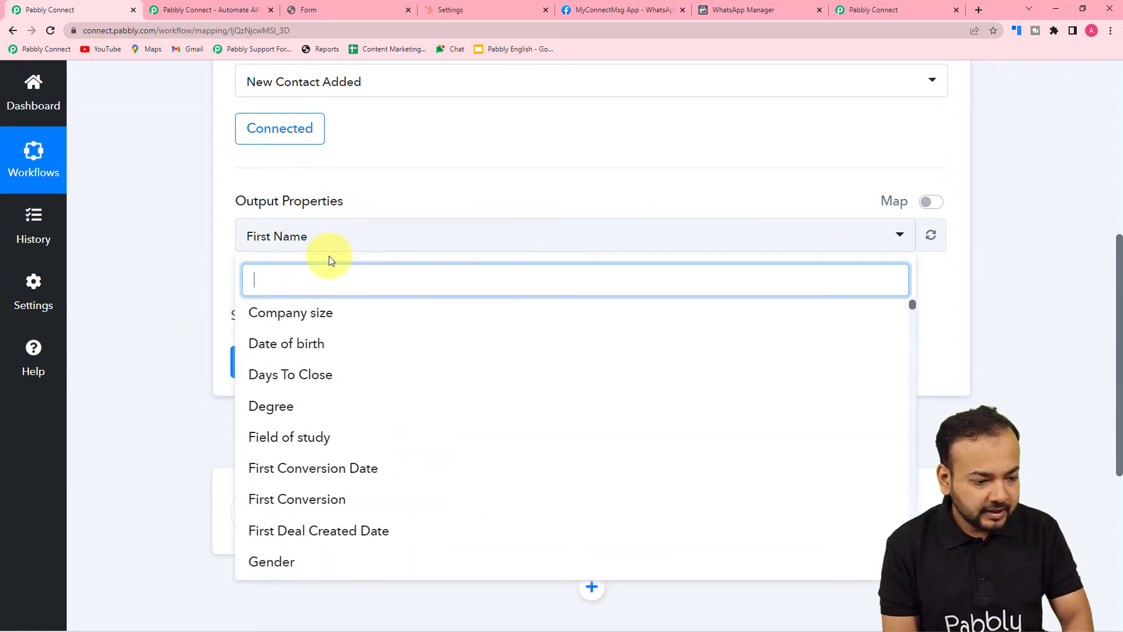
{"action": "type", "text": "l"}
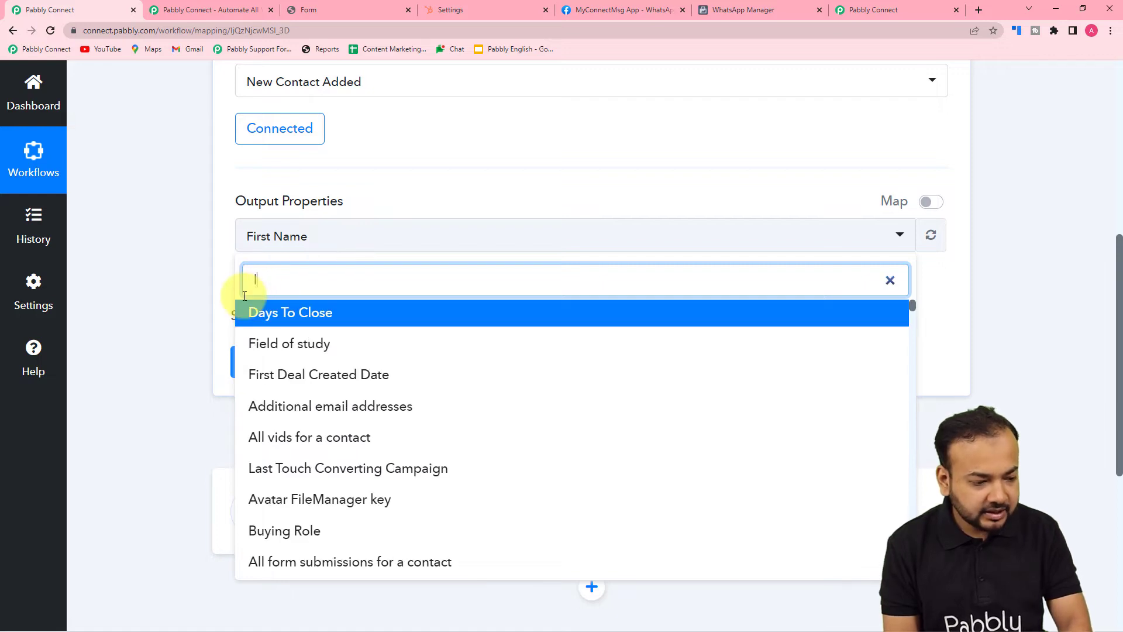
{"action": "type", "text": "ast"}
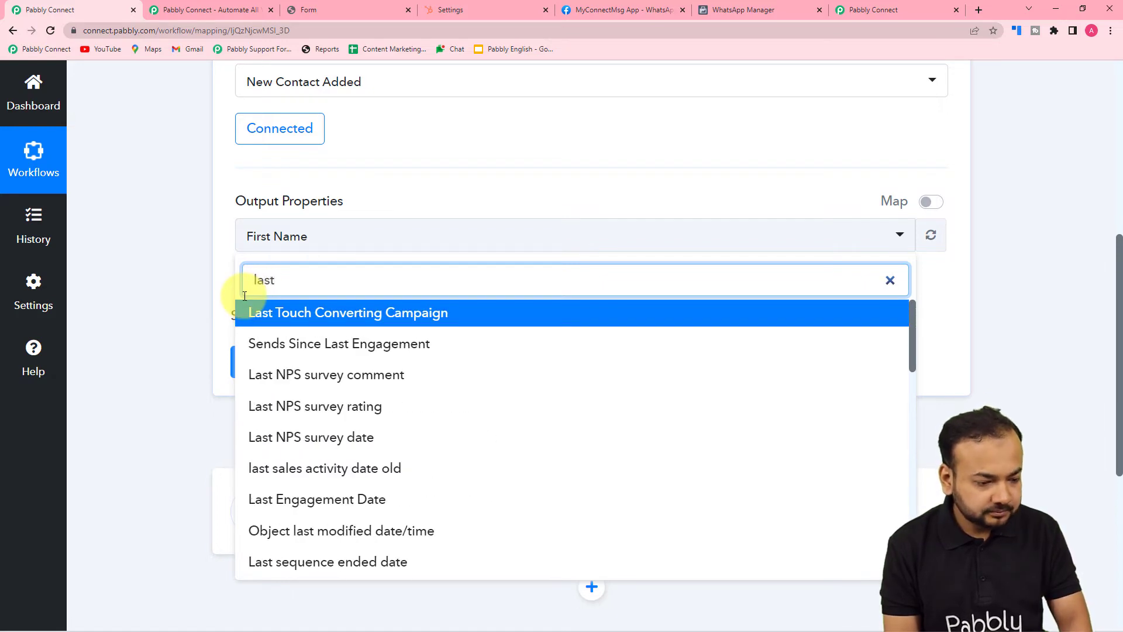
{"action": "type", "text": " n"}
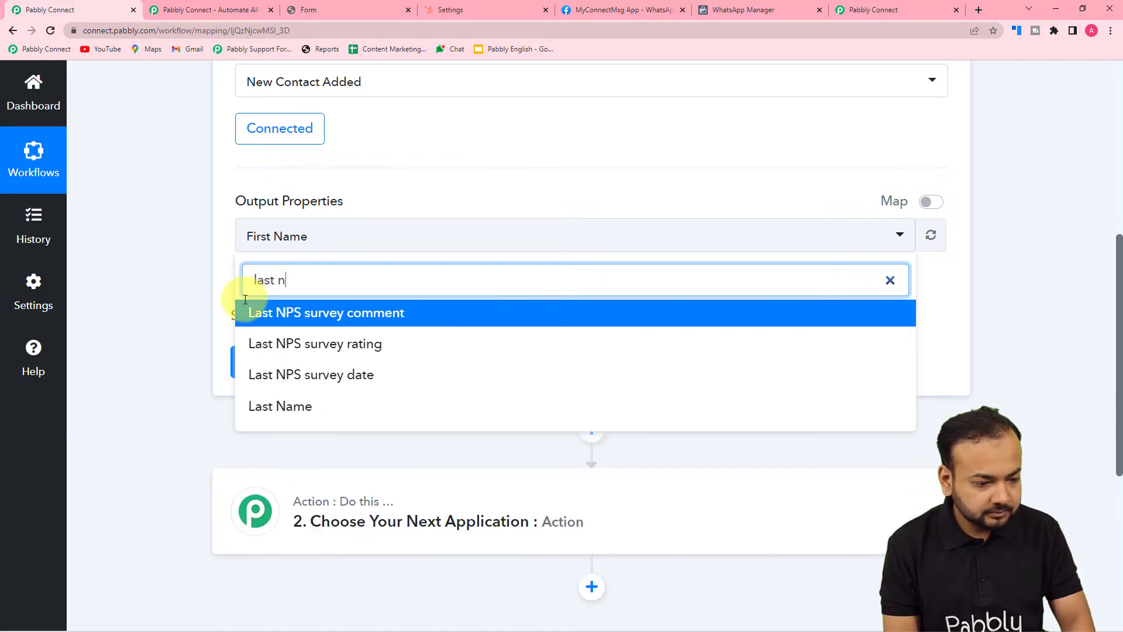
{"action": "left_click", "coordinate": [287, 407]}
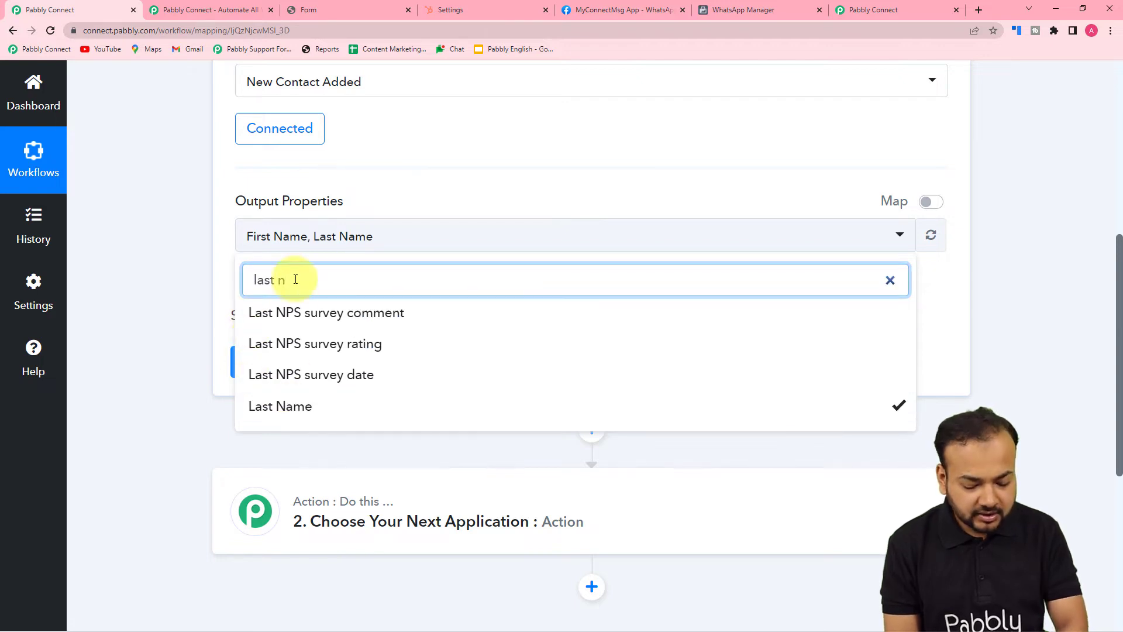
Add Phone Number and Email to the output properties and close the list
{"action": "key", "text": "BackSpace"}
{"action": "key", "text": "BackSpace"}
{"action": "key", "text": "BackSpace"}
{"action": "key", "text": "BackSpace"}
{"action": "key", "text": "BackSpace"}
{"action": "key", "text": "BackSpace"}
{"action": "type", "text": "p"}
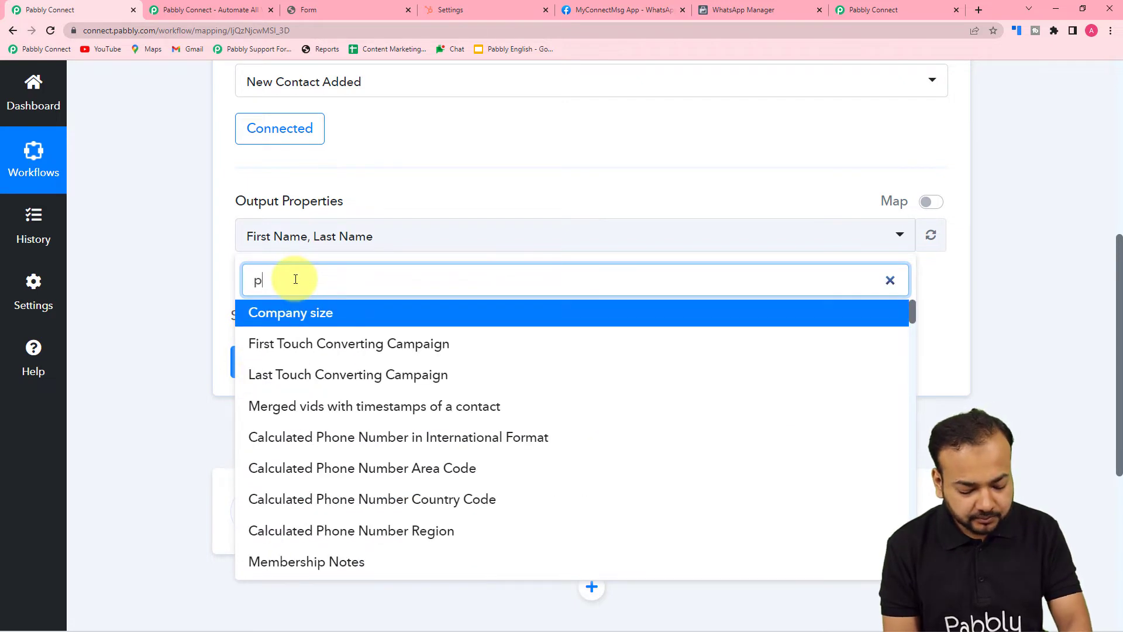
{"action": "type", "text": "hon"}
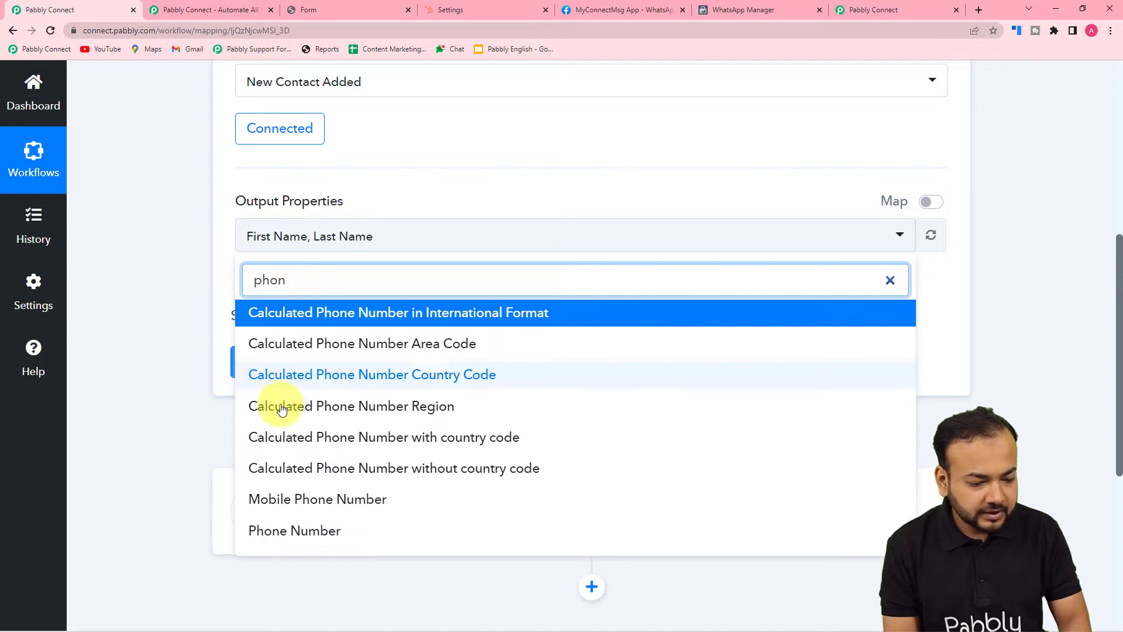
{"action": "left_click", "coordinate": [277, 532]}
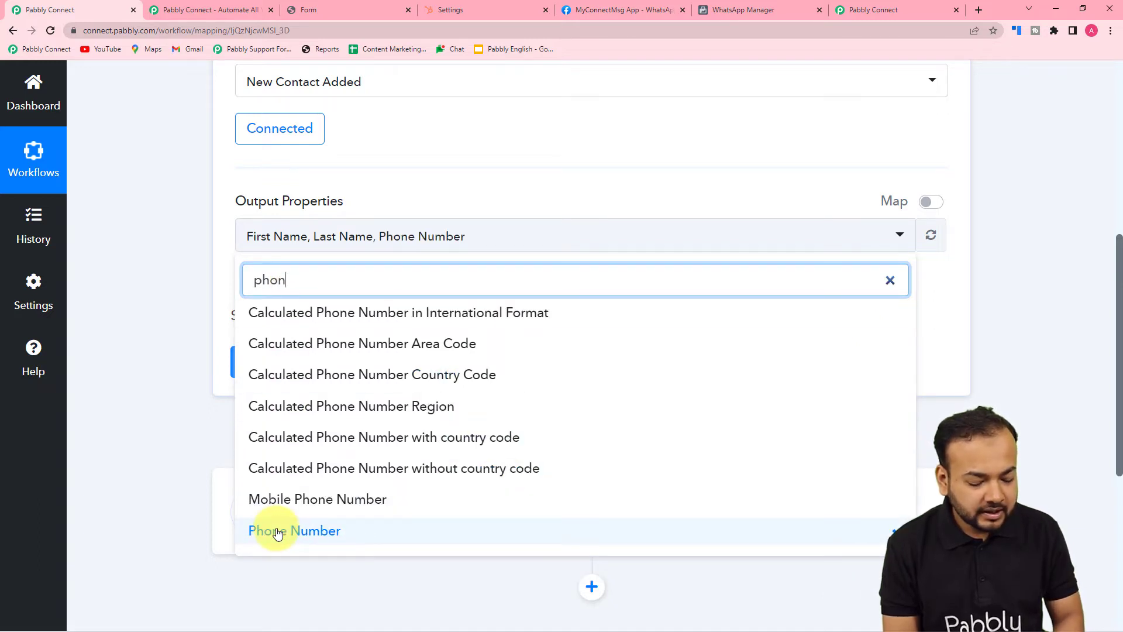
{"action": "key", "text": "BackSpace"}
{"action": "key", "text": "BackSpace"}
{"action": "key", "text": "BackSpace"}
{"action": "key", "text": "BackSpace"}
{"action": "type", "text": "e"}
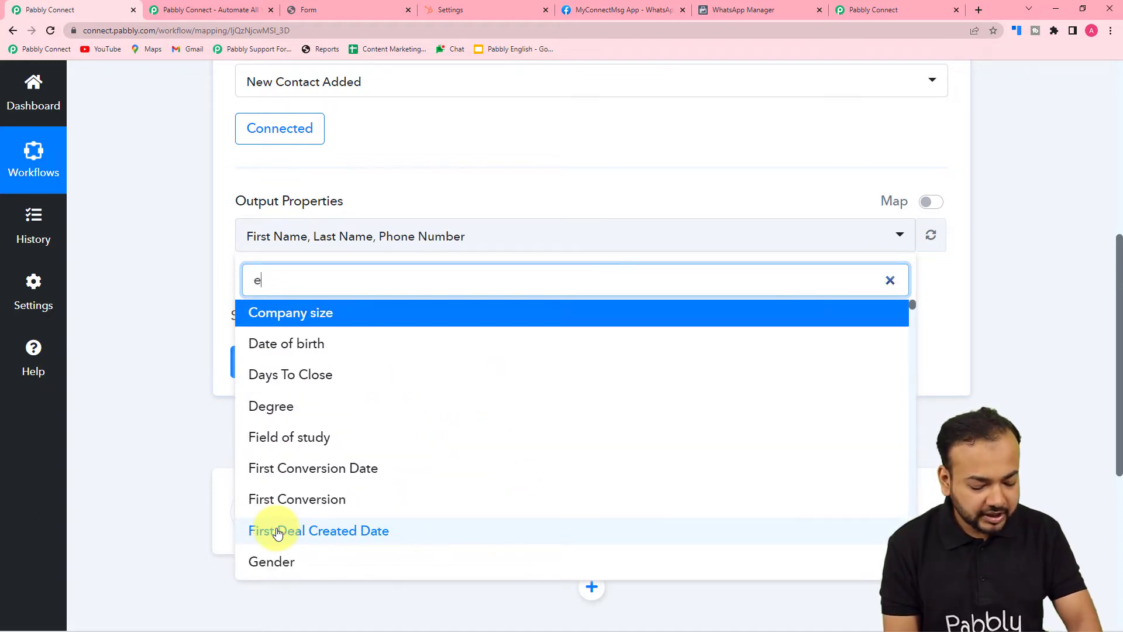
{"action": "type", "text": "mail"}
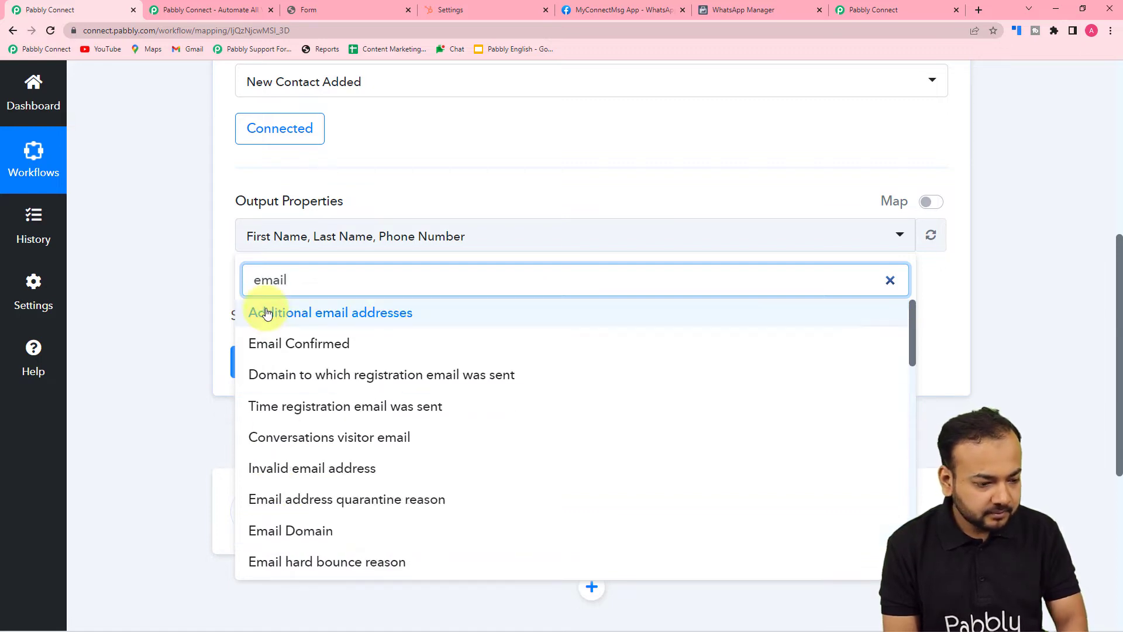
{"action": "scroll", "coordinate": [273, 546], "scroll_direction": "down", "scroll_amount": 1}
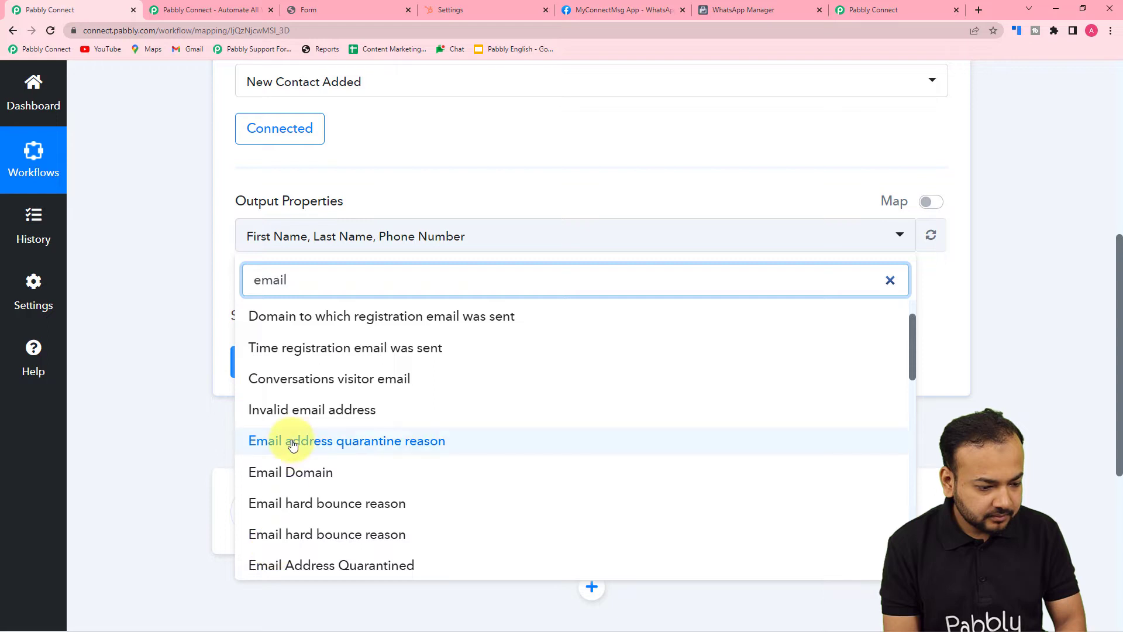
{"action": "scroll", "coordinate": [293, 444], "scroll_direction": "down", "scroll_amount": 5}
{"action": "scroll", "coordinate": [293, 444], "scroll_direction": "up", "scroll_amount": 6}
{"action": "scroll", "coordinate": [293, 444], "scroll_direction": "down", "scroll_amount": 2}
{"action": "scroll", "coordinate": [293, 445], "scroll_direction": "up", "scroll_amount": 1}
{"action": "scroll", "coordinate": [293, 444], "scroll_direction": "down", "scroll_amount": 1}
{"action": "scroll", "coordinate": [293, 444], "scroll_direction": "down", "scroll_amount": 5}
{"action": "scroll", "coordinate": [293, 445], "scroll_direction": "down", "scroll_amount": 1}
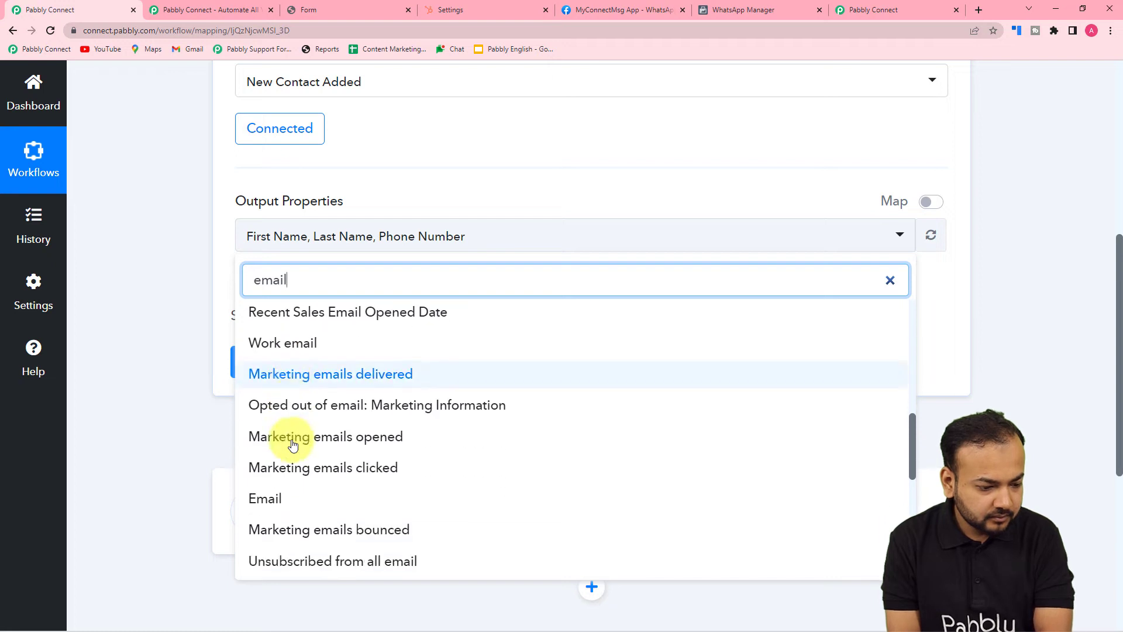
{"action": "left_click", "coordinate": [277, 501]}
{"action": "left_click", "coordinate": [117, 290]}
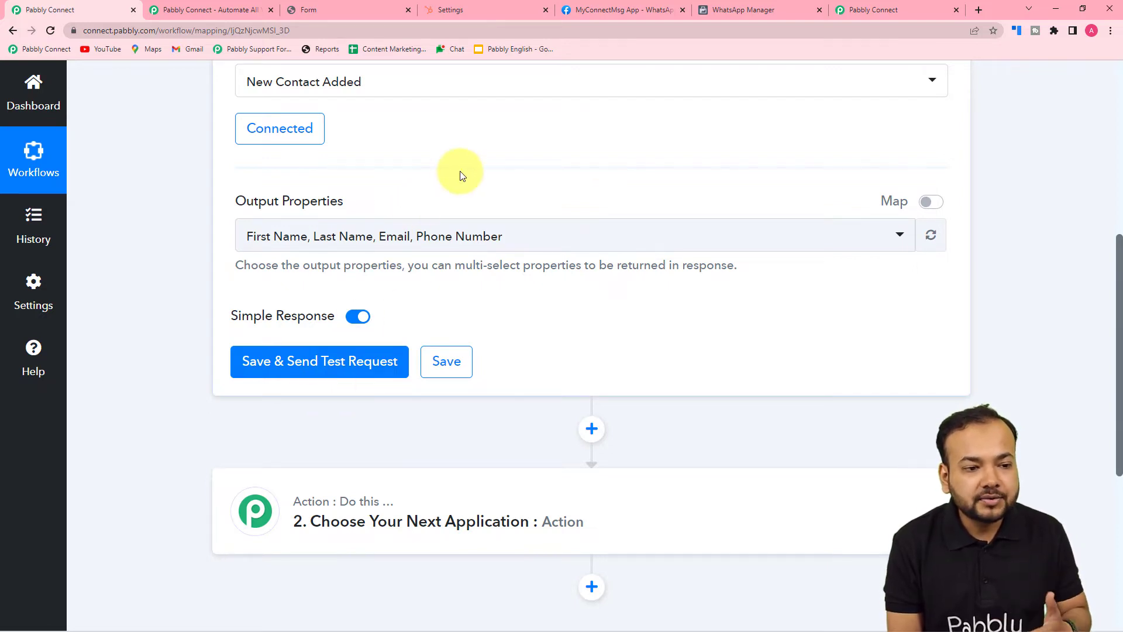
Return HubSpot to Contacts and reload the lead form page
{"action": "left_click", "coordinate": [492, 8]}
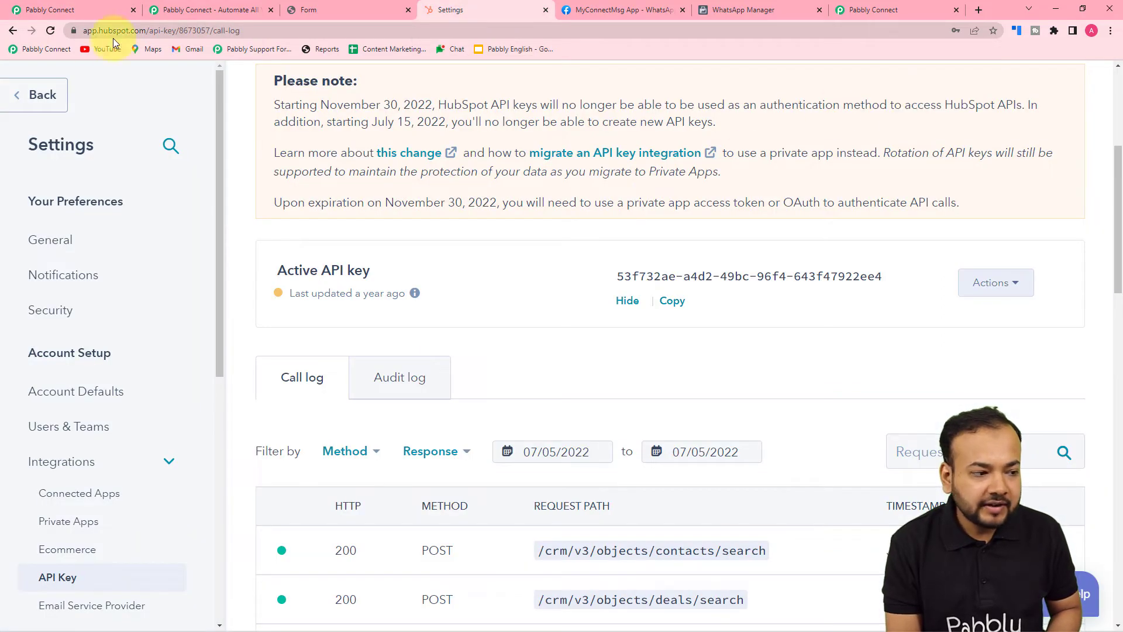
{"action": "left_click", "coordinate": [20, 102]}
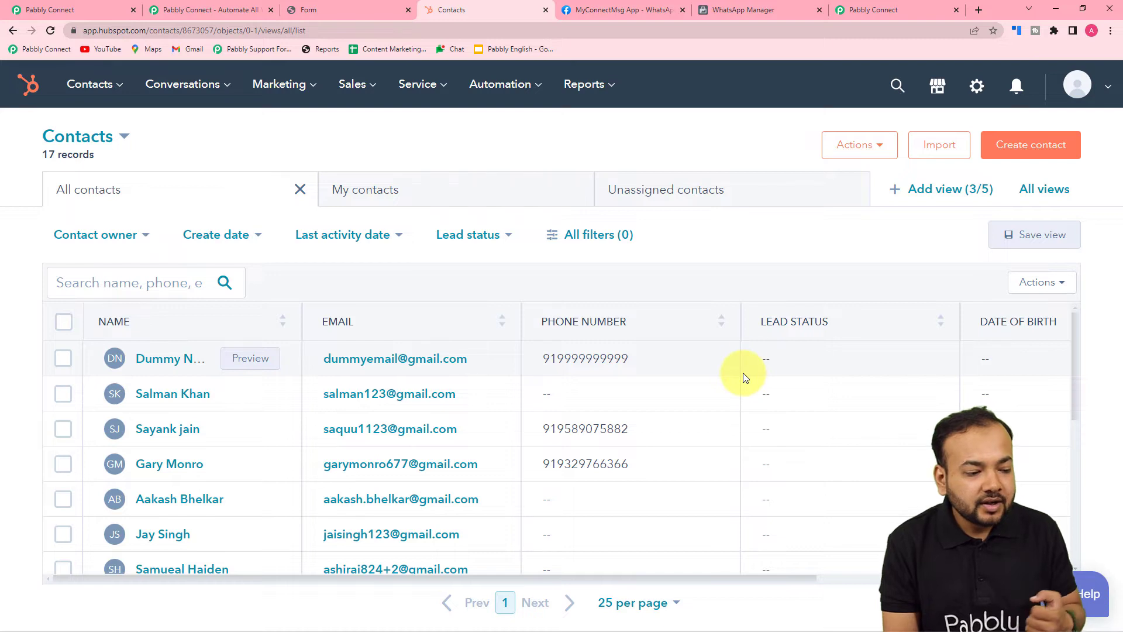
{"action": "left_click", "coordinate": [354, 10]}
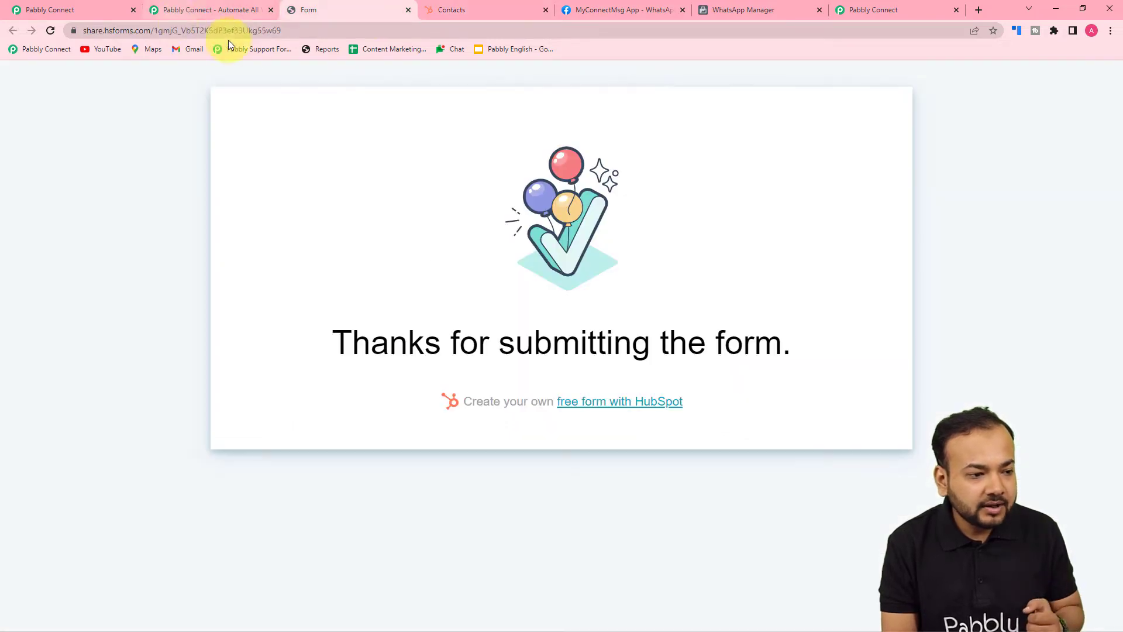
{"action": "left_click", "coordinate": [300, 32]}
{"action": "key", "text": "Return"}
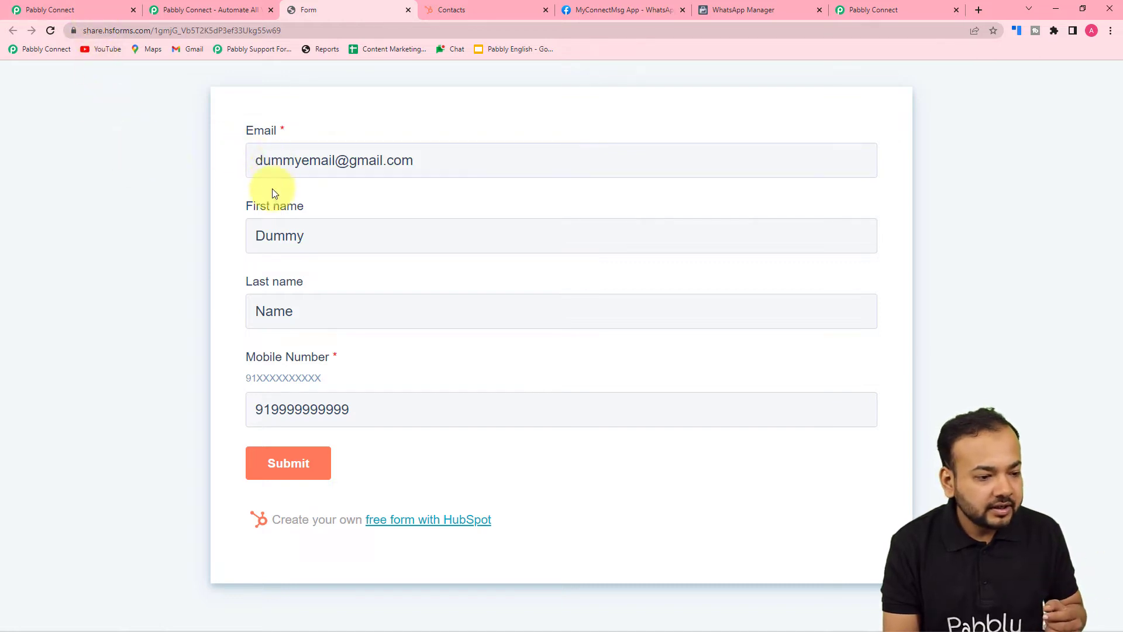
Fill the form with new first and last names, a saved mobile number and unique email, and submit
{"action": "left_click", "coordinate": [314, 240]}
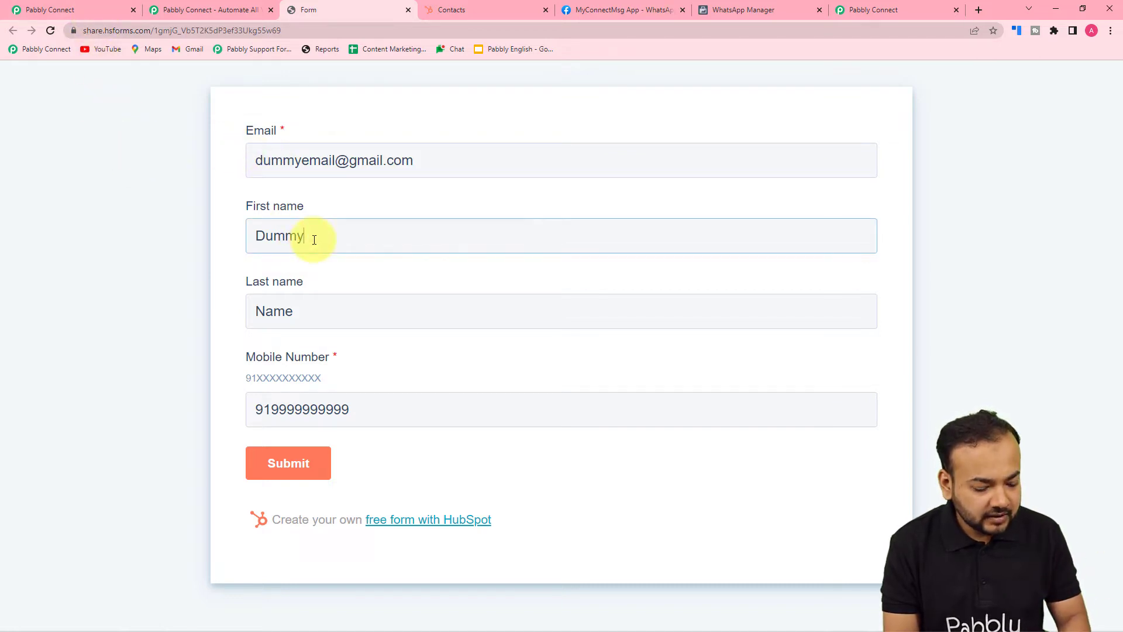
{"action": "type", "text": "1"}
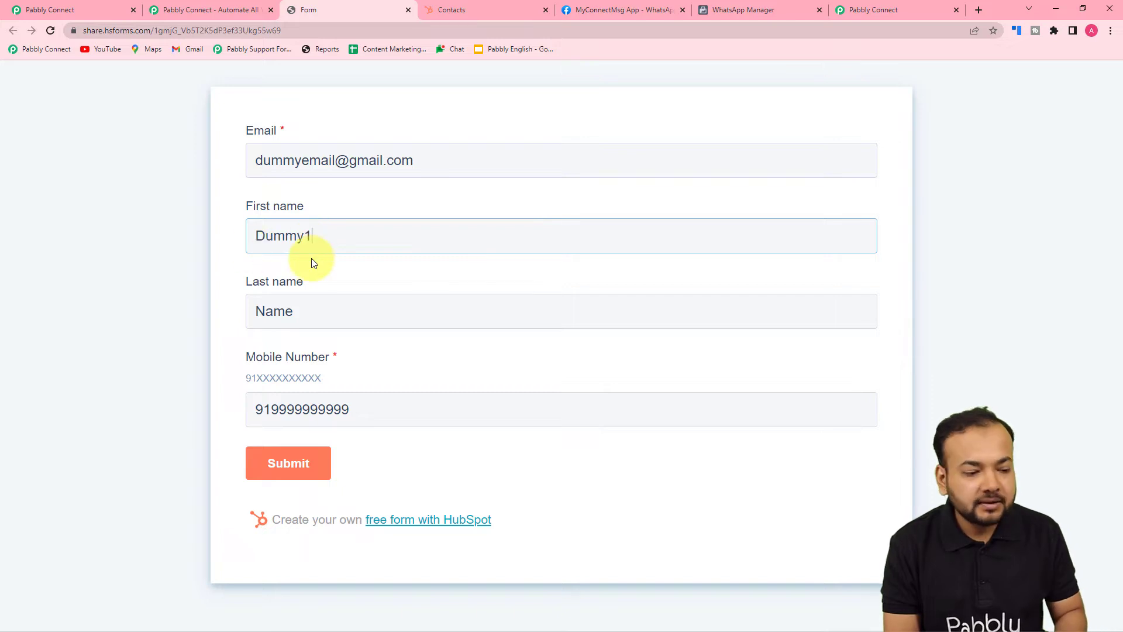
{"action": "left_click", "coordinate": [298, 317]}
{"action": "type", "text": "last"}
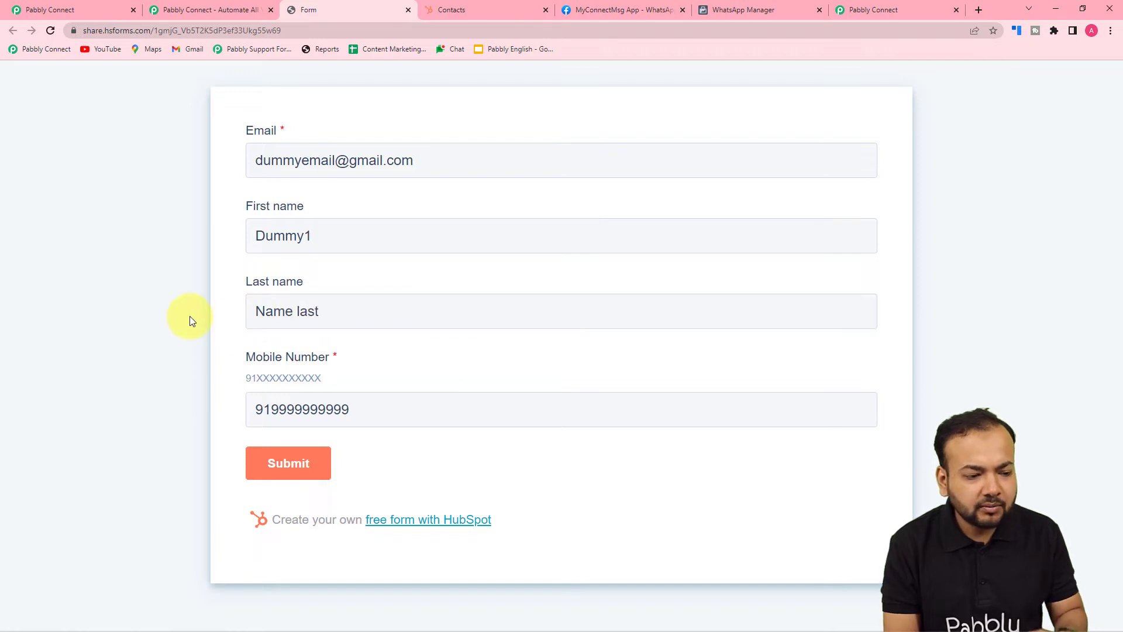
{"action": "left_click", "coordinate": [355, 408]}
{"action": "key", "text": "BackSpace"}
{"action": "key", "text": "BackSpace"}
{"action": "key", "text": "BackSpace"}
{"action": "key", "text": "BackSpace"}
{"action": "key", "text": "BackSpace"}
{"action": "key", "text": "BackSpace"}
{"action": "key", "text": "BackSpace"}
{"action": "key", "text": "BackSpace"}
{"action": "key", "text": "BackSpace"}
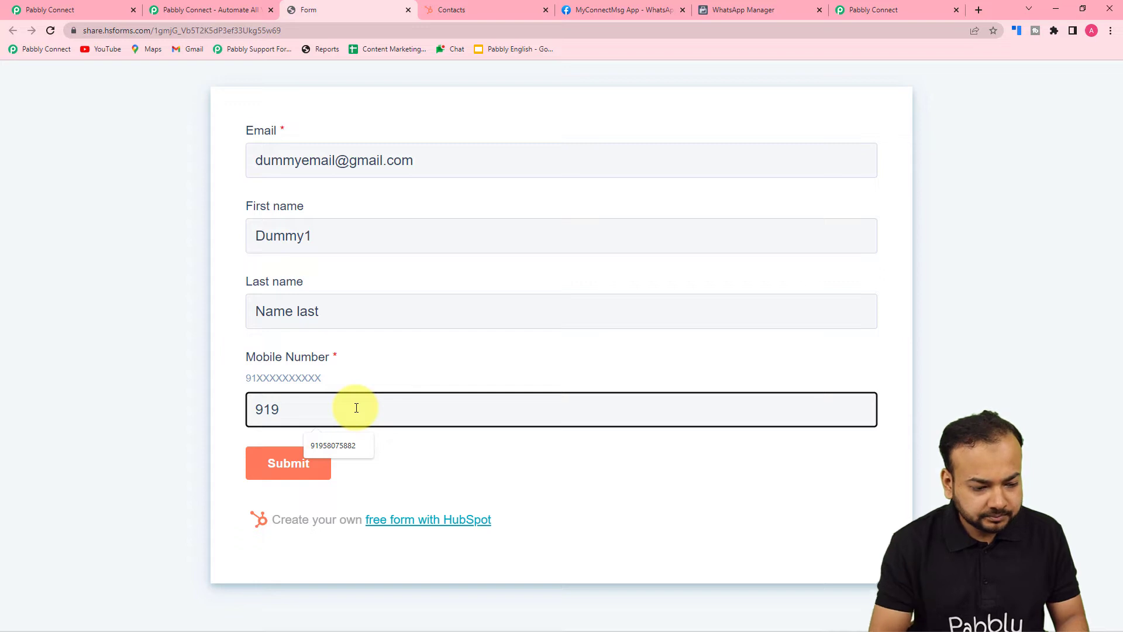
{"action": "left_click", "coordinate": [347, 445]}
{"action": "left_click", "coordinate": [448, 494]}
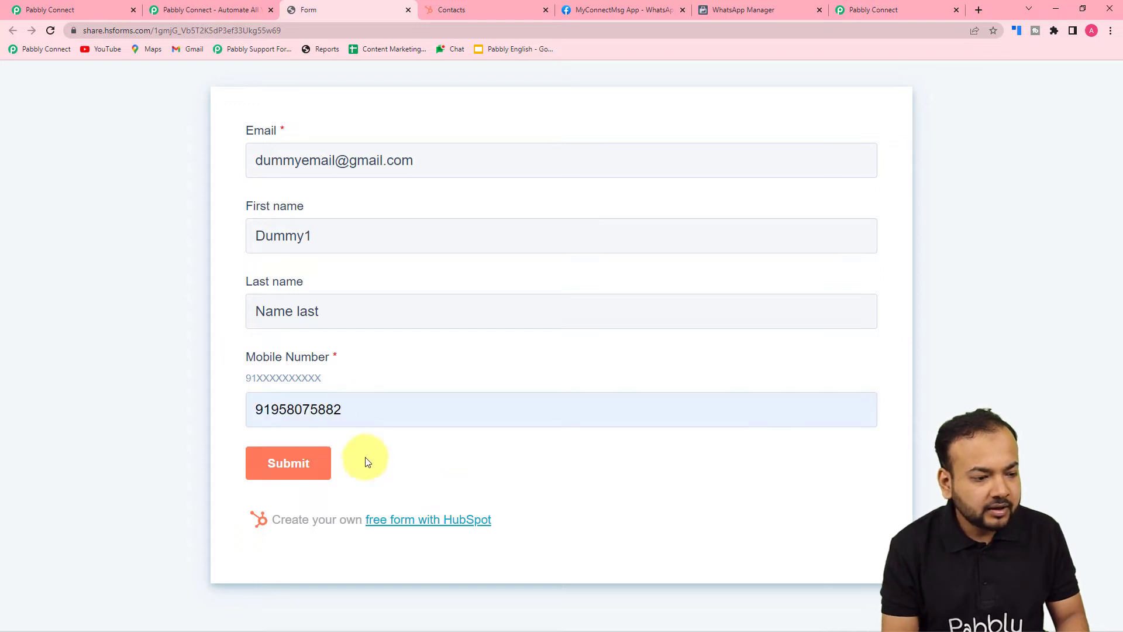
{"action": "left_click", "coordinate": [276, 161]}
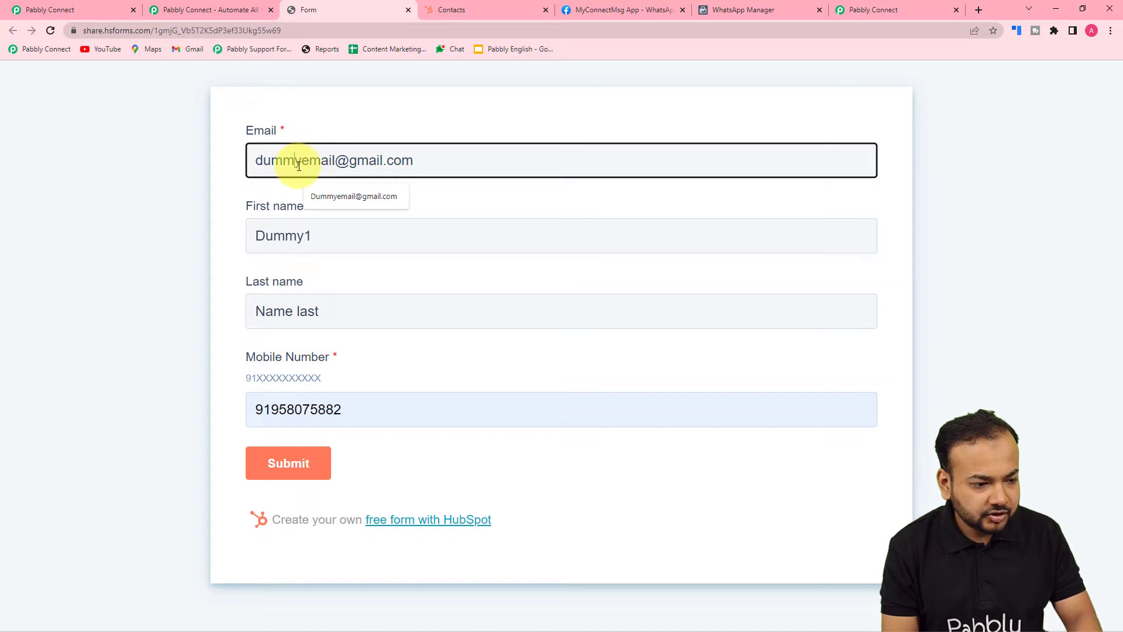
{"action": "type", "text": "2"}
{"action": "left_click", "coordinate": [201, 179]}
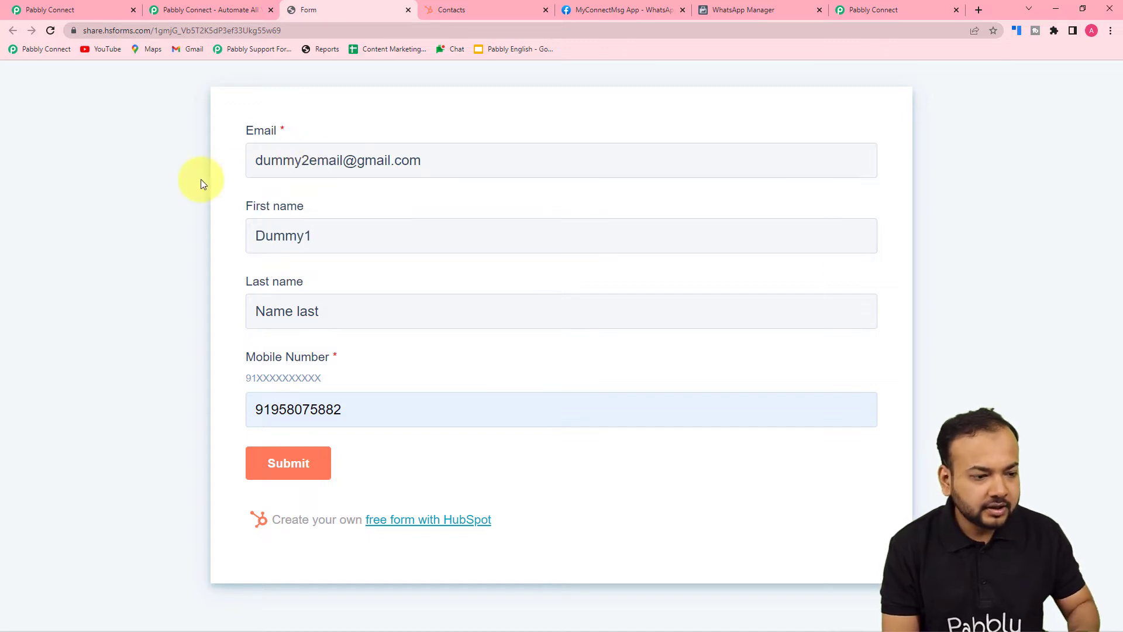
{"action": "left_click", "coordinate": [268, 458]}
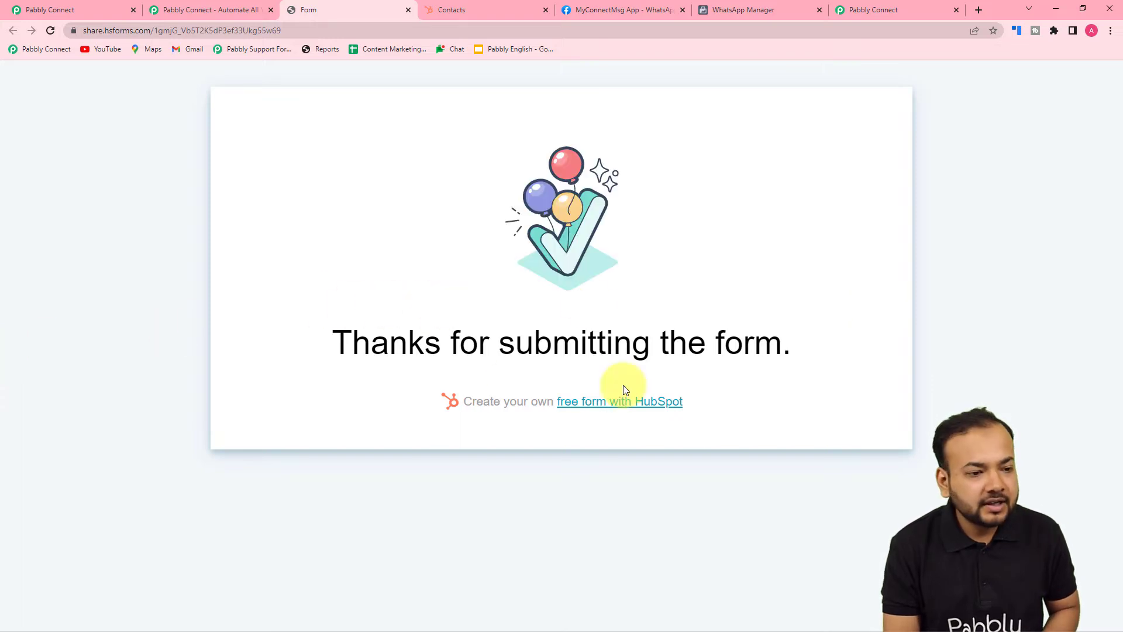
Reload the HubSpot contacts list to confirm the new contact, then return to Pabbly
{"action": "left_click", "coordinate": [477, 9]}
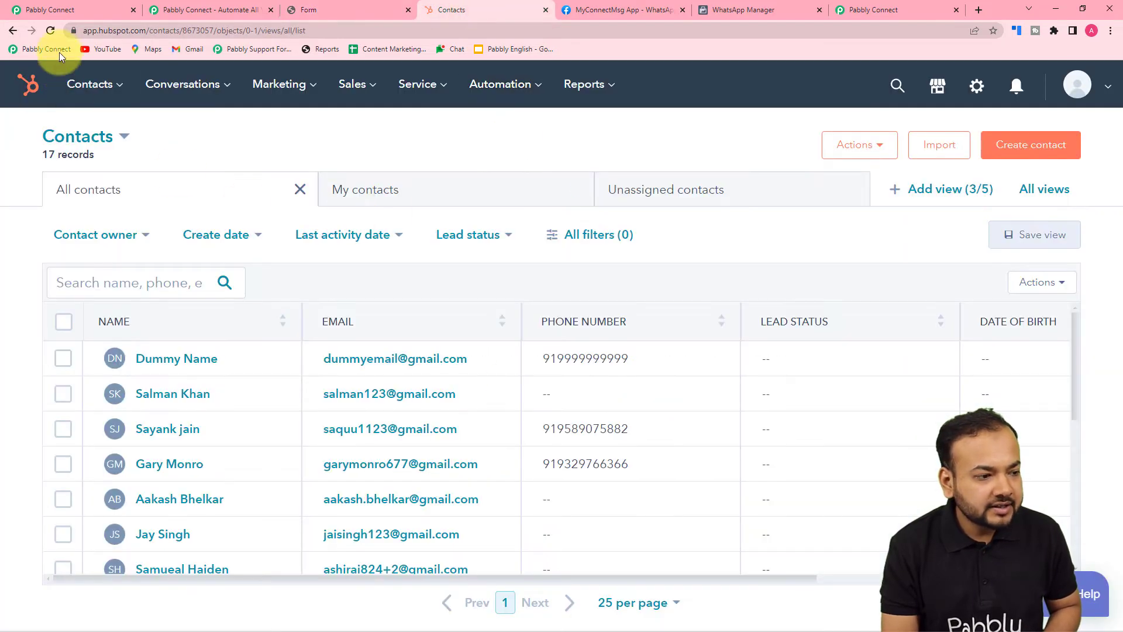
{"action": "left_click", "coordinate": [50, 30]}
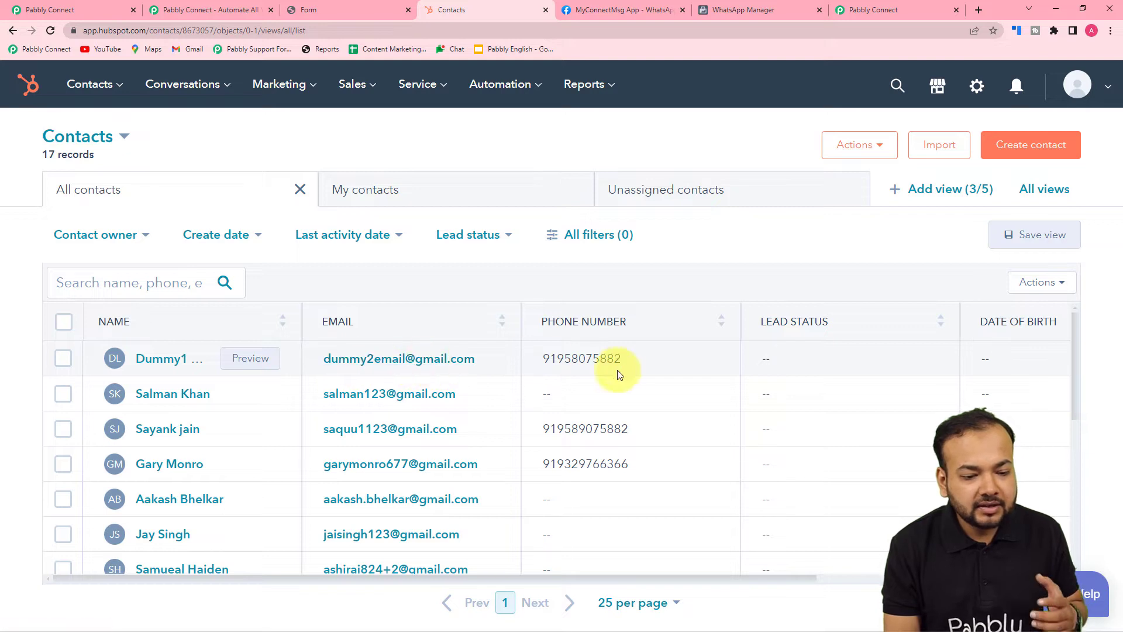
{"action": "left_click", "coordinate": [99, 10]}
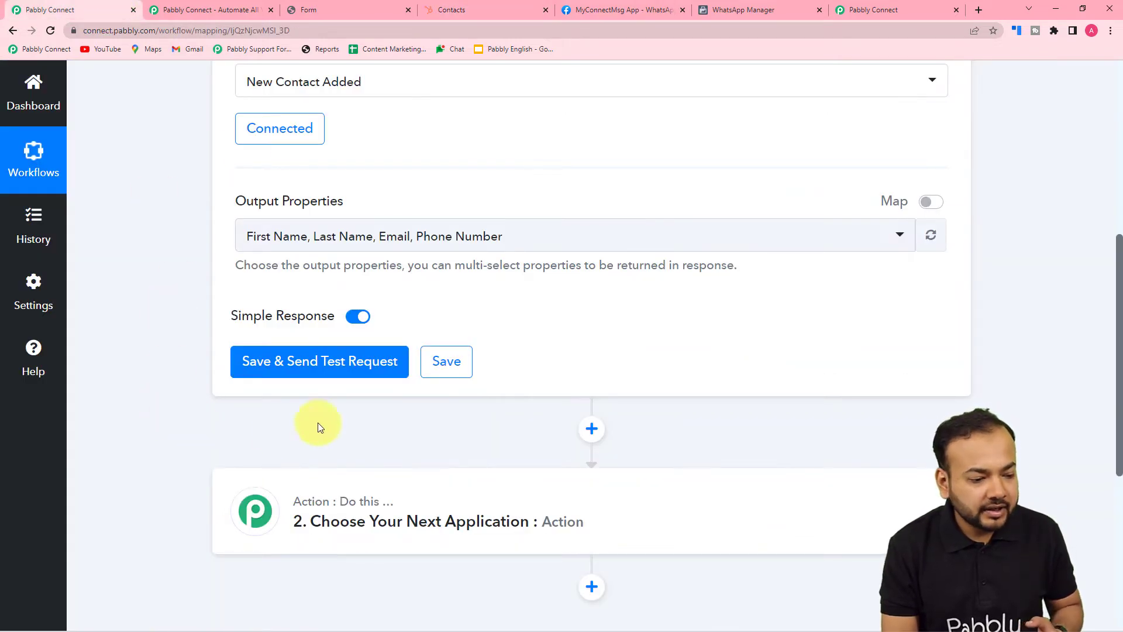
Resend the trigger test request and review the new contact's returned name, email and phone
{"action": "left_click", "coordinate": [277, 361]}
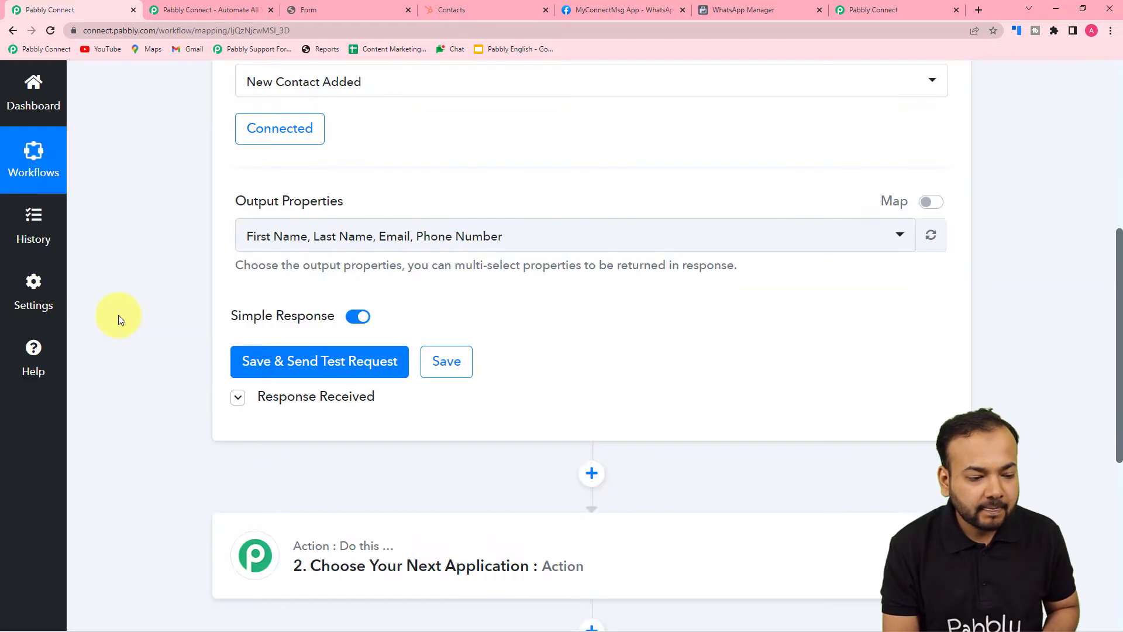
{"action": "scroll", "coordinate": [118, 315], "scroll_direction": "down", "scroll_amount": 4}
{"action": "scroll", "coordinate": [118, 315], "scroll_direction": "down", "scroll_amount": 3}
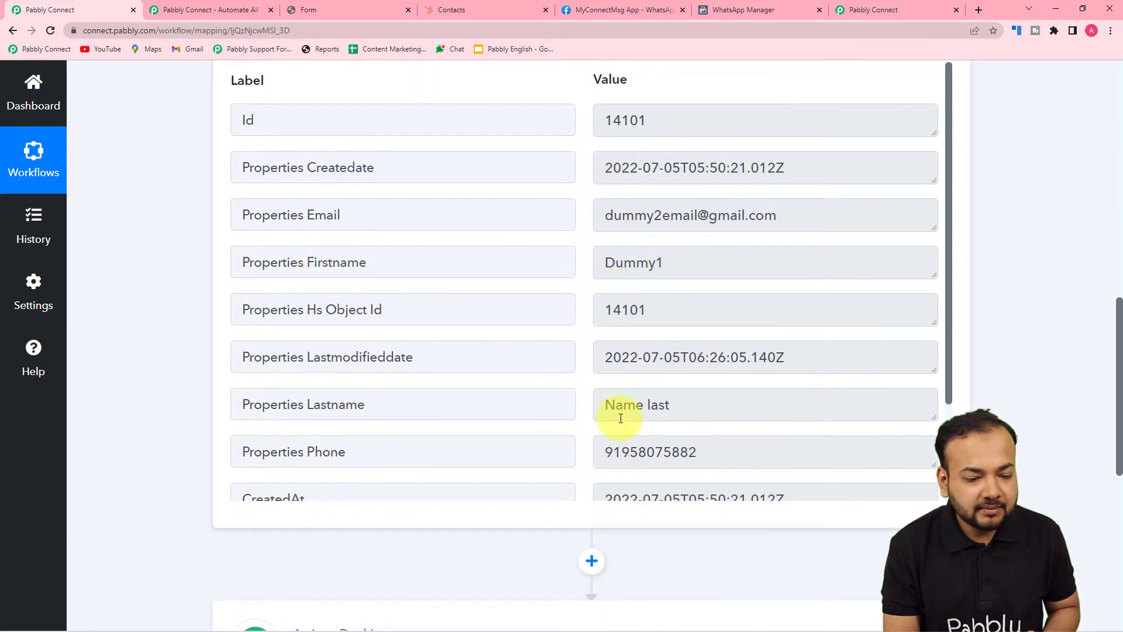
{"action": "scroll", "coordinate": [318, 376], "scroll_direction": "down", "scroll_amount": 1}
{"action": "scroll", "coordinate": [506, 409], "scroll_direction": "down", "scroll_amount": 1}
{"action": "scroll", "coordinate": [508, 410], "scroll_direction": "up", "scroll_amount": 2}
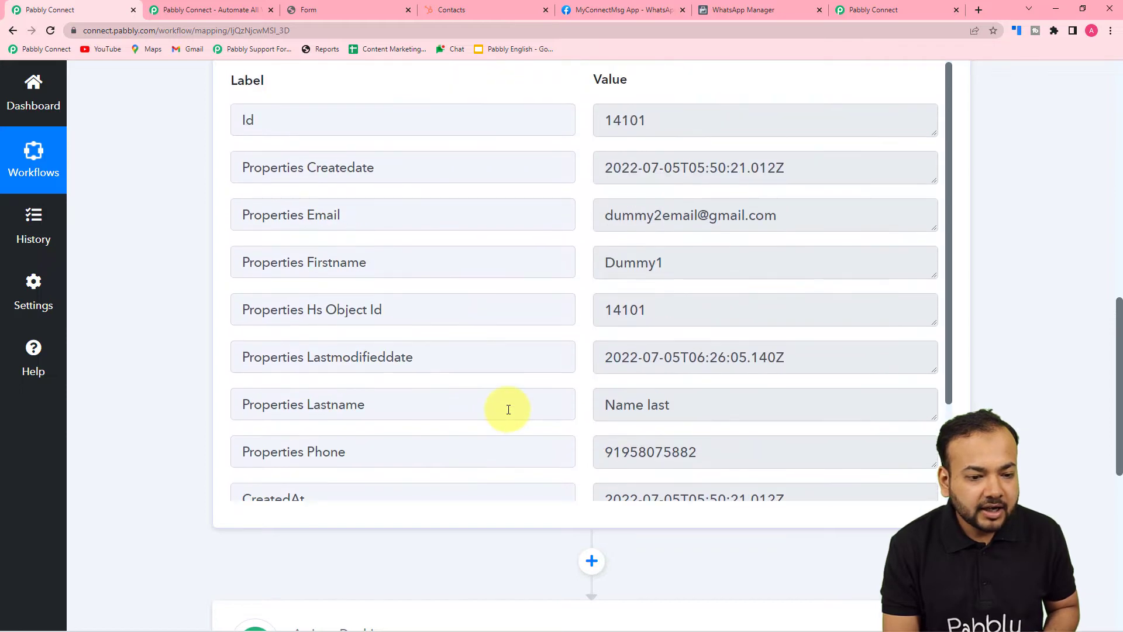
{"action": "scroll", "coordinate": [107, 272], "scroll_direction": "up", "scroll_amount": 5}
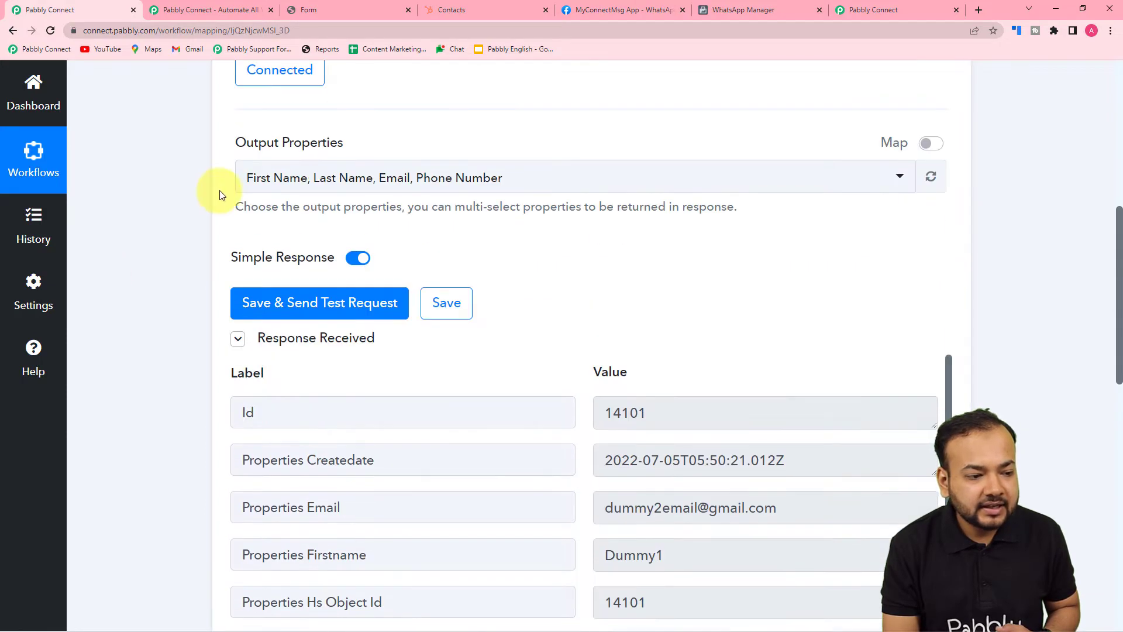
{"action": "scroll", "coordinate": [500, 414], "scroll_direction": "down", "scroll_amount": 1}
{"action": "scroll", "coordinate": [500, 414], "scroll_direction": "down", "scroll_amount": 2}
{"action": "scroll", "coordinate": [156, 389], "scroll_direction": "down", "scroll_amount": 1}
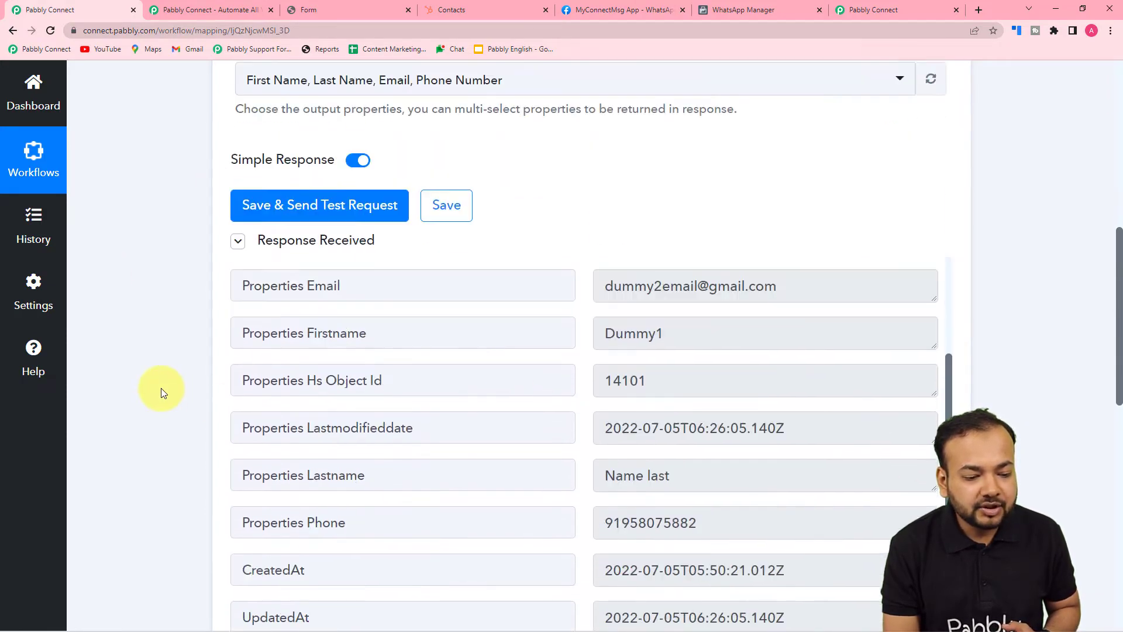
{"action": "scroll", "coordinate": [431, 386], "scroll_direction": "down", "scroll_amount": 8}
{"action": "scroll", "coordinate": [434, 386], "scroll_direction": "down", "scroll_amount": 4}
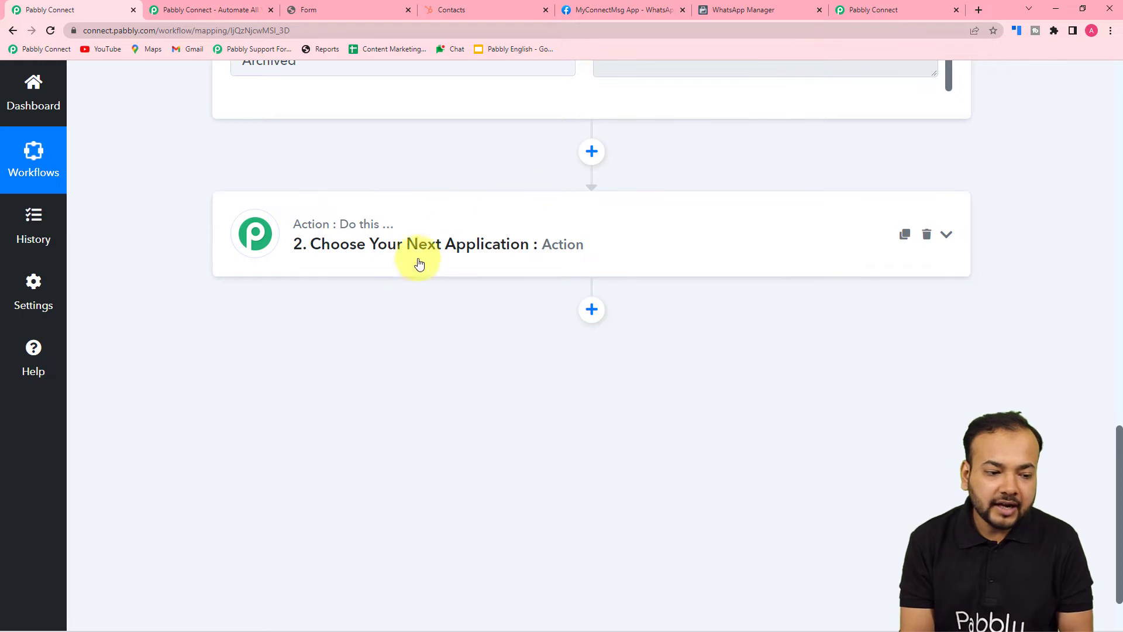
{"action": "left_click", "coordinate": [439, 244]}
Search apps for 'what' and select WhatsApp Cloud API for the action step
{"action": "left_click", "coordinate": [334, 220]}
{"action": "type", "text": "what"}
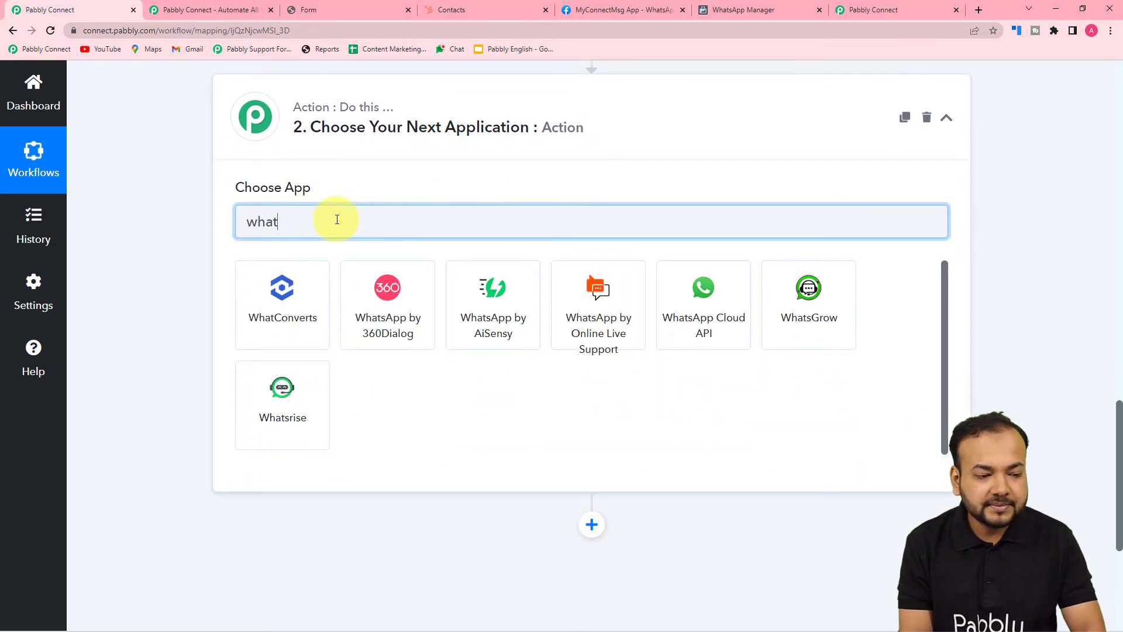
{"action": "left_click", "coordinate": [685, 306]}
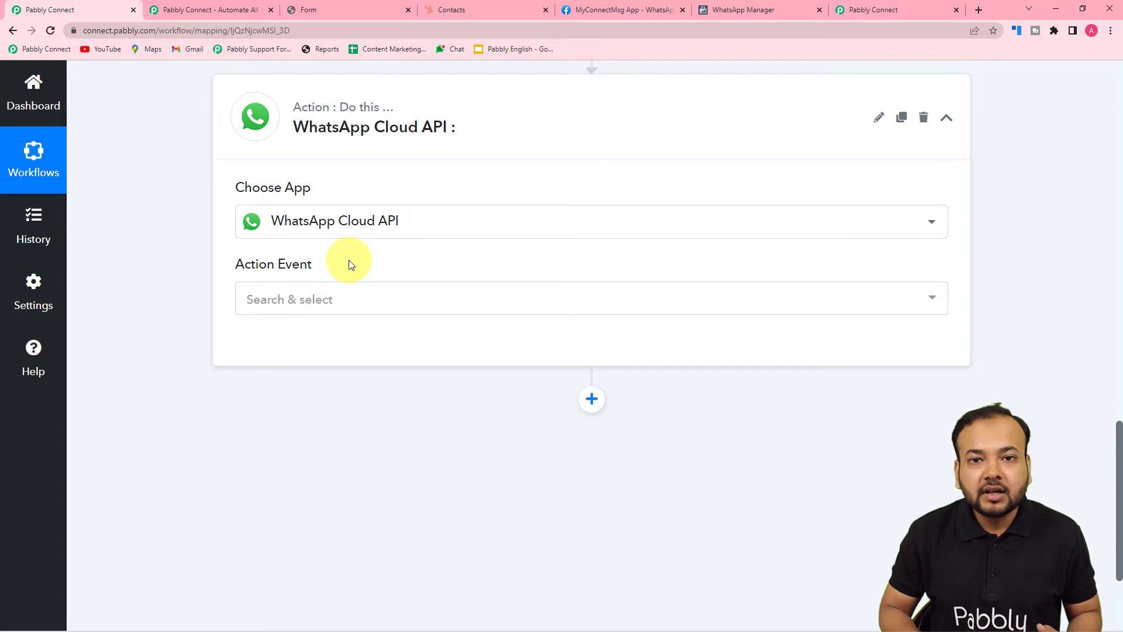
{"action": "scroll", "coordinate": [348, 260], "scroll_direction": "down", "scroll_amount": 2}
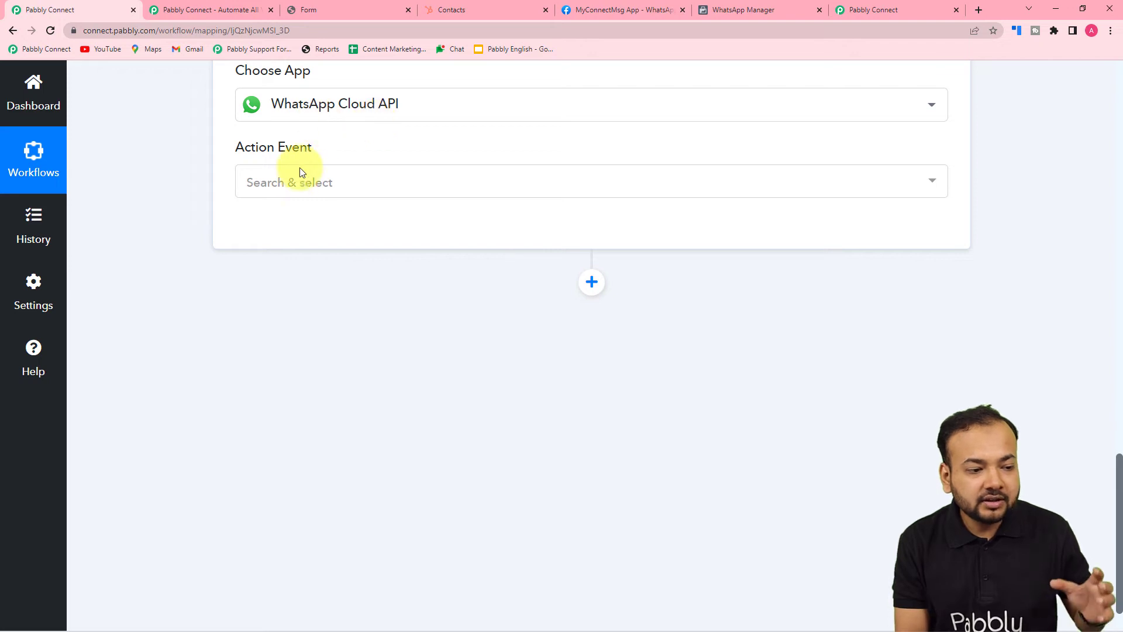
Set the action event to Send Template Message and start connecting a WhatsApp account
{"action": "left_click", "coordinate": [310, 183]}
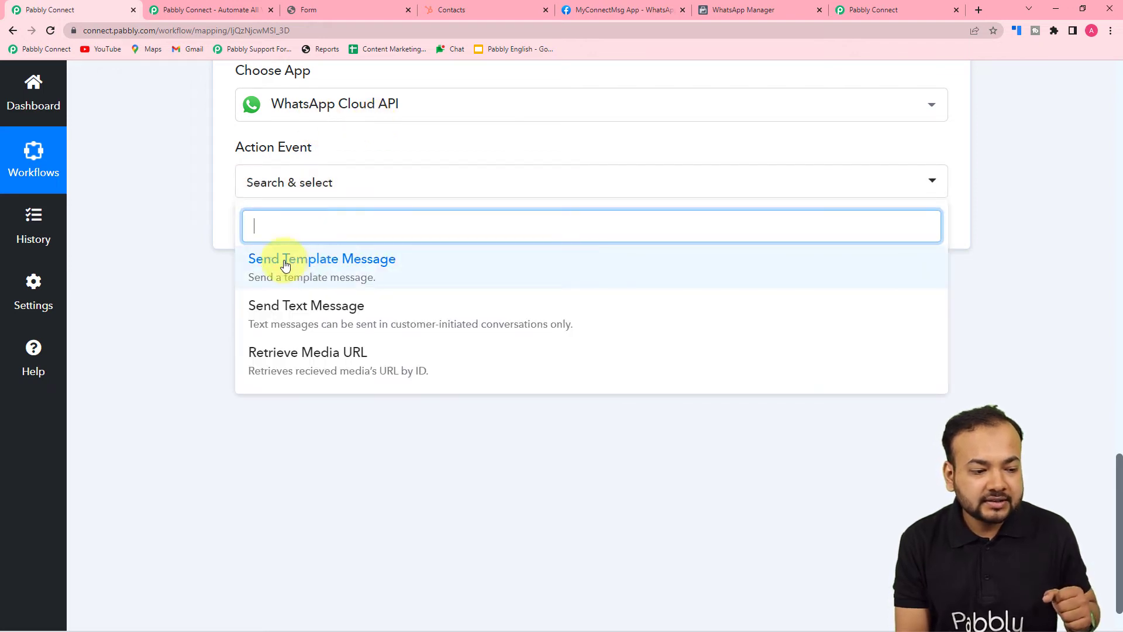
{"action": "left_click", "coordinate": [376, 280]}
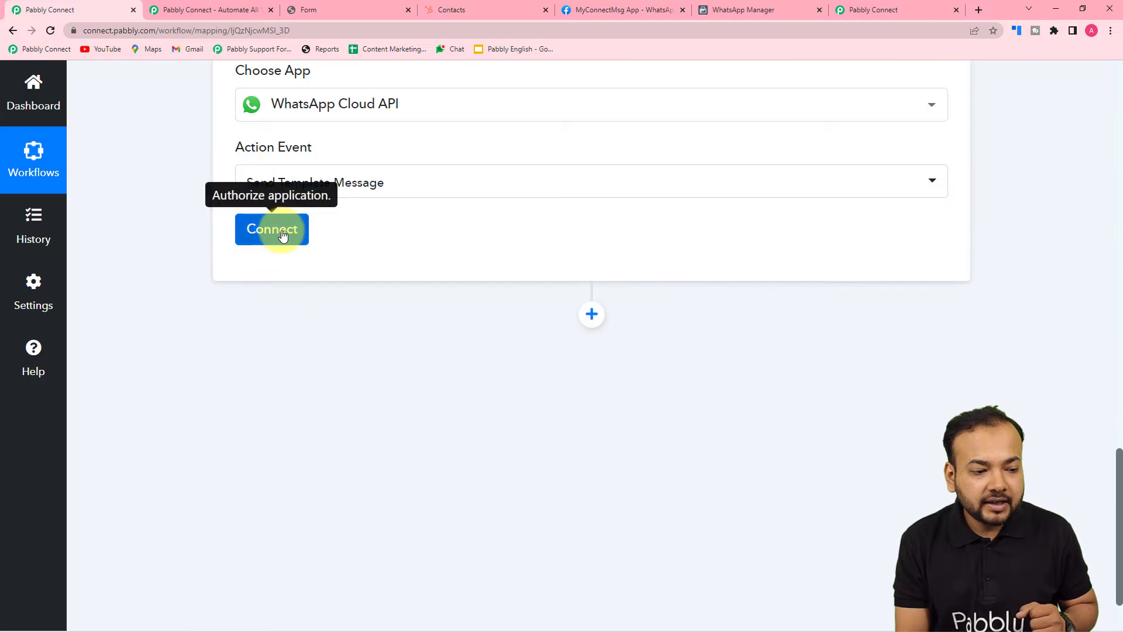
{"action": "left_click", "coordinate": [271, 228]}
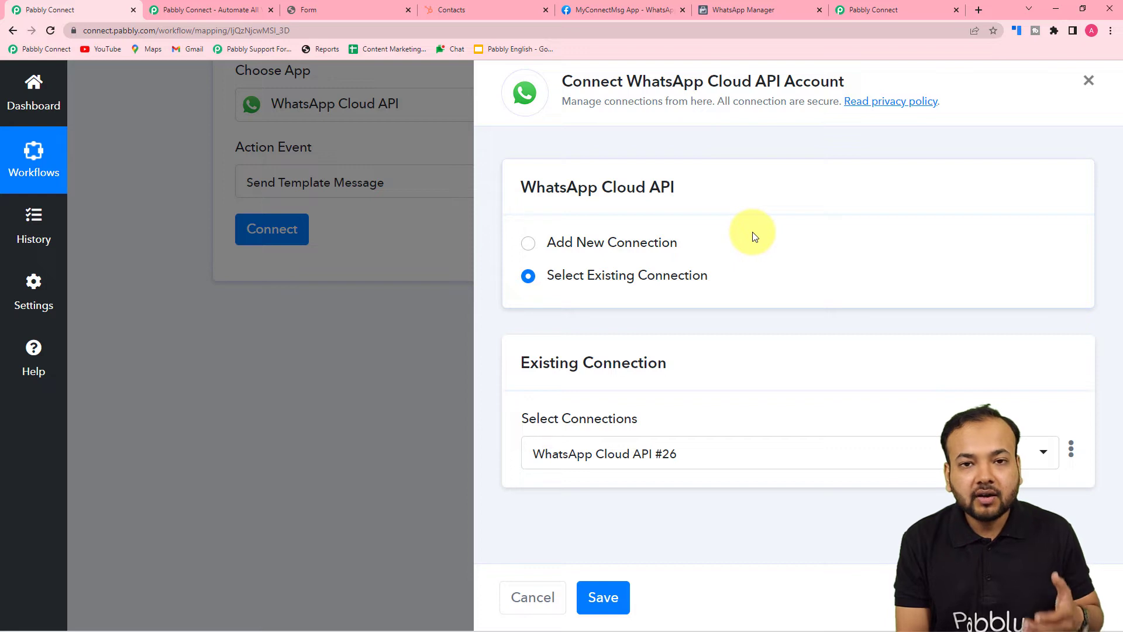
Choose Add New Connection and open the token setup guide linked under the Token field
{"action": "left_click", "coordinate": [528, 244]}
{"action": "scroll", "coordinate": [681, 251], "scroll_direction": "down", "scroll_amount": 2}
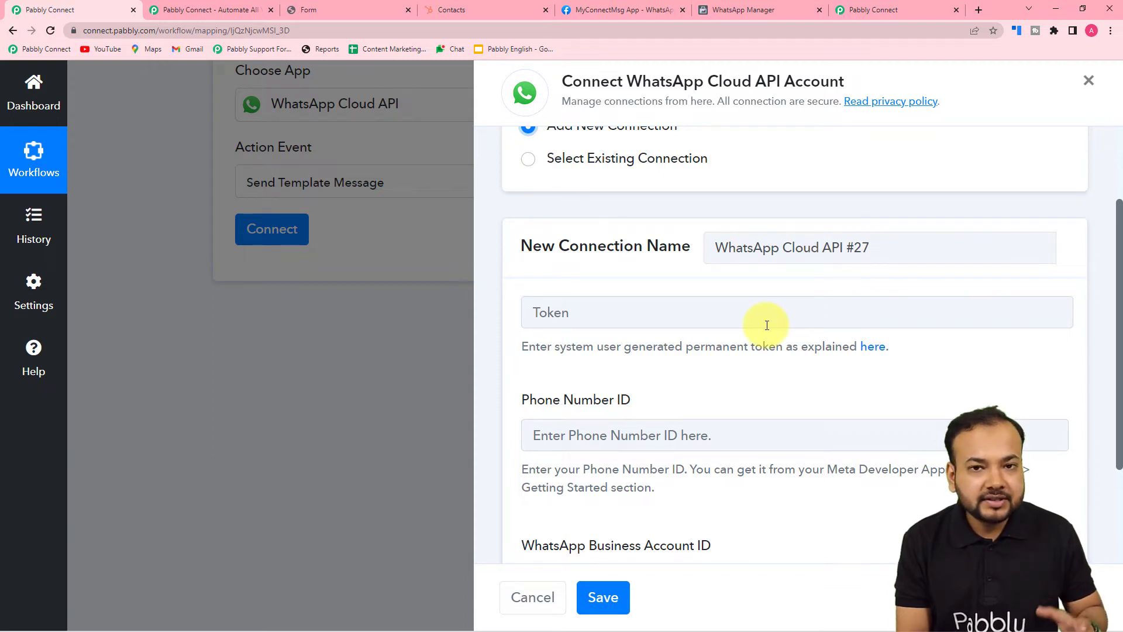
{"action": "scroll", "coordinate": [784, 328], "scroll_direction": "down", "scroll_amount": 3}
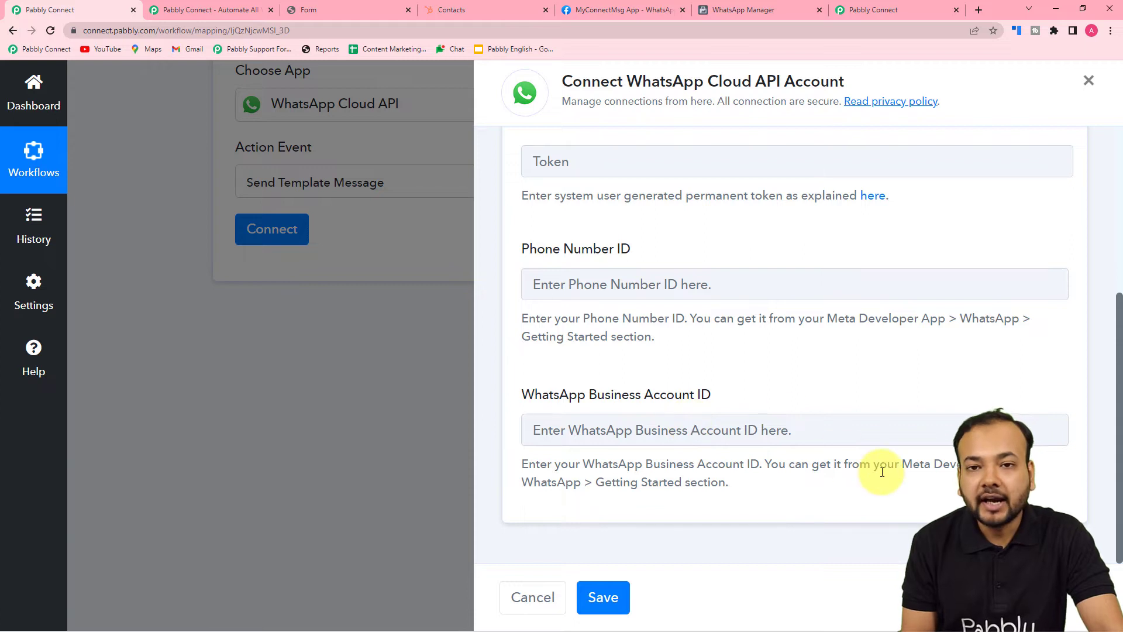
{"action": "scroll", "coordinate": [880, 471], "scroll_direction": "up", "scroll_amount": 1}
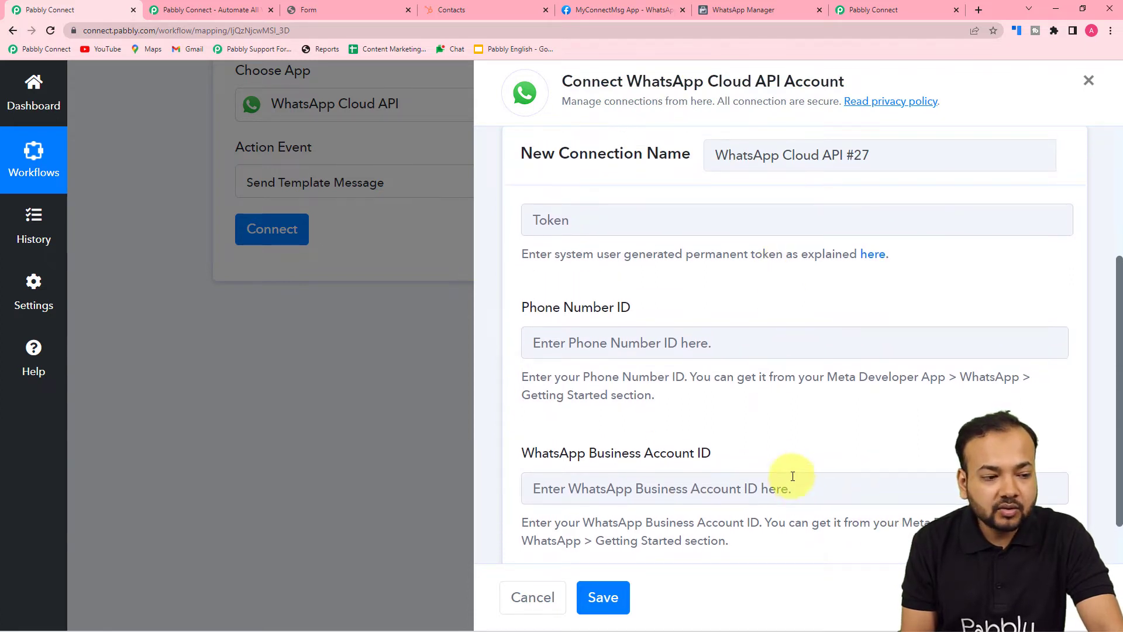
{"action": "left_click", "coordinate": [879, 256]}
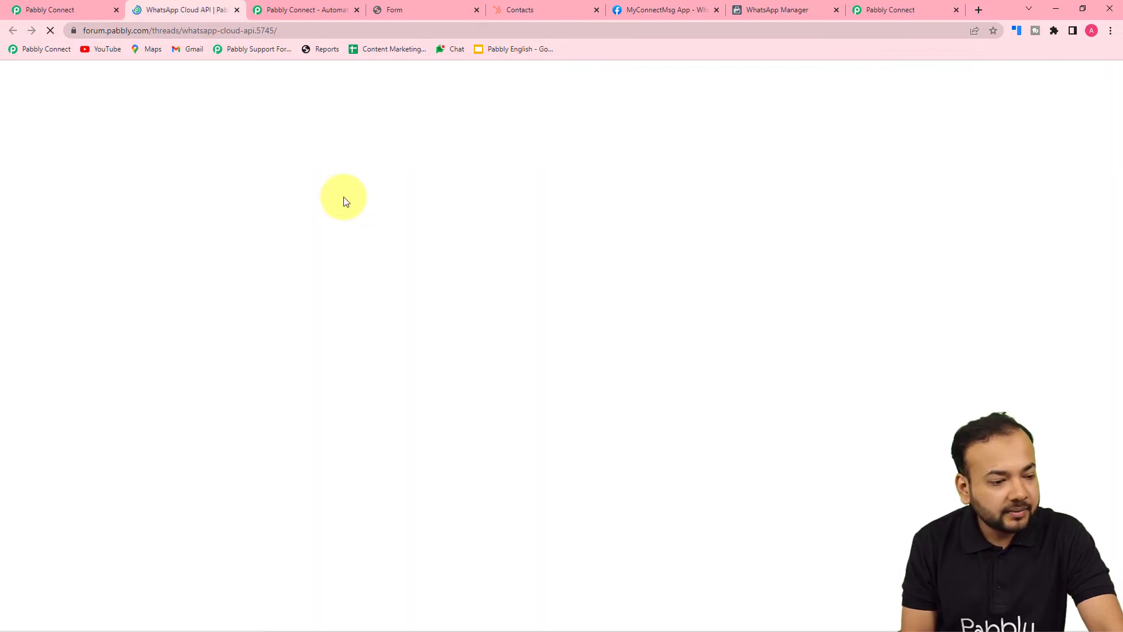
Scroll the WhatsApp Cloud API forum thread down to its FAQ setup and permanent-token videos
{"action": "scroll", "coordinate": [336, 234], "scroll_direction": "down", "scroll_amount": 3}
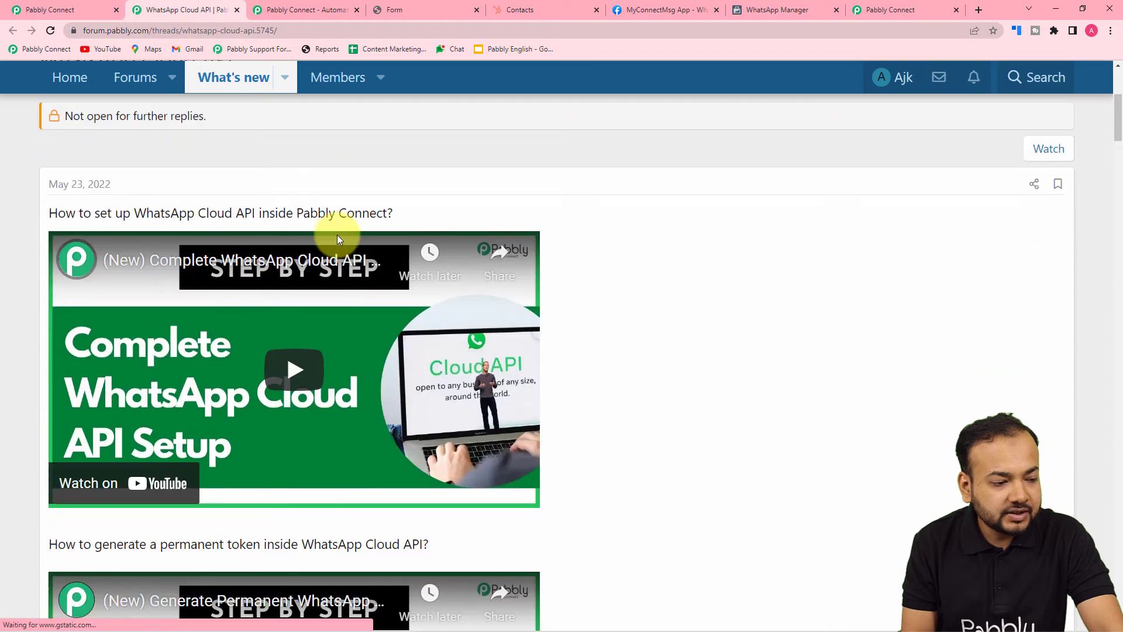
{"action": "scroll", "coordinate": [337, 234], "scroll_direction": "down", "scroll_amount": 1}
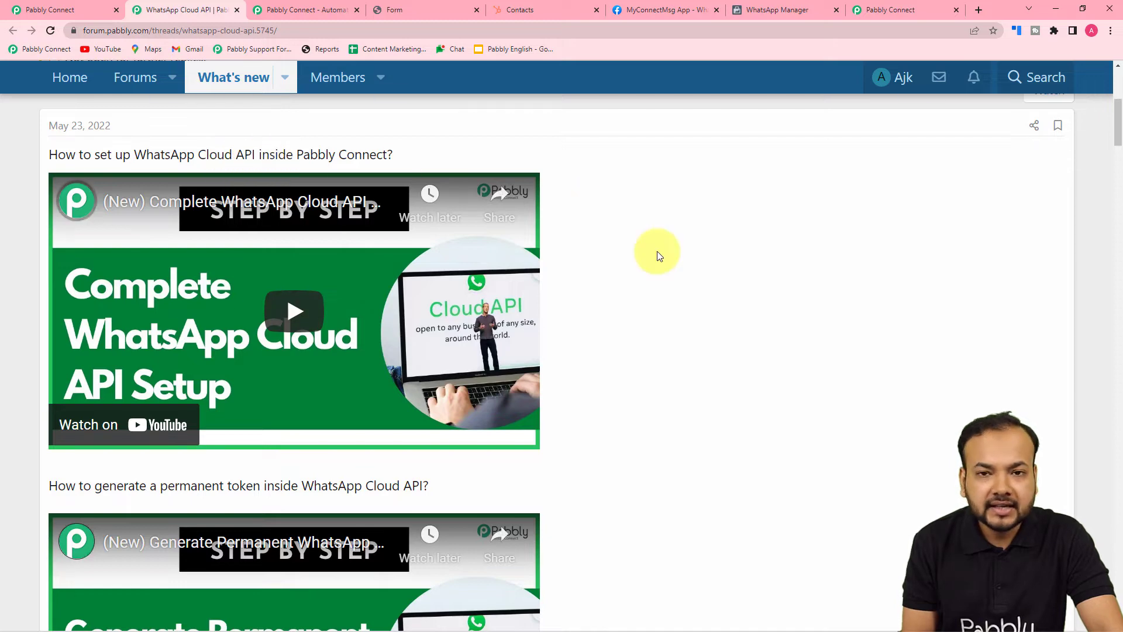
{"action": "scroll", "coordinate": [658, 255], "scroll_direction": "down", "scroll_amount": 4}
{"action": "scroll", "coordinate": [652, 255], "scroll_direction": "down", "scroll_amount": 1}
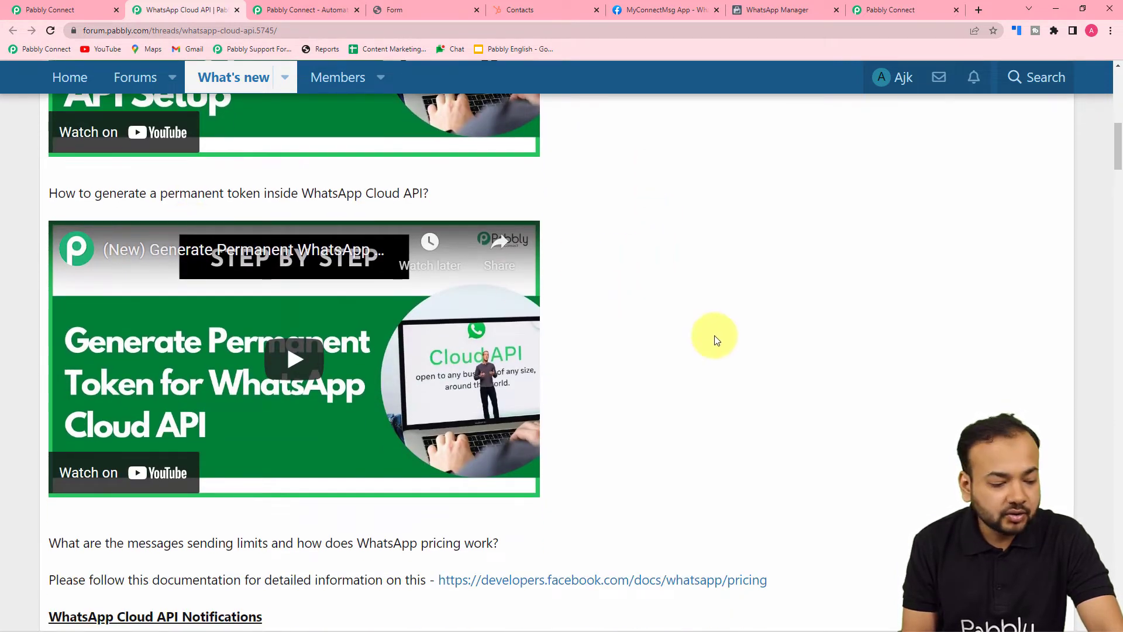
{"action": "scroll", "coordinate": [714, 335], "scroll_direction": "down", "scroll_amount": 5}
{"action": "scroll", "coordinate": [643, 342], "scroll_direction": "down", "scroll_amount": 1}
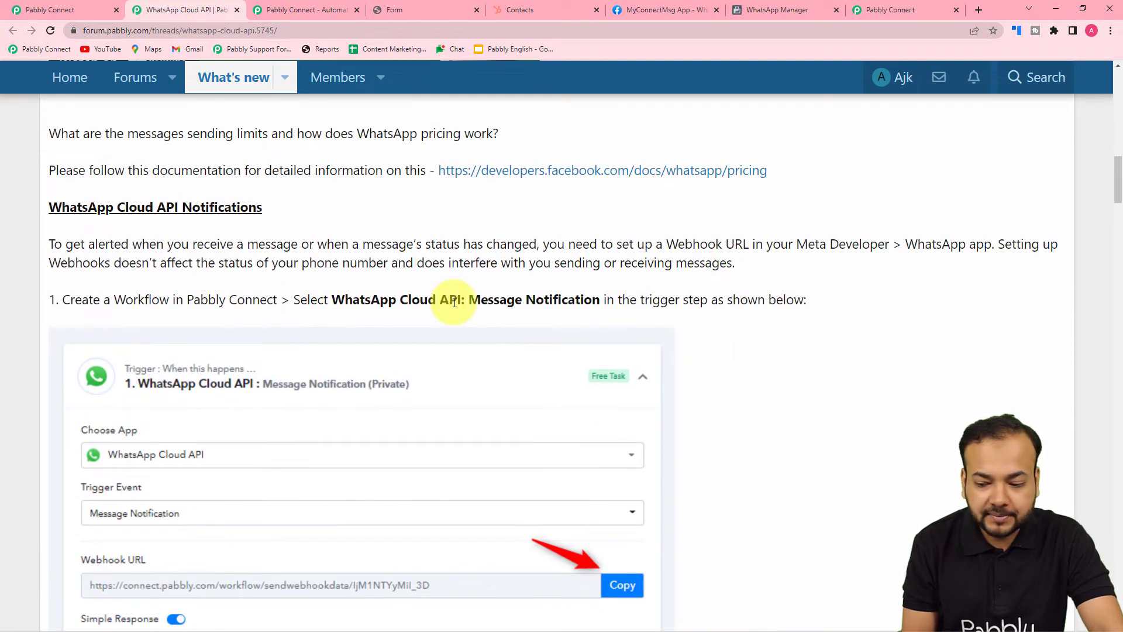
{"action": "scroll", "coordinate": [458, 326], "scroll_direction": "down", "scroll_amount": 5}
{"action": "scroll", "coordinate": [456, 324], "scroll_direction": "down", "scroll_amount": 9}
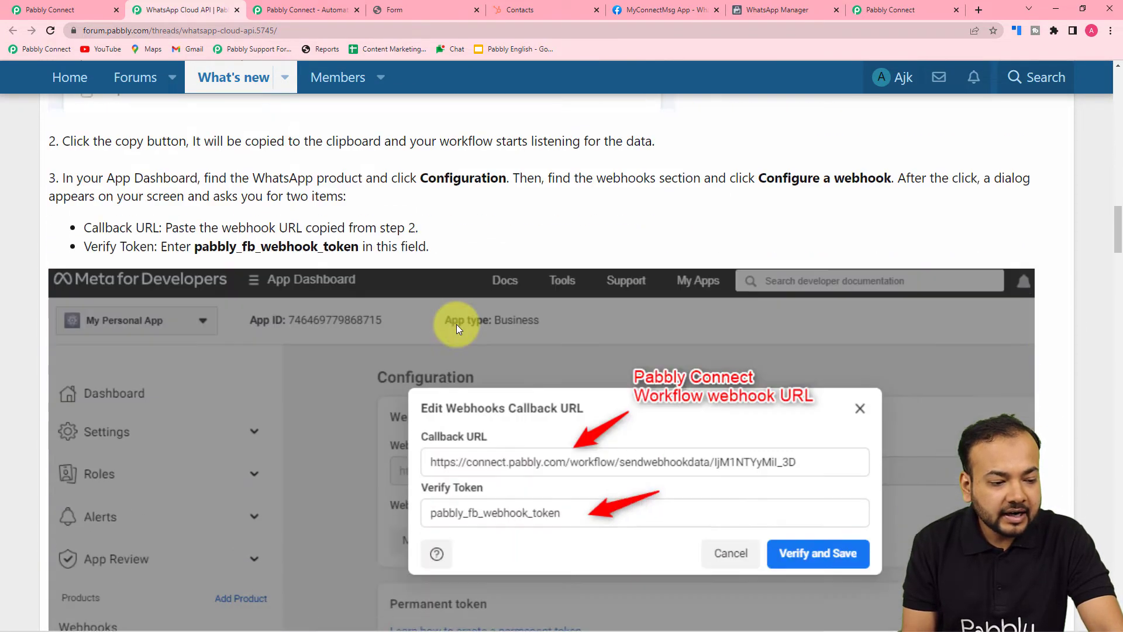
{"action": "scroll", "coordinate": [456, 324], "scroll_direction": "down", "scroll_amount": 9}
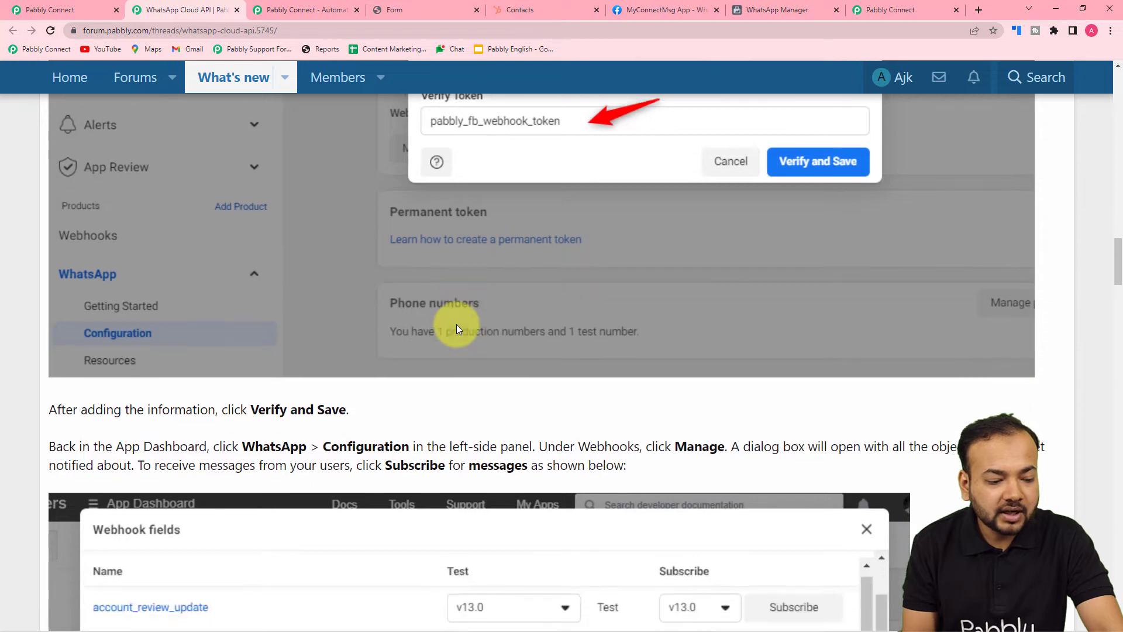
{"action": "scroll", "coordinate": [456, 324], "scroll_direction": "down", "scroll_amount": 14}
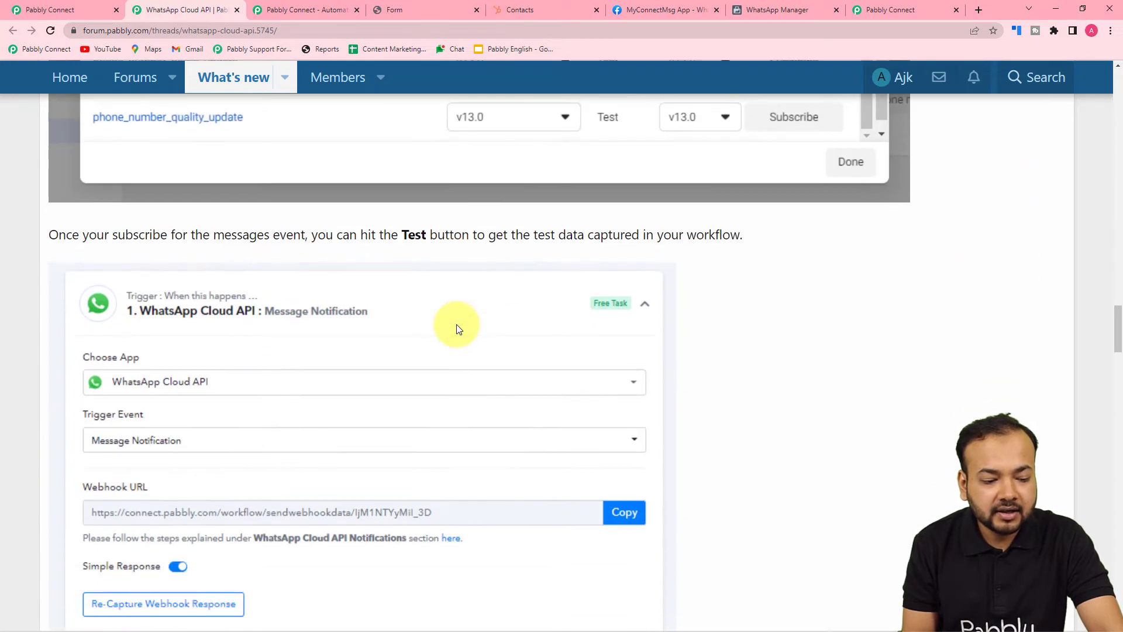
{"action": "scroll", "coordinate": [456, 324], "scroll_direction": "down", "scroll_amount": 15}
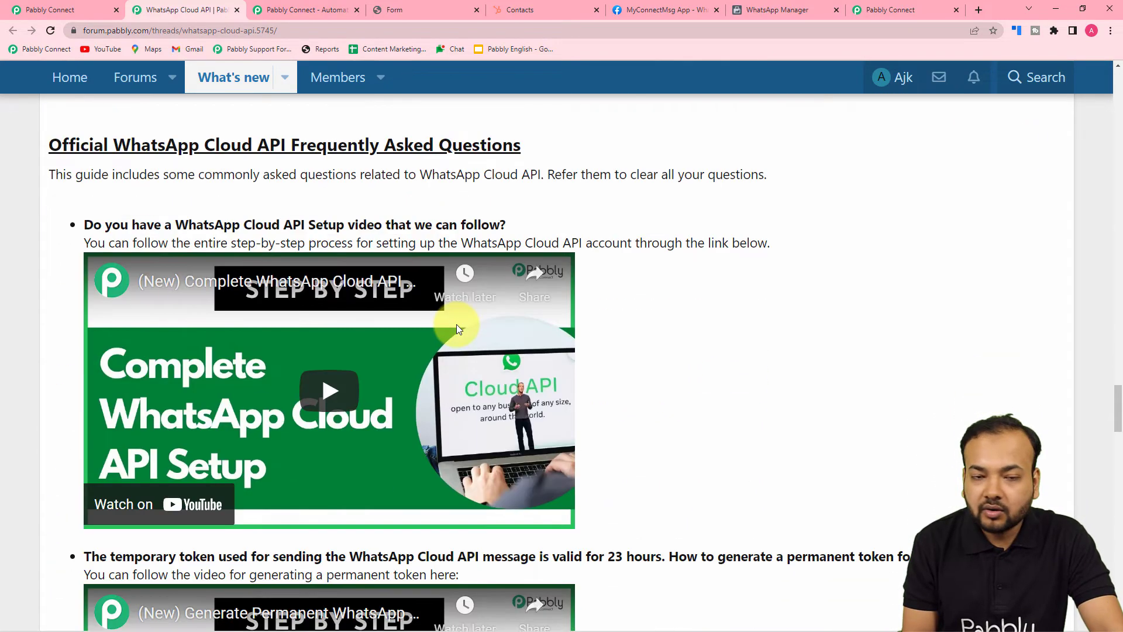
{"action": "scroll", "coordinate": [456, 324], "scroll_direction": "up", "scroll_amount": 2}
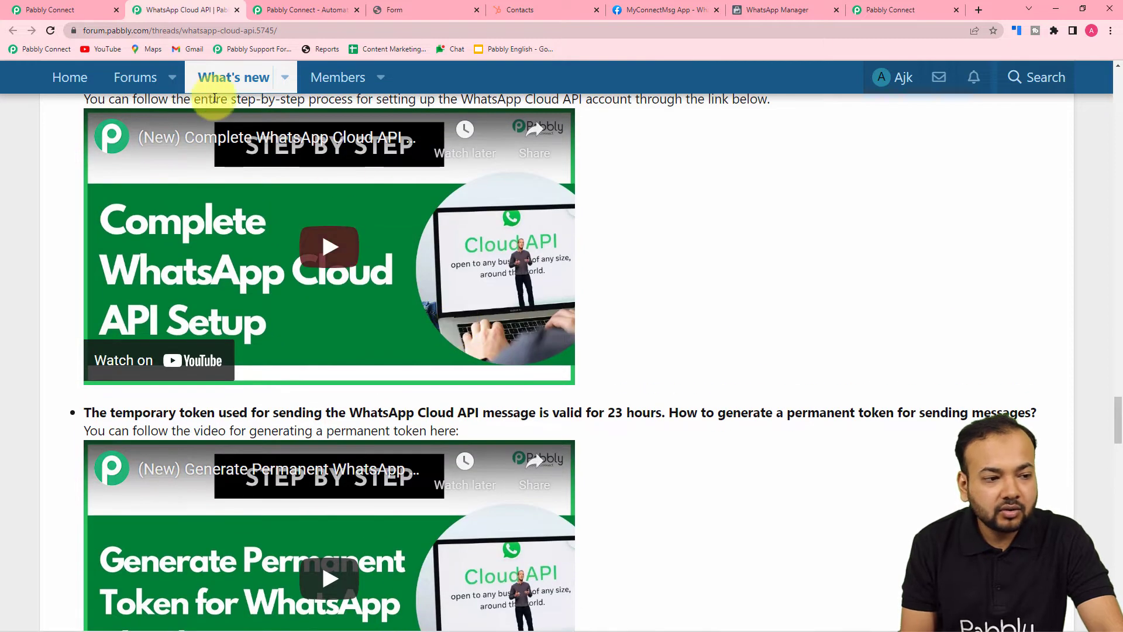
{"action": "left_click", "coordinate": [63, 7]}
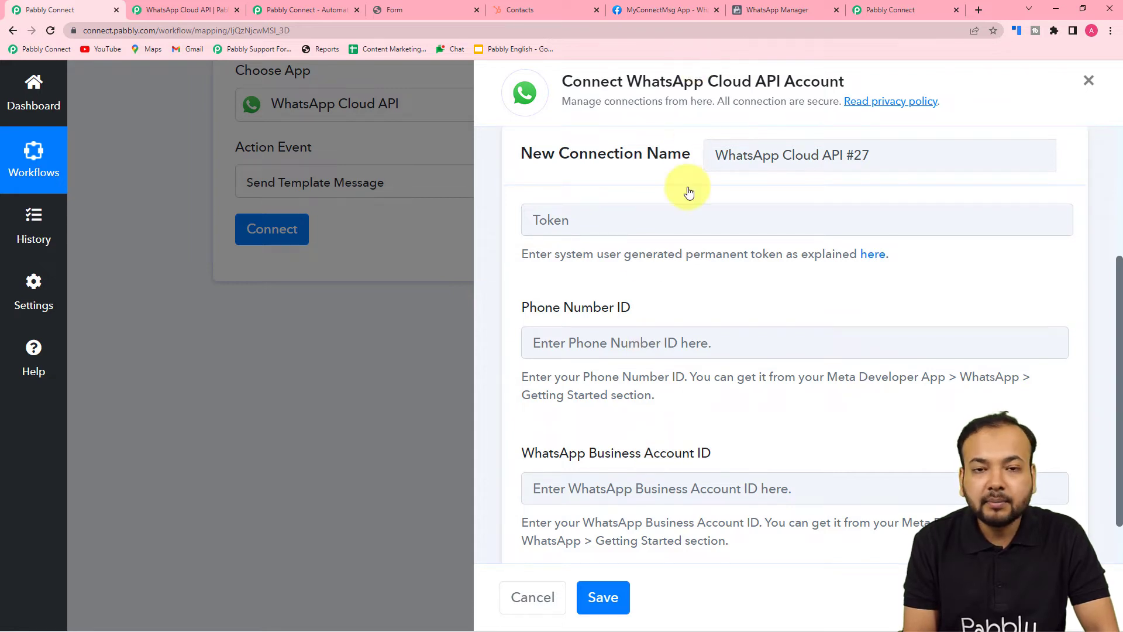
Check the Meta for Developers Getting started page and forum thread, then return to the empty connection form
{"action": "left_click", "coordinate": [666, 5]}
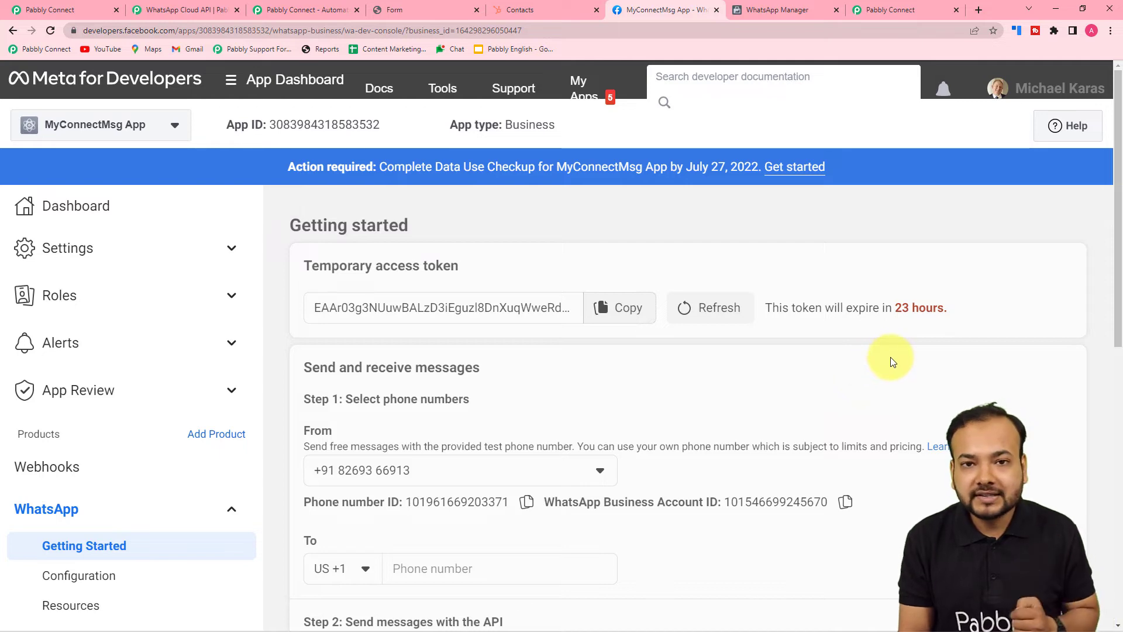
{"action": "left_click", "coordinate": [212, 10]}
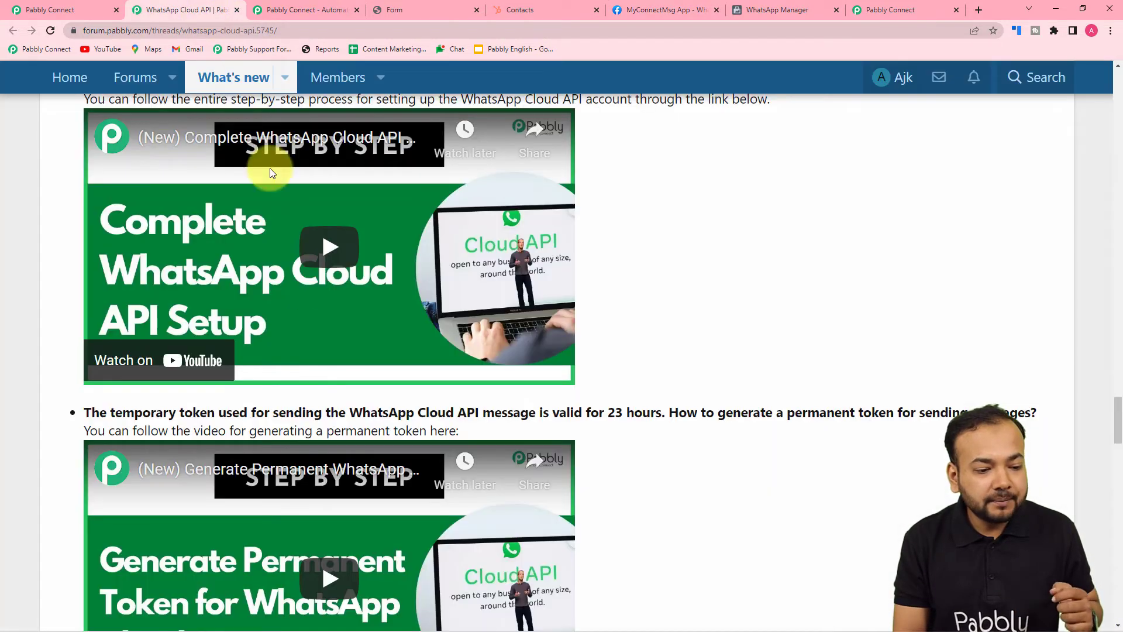
{"action": "scroll", "coordinate": [331, 356], "scroll_direction": "down", "scroll_amount": 3}
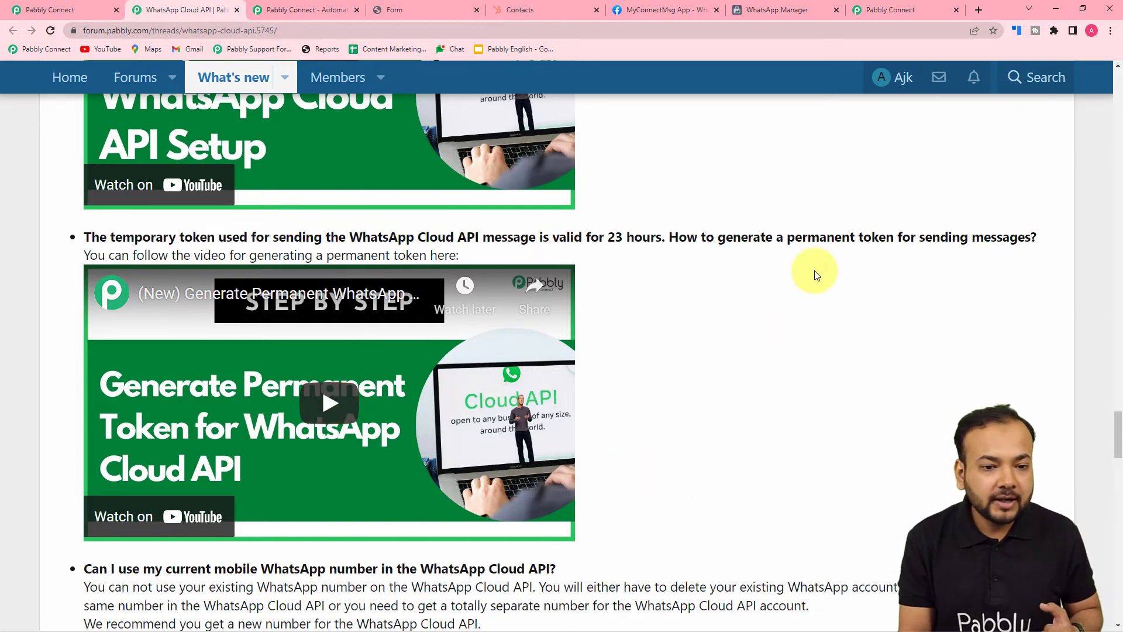
{"action": "left_click", "coordinate": [656, 10]}
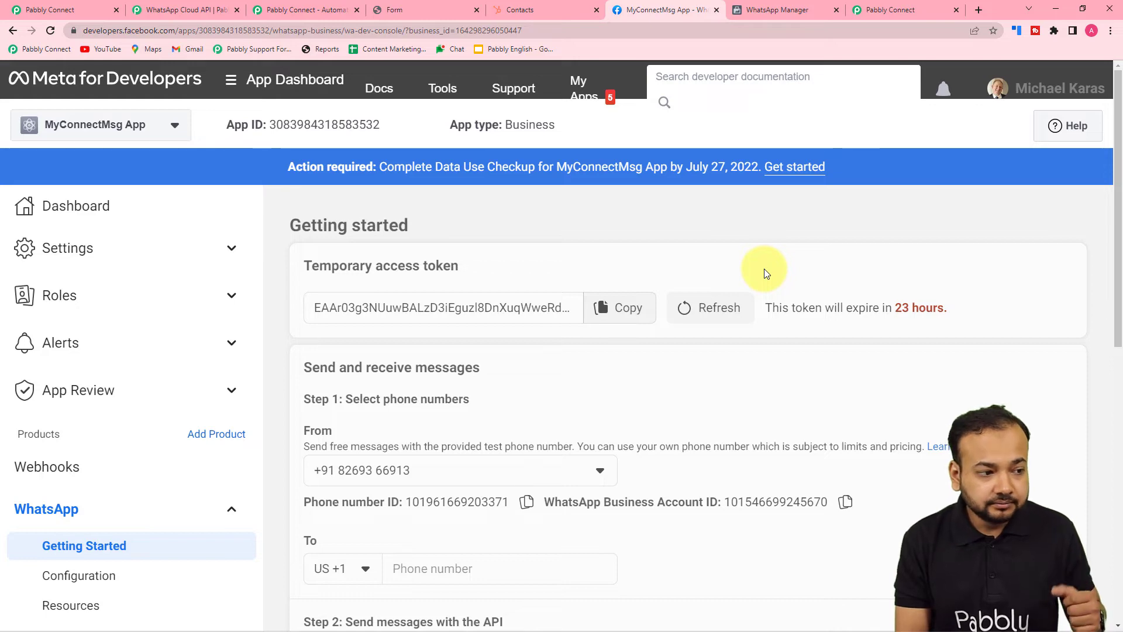
{"action": "left_click", "coordinate": [61, 10]}
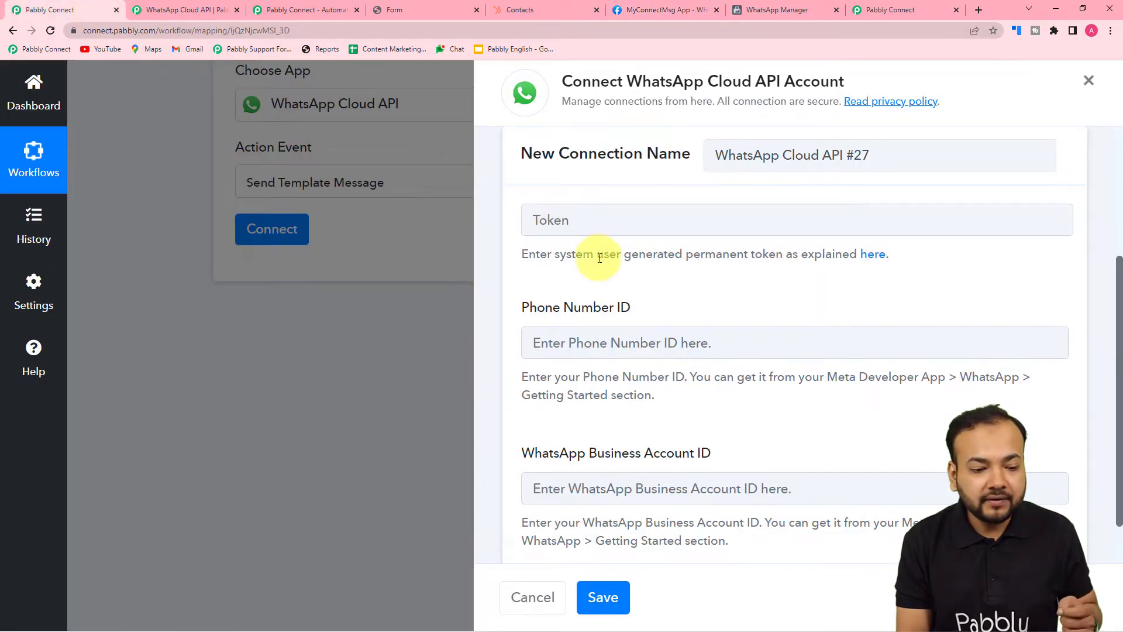
Copy the Phone number ID from Meta for Developers into the connection's Phone Number ID field
{"action": "left_click", "coordinate": [630, 11]}
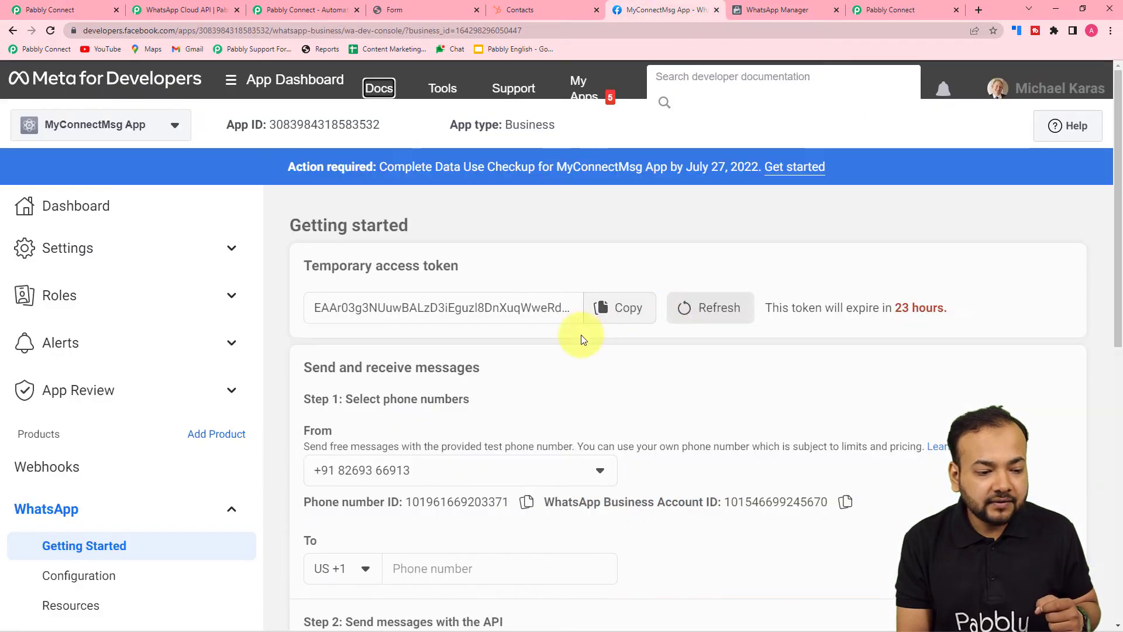
{"action": "scroll", "coordinate": [410, 362], "scroll_direction": "down", "scroll_amount": 4}
{"action": "left_click", "coordinate": [526, 268]}
{"action": "left_click", "coordinate": [50, 10]}
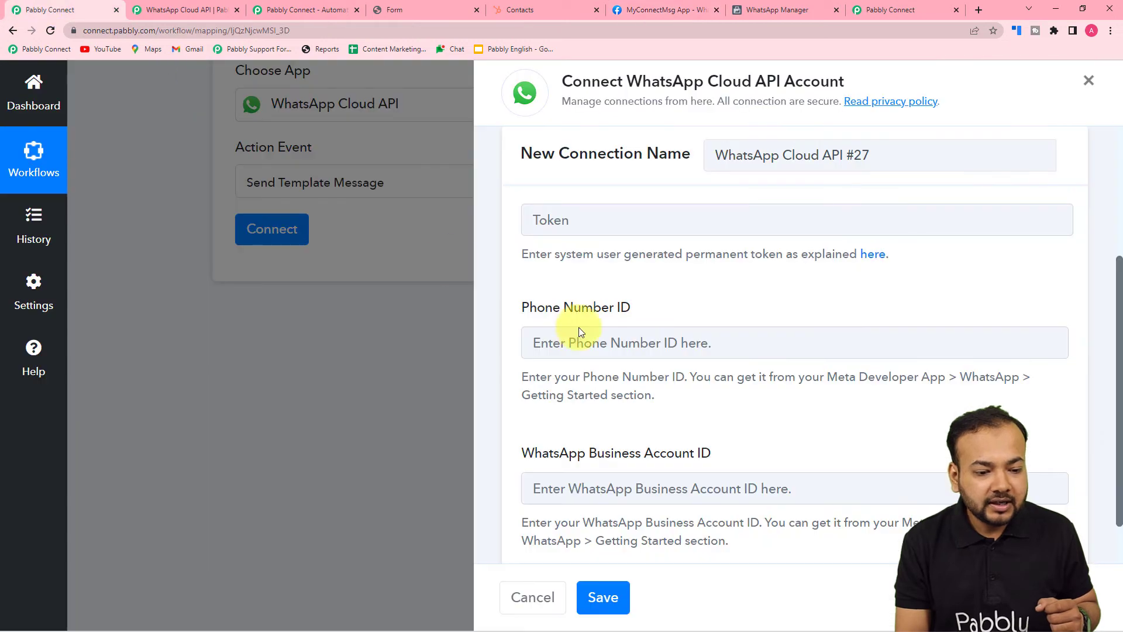
{"action": "right_click", "coordinate": [613, 345]}
{"action": "left_click", "coordinate": [627, 435]}
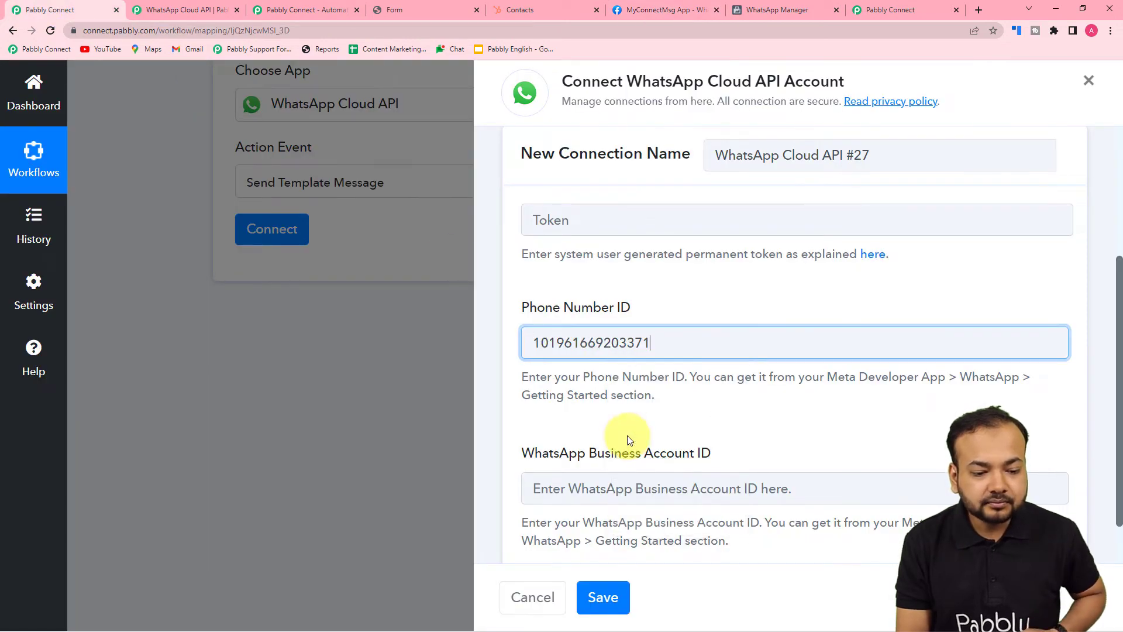
Paste the WhatsApp Business Account ID into its field and try saving the connection
{"action": "left_click", "coordinate": [680, 12]}
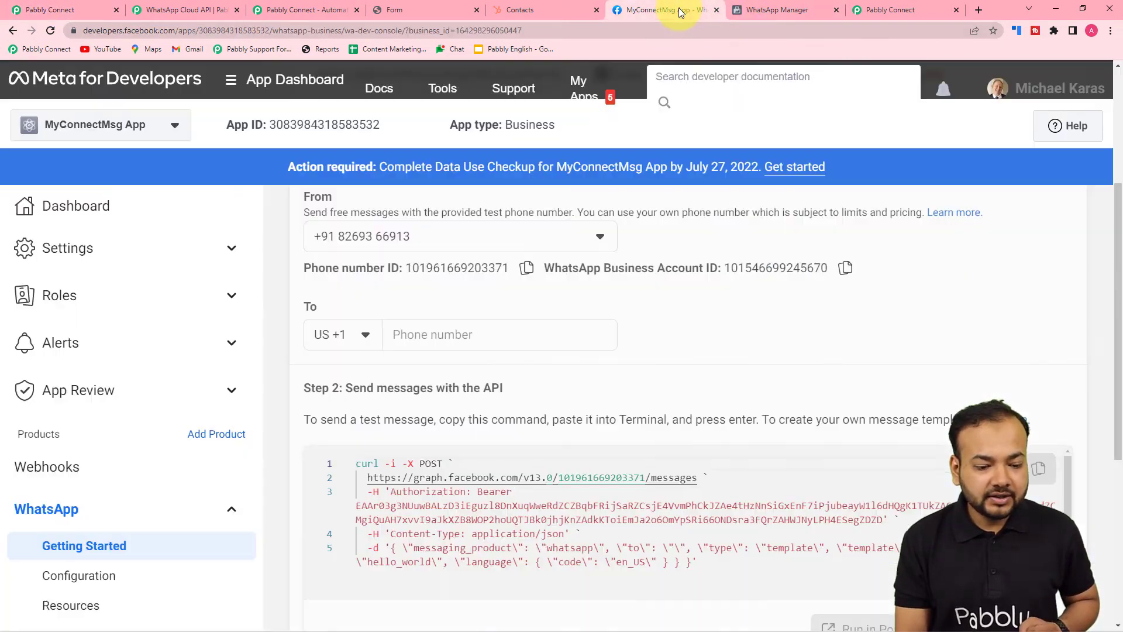
{"action": "left_click", "coordinate": [845, 271]}
{"action": "left_click", "coordinate": [35, 10]}
{"action": "left_click", "coordinate": [547, 487]}
{"action": "right_click", "coordinate": [549, 488]}
{"action": "left_click", "coordinate": [563, 388]}
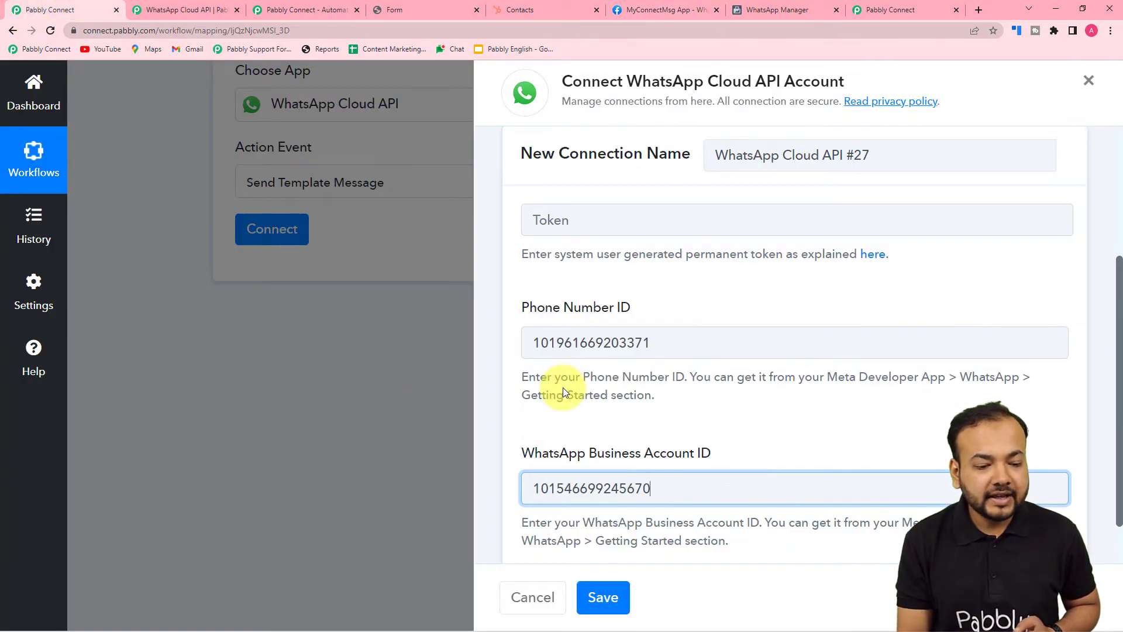
{"action": "scroll", "coordinate": [563, 390], "scroll_direction": "down", "scroll_amount": 1}
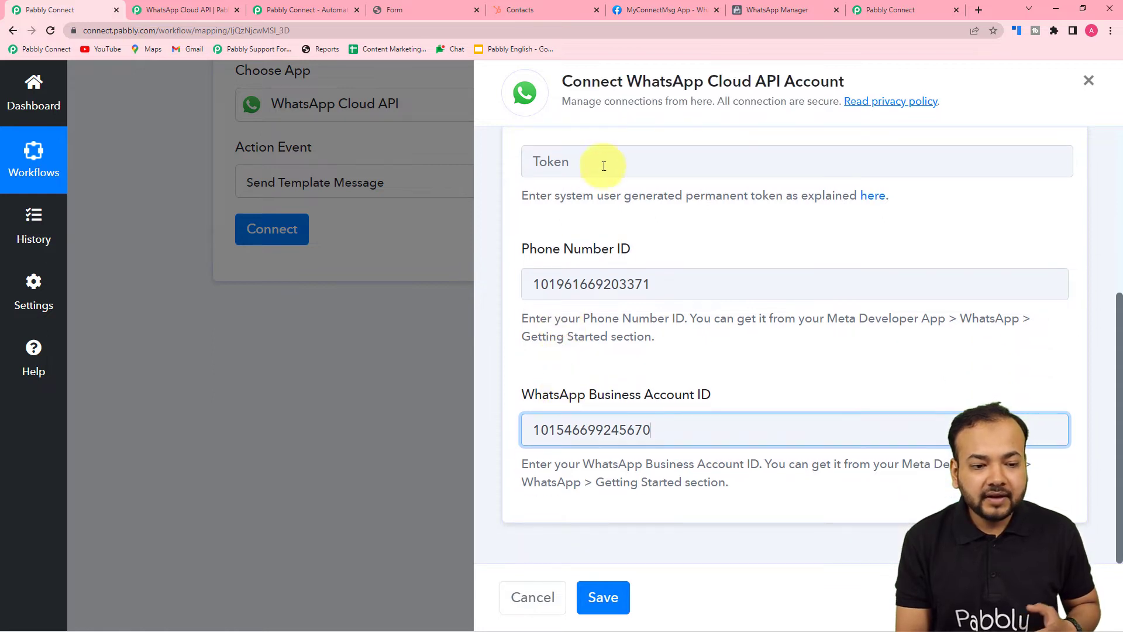
{"action": "left_click", "coordinate": [606, 596]}
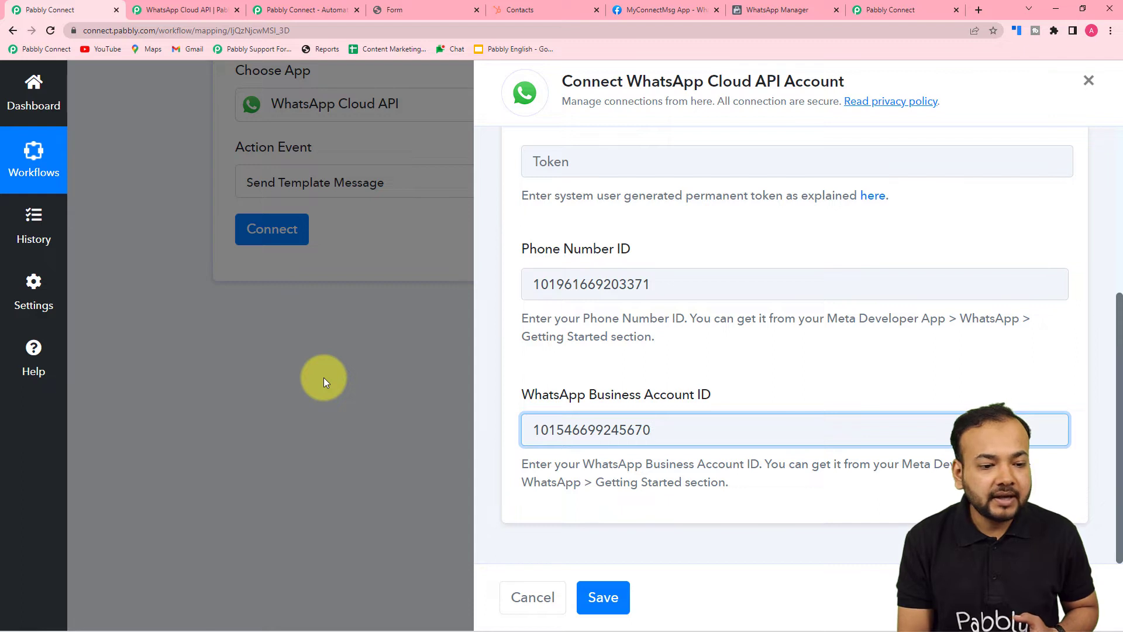
{"action": "scroll", "coordinate": [603, 443], "scroll_direction": "up", "scroll_amount": 4}
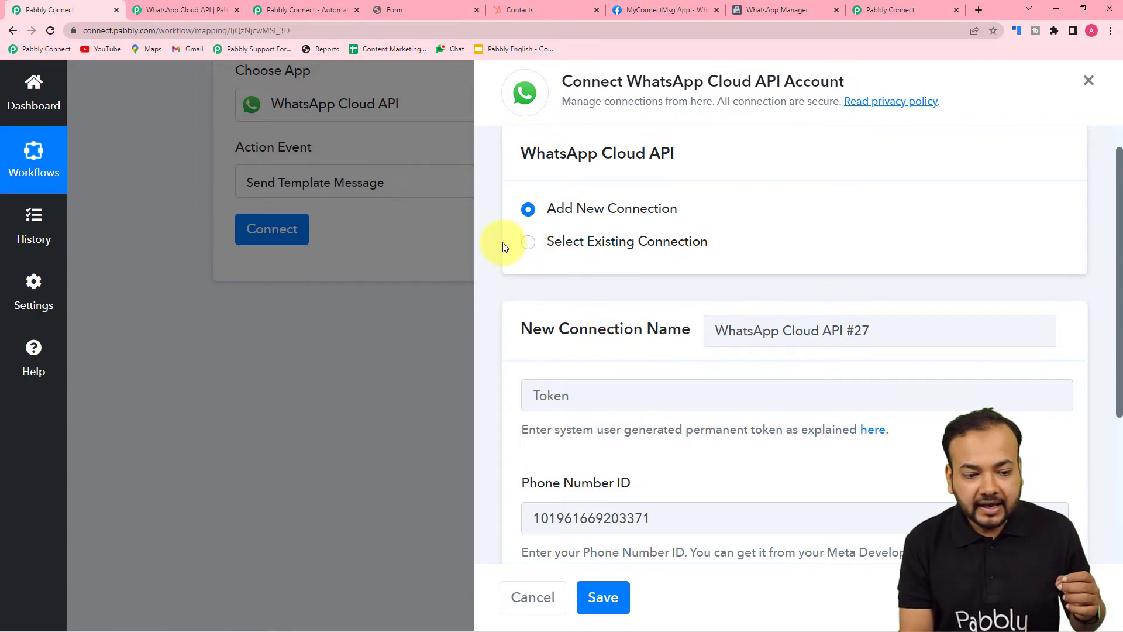
Link the action to the existing 'WhatsApp Cloud API Final' connection and save it
{"action": "left_click", "coordinate": [527, 246]}
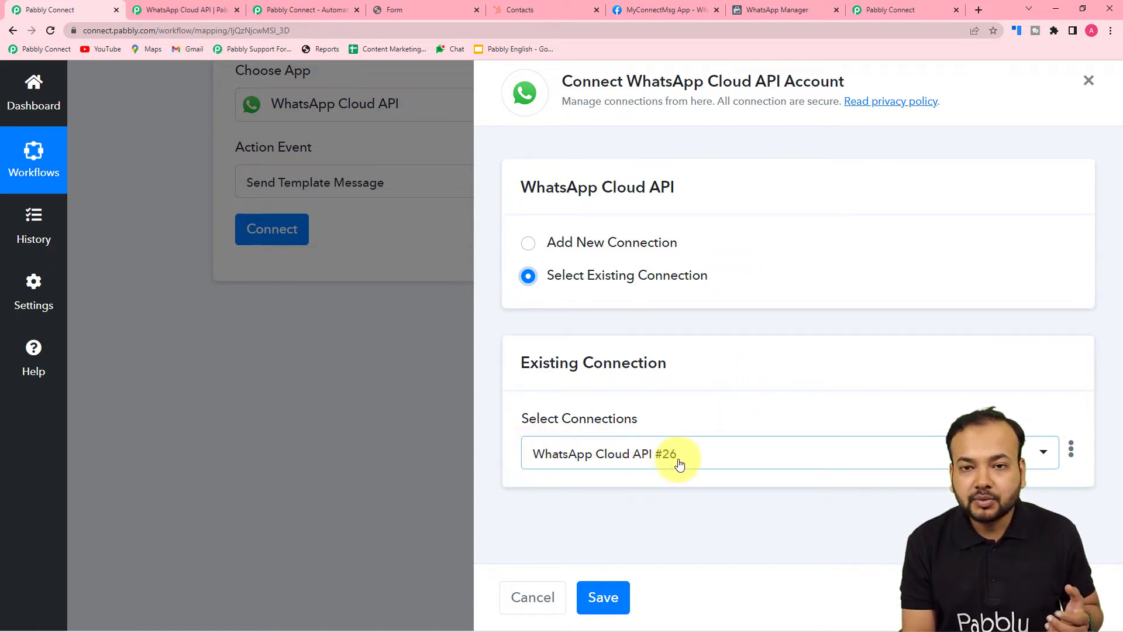
{"action": "left_click", "coordinate": [741, 454]}
{"action": "scroll", "coordinate": [677, 386], "scroll_direction": "down", "scroll_amount": 1}
{"action": "scroll", "coordinate": [677, 386], "scroll_direction": "down", "scroll_amount": 12}
{"action": "scroll", "coordinate": [677, 386], "scroll_direction": "down", "scroll_amount": 4}
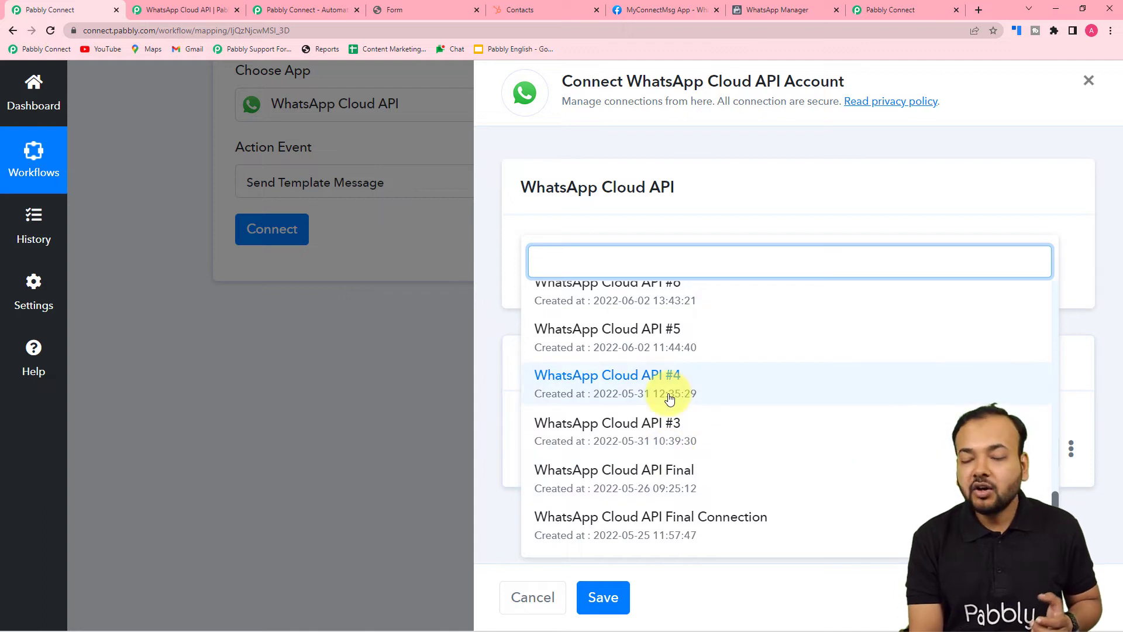
{"action": "left_click", "coordinate": [608, 480]}
{"action": "left_click", "coordinate": [606, 599]}
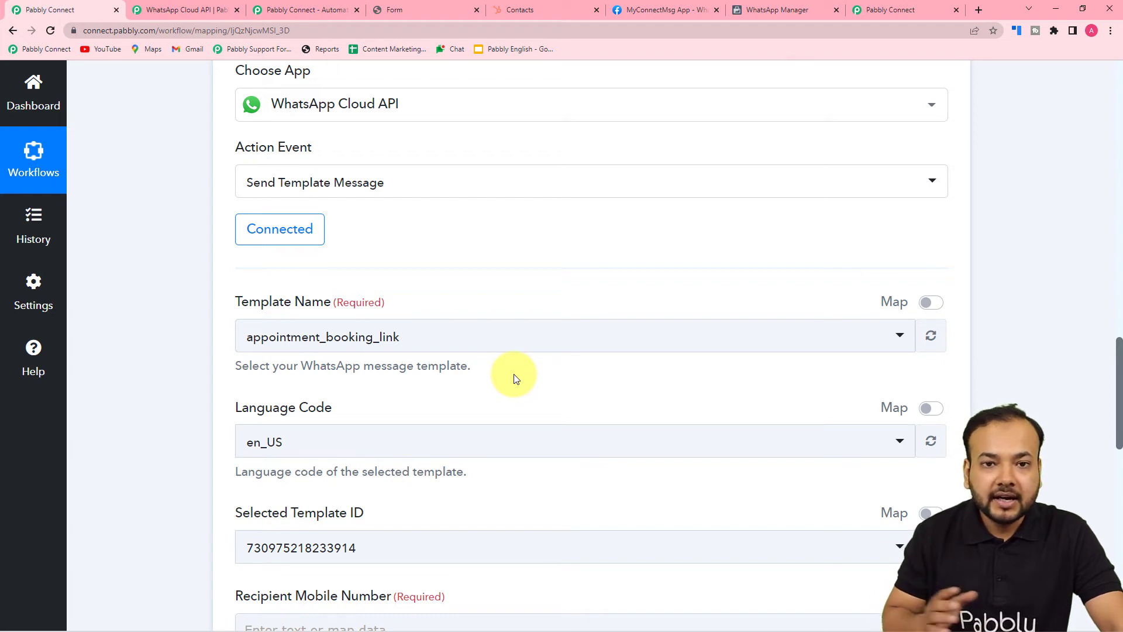
{"action": "scroll", "coordinate": [514, 373], "scroll_direction": "down", "scroll_amount": 3}
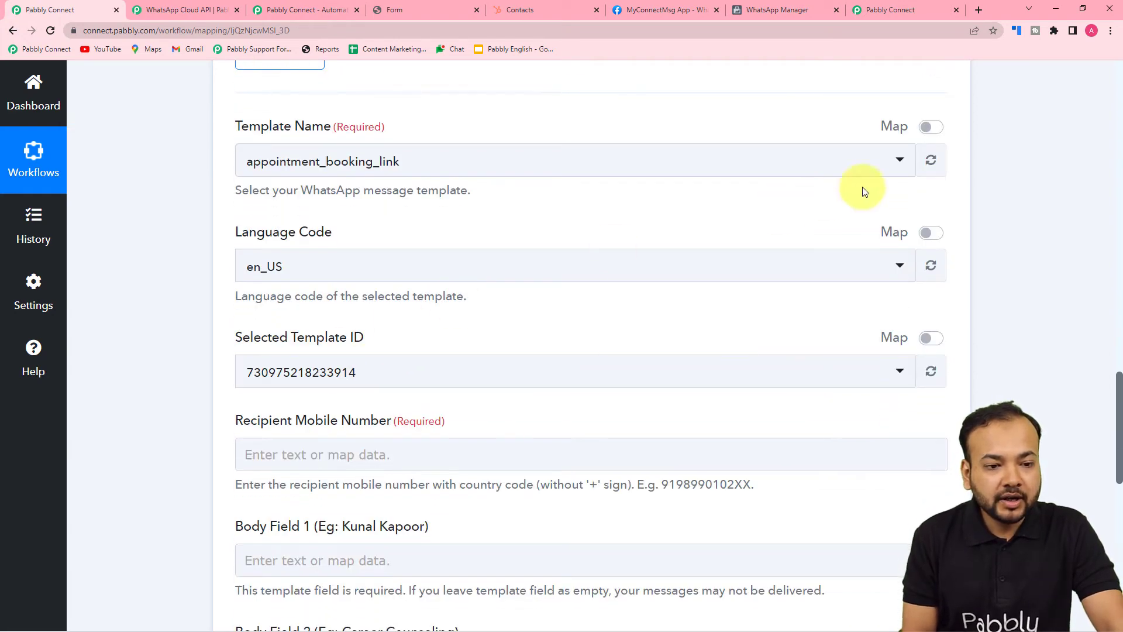
{"action": "left_click", "coordinate": [787, 12]}
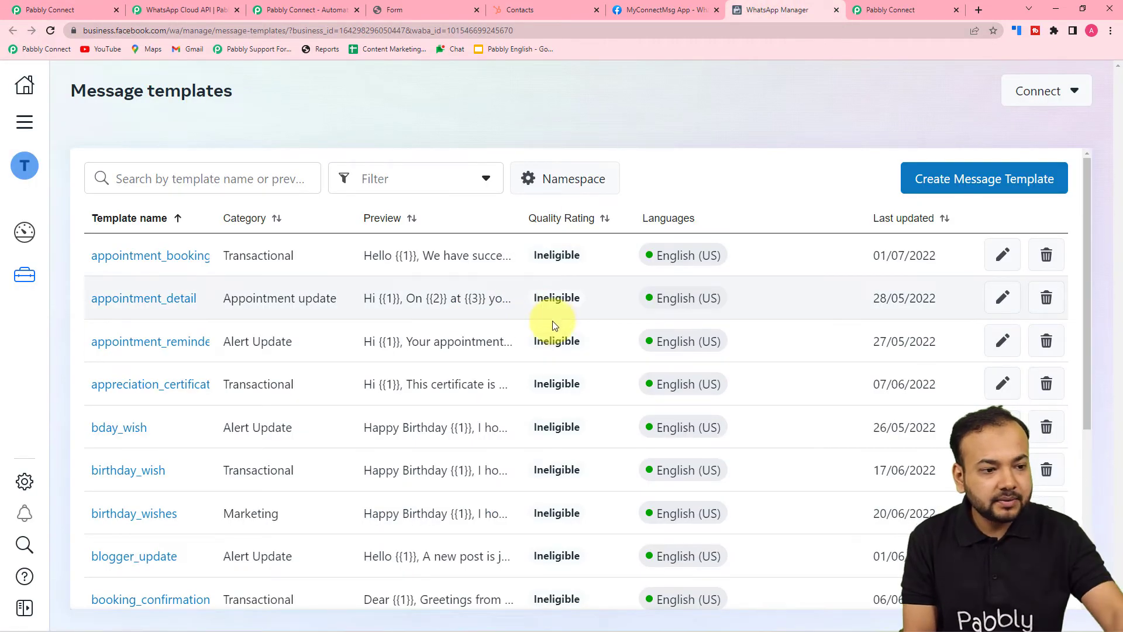
Scroll through the reply_to_lead body to check {{1}} as lead name and {{2}} as team name
{"action": "scroll", "coordinate": [552, 313], "scroll_direction": "down", "scroll_amount": 8}
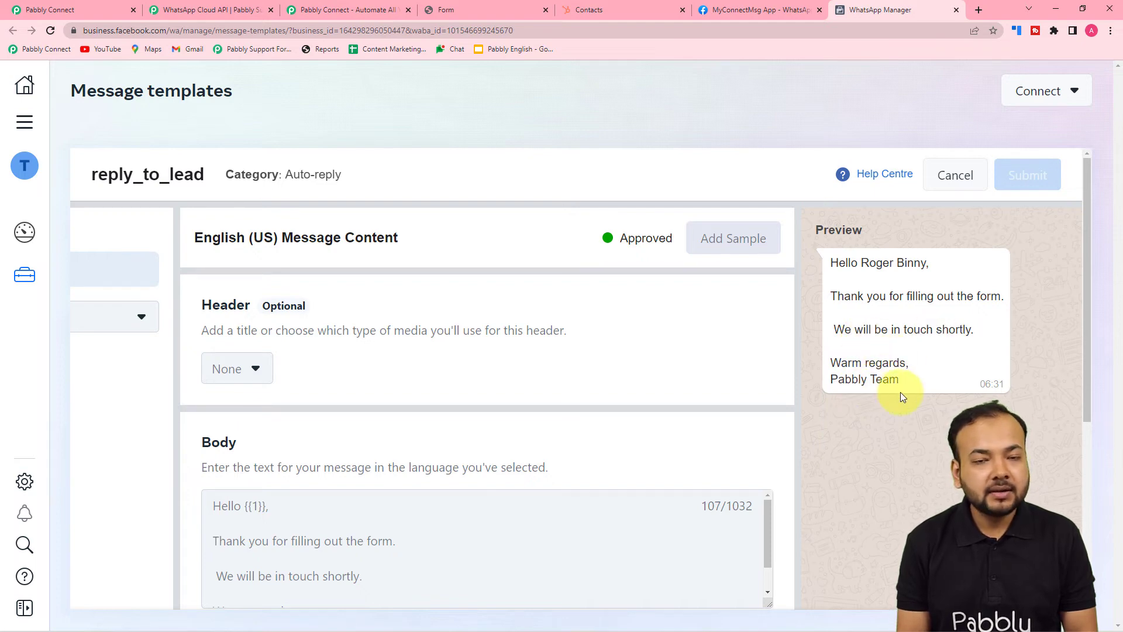
{"action": "scroll", "coordinate": [871, 443], "scroll_direction": "down", "scroll_amount": 1}
{"action": "scroll", "coordinate": [870, 444], "scroll_direction": "down", "scroll_amount": 2}
{"action": "scroll", "coordinate": [870, 443], "scroll_direction": "up", "scroll_amount": 3}
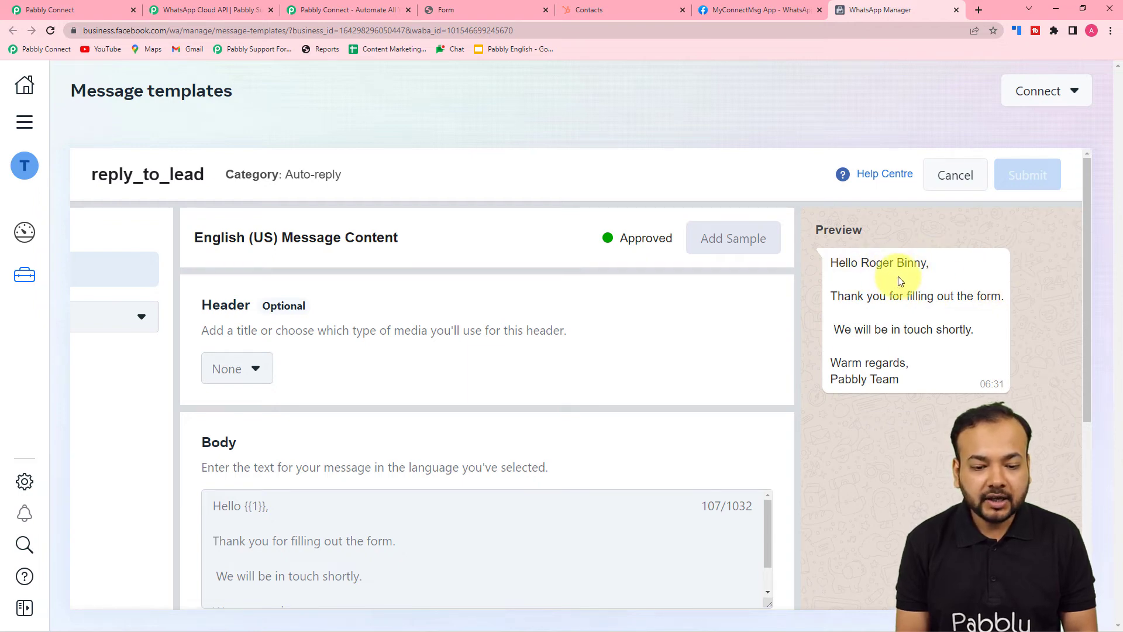
{"action": "scroll", "coordinate": [890, 300], "scroll_direction": "down", "scroll_amount": 2}
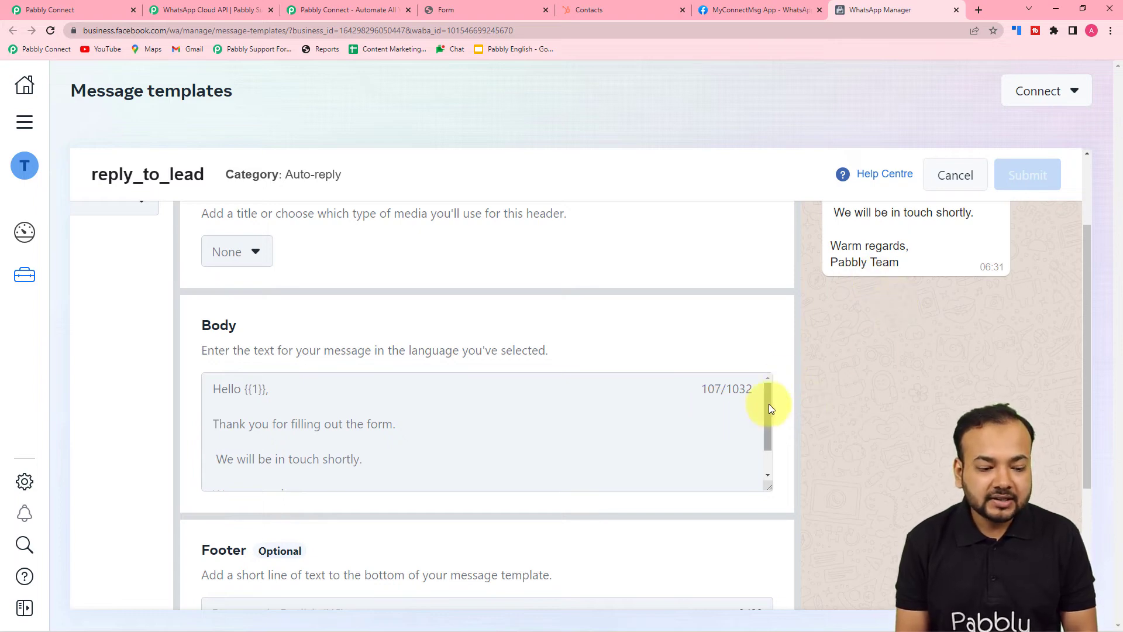
{"action": "scroll", "coordinate": [328, 415], "scroll_direction": "down", "scroll_amount": 1}
{"action": "scroll", "coordinate": [234, 417], "scroll_direction": "up", "scroll_amount": 1}
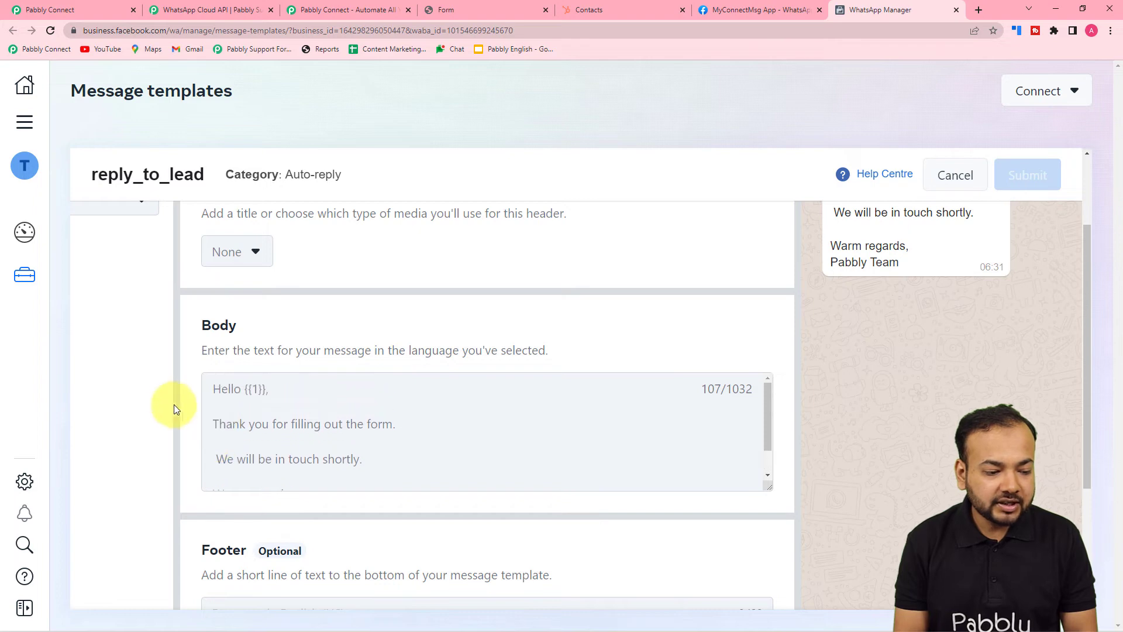
{"action": "scroll", "coordinate": [176, 407], "scroll_direction": "down", "scroll_amount": 3}
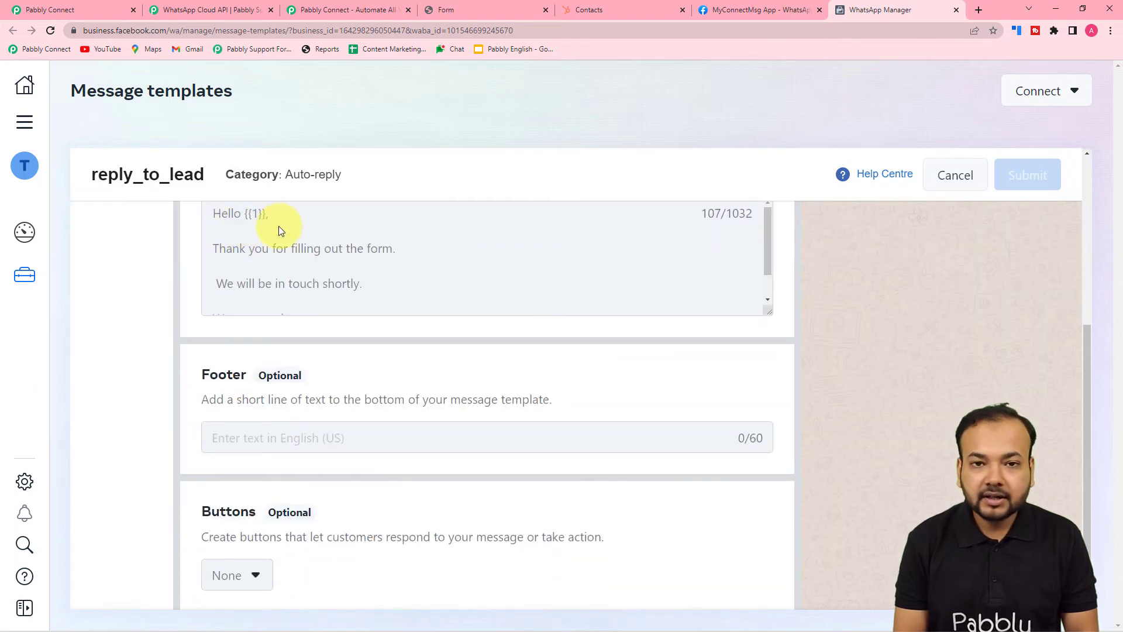
{"action": "scroll", "coordinate": [252, 266], "scroll_direction": "up", "scroll_amount": 1}
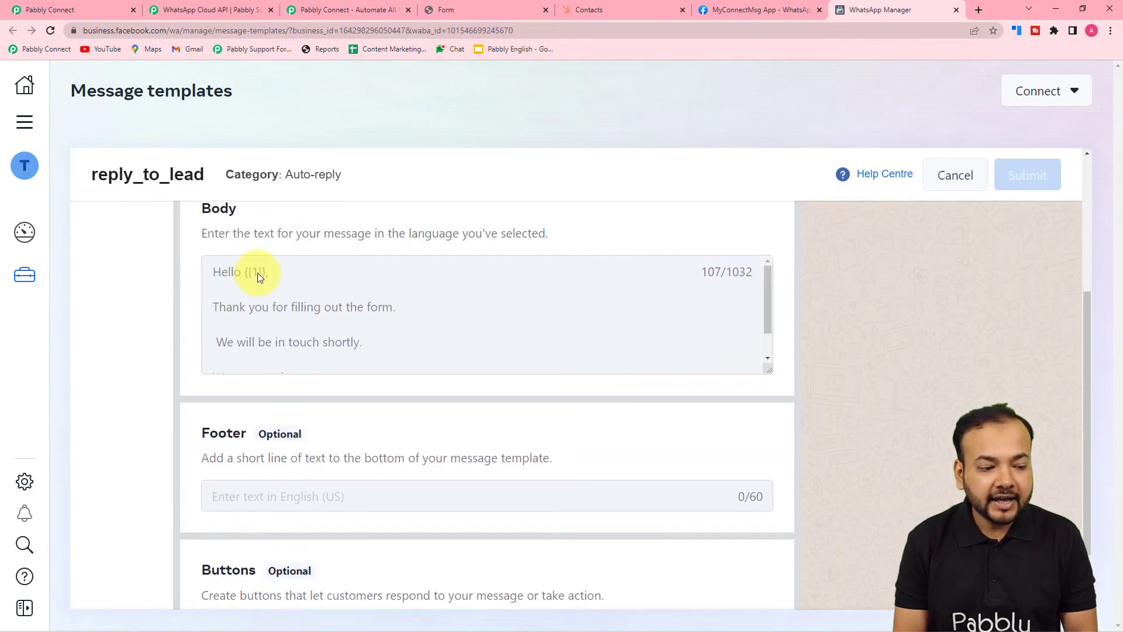
{"action": "scroll", "coordinate": [271, 299], "scroll_direction": "down", "scroll_amount": 1}
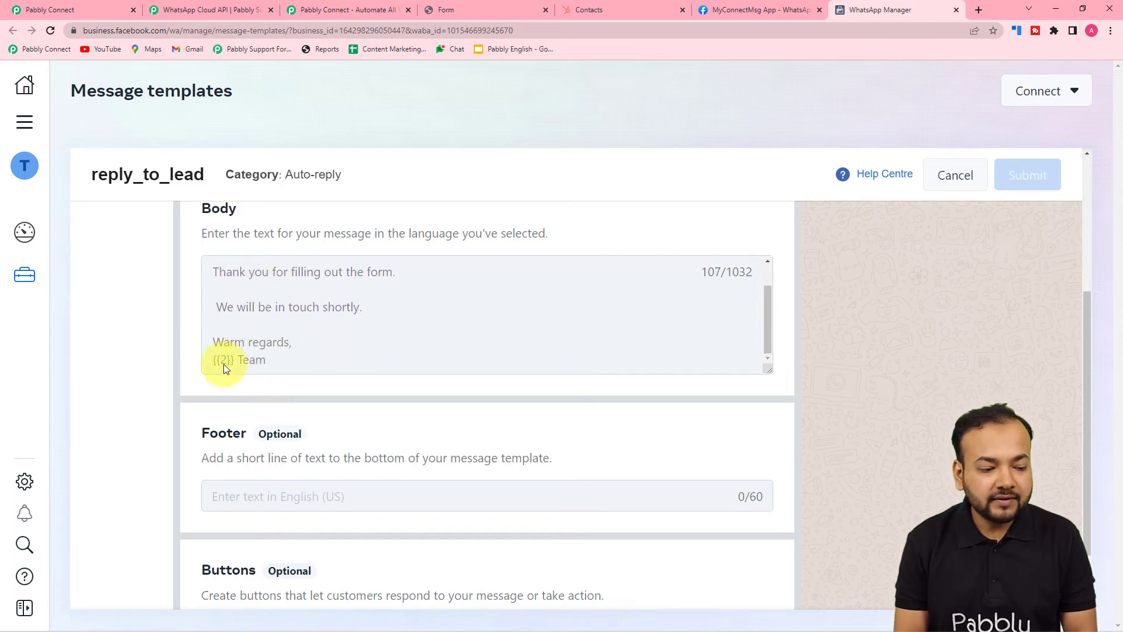
{"action": "scroll", "coordinate": [440, 384], "scroll_direction": "up", "scroll_amount": 2}
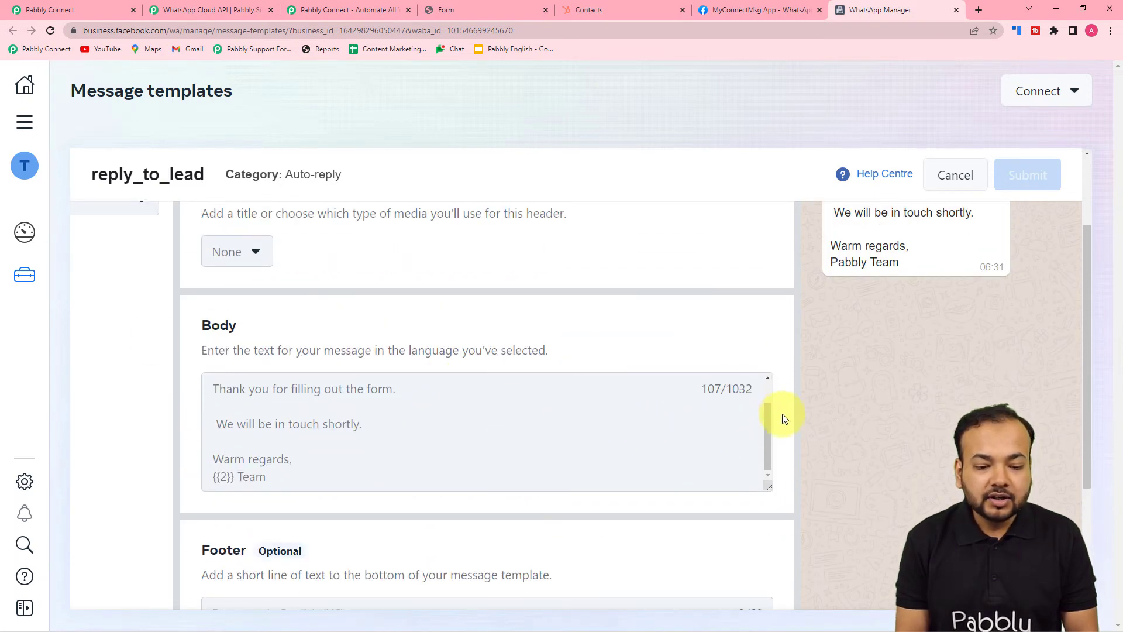
{"action": "scroll", "coordinate": [769, 391], "scroll_direction": "up", "scroll_amount": 1}
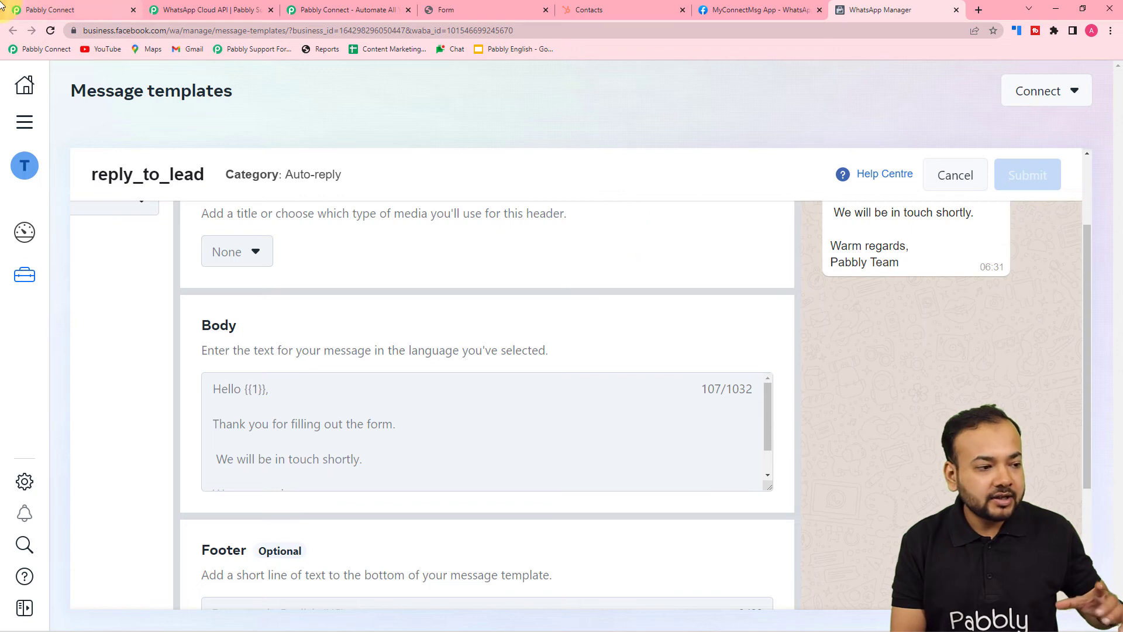
Select reply_to_lead as the WhatsApp Template Name, searching for 'repl'
{"action": "left_click", "coordinate": [72, 10]}
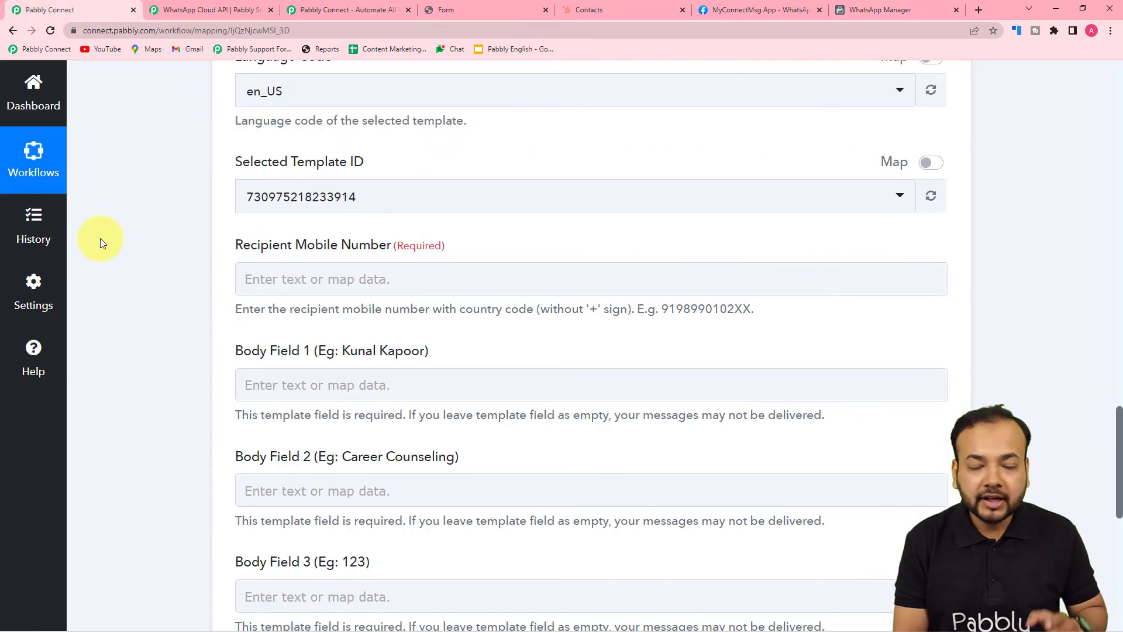
{"action": "scroll", "coordinate": [100, 237], "scroll_direction": "down", "scroll_amount": 2}
{"action": "scroll", "coordinate": [100, 237], "scroll_direction": "up", "scroll_amount": 6}
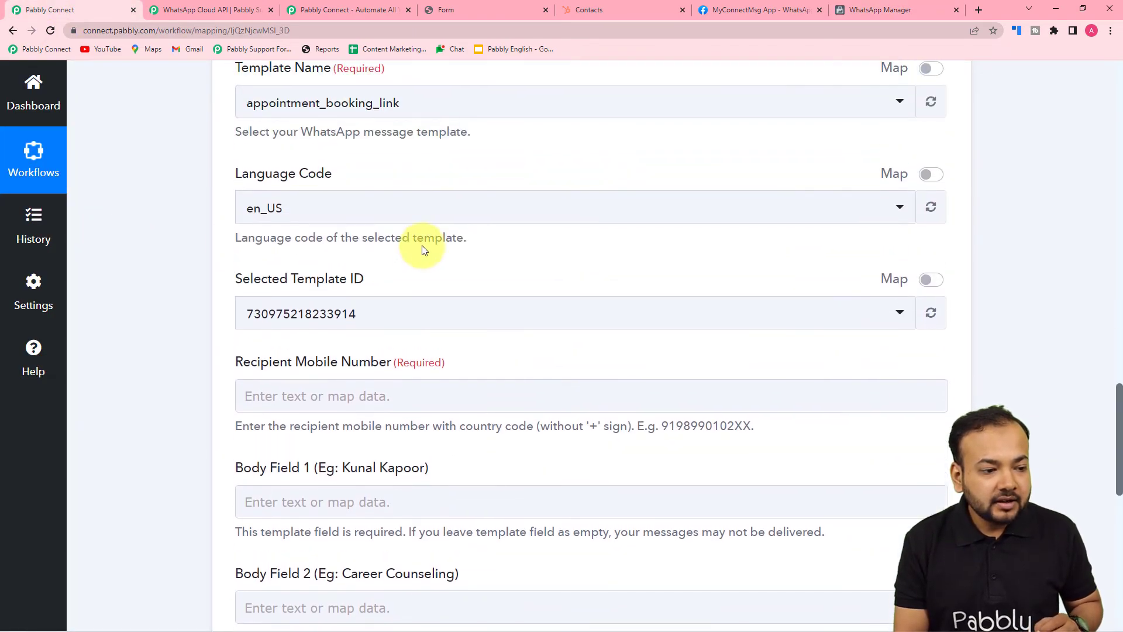
{"action": "left_click", "coordinate": [401, 233]}
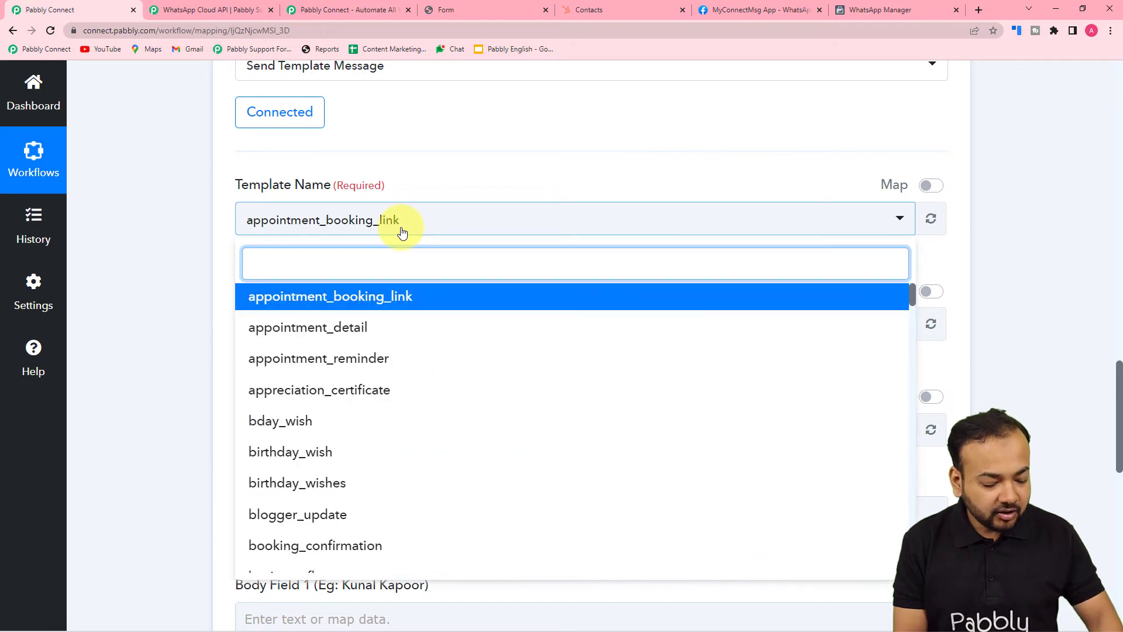
{"action": "left_click", "coordinate": [855, 9]}
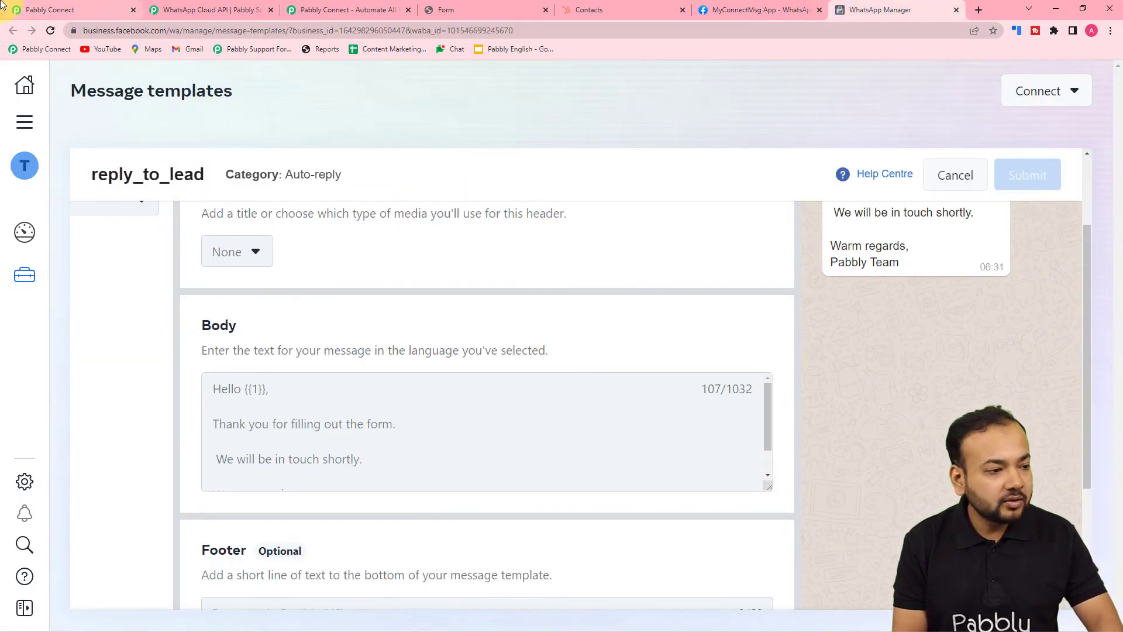
{"action": "left_click", "coordinate": [66, 7]}
{"action": "type", "text": "re"}
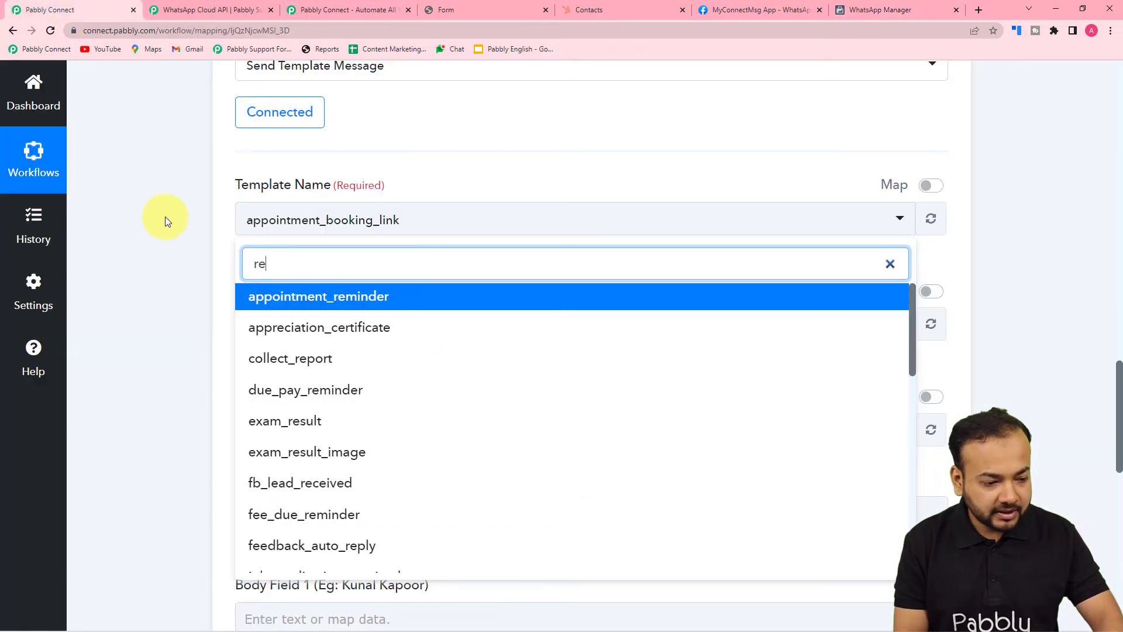
{"action": "type", "text": "pl"}
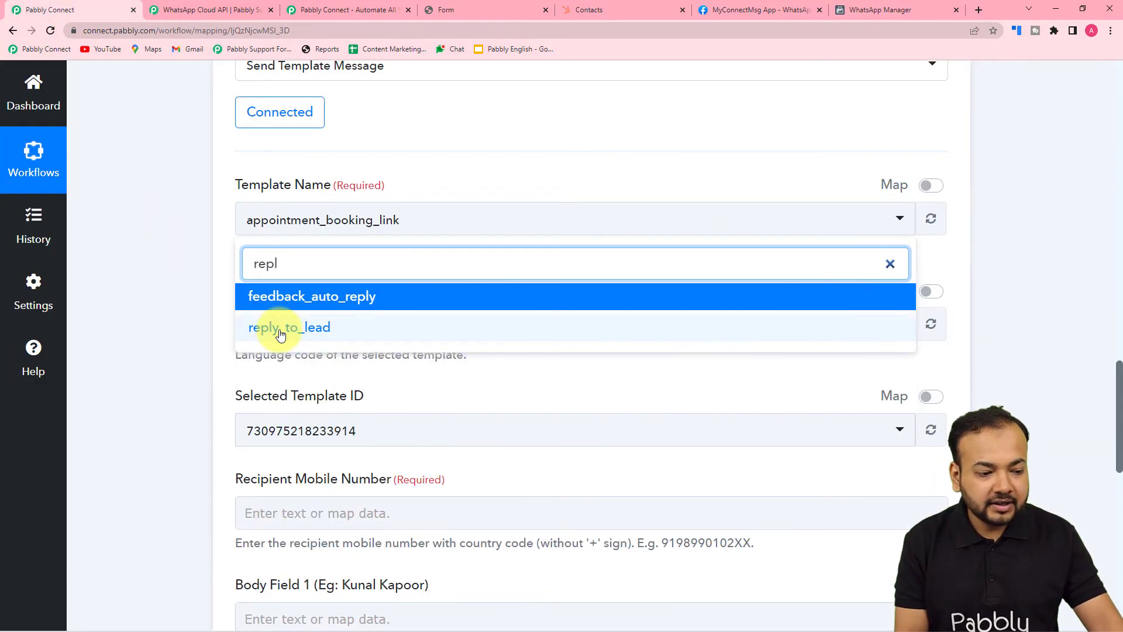
{"action": "left_click", "coordinate": [275, 326]}
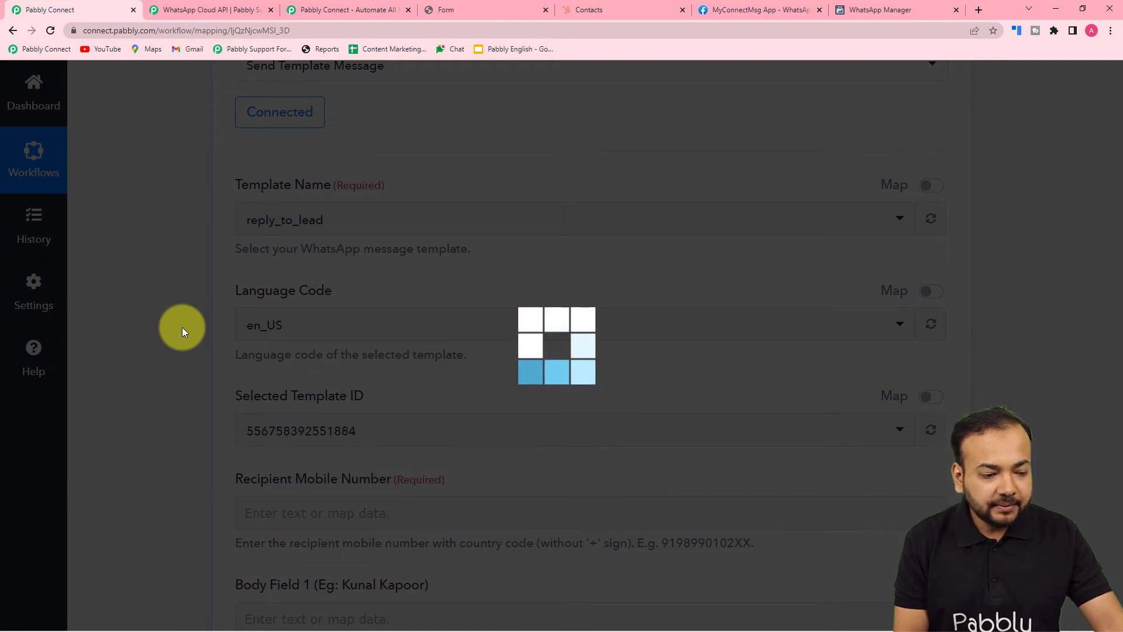
Map HubSpot's Properties Phone into the Recipient Mobile Number field
{"action": "scroll", "coordinate": [183, 332], "scroll_direction": "down", "scroll_amount": 5}
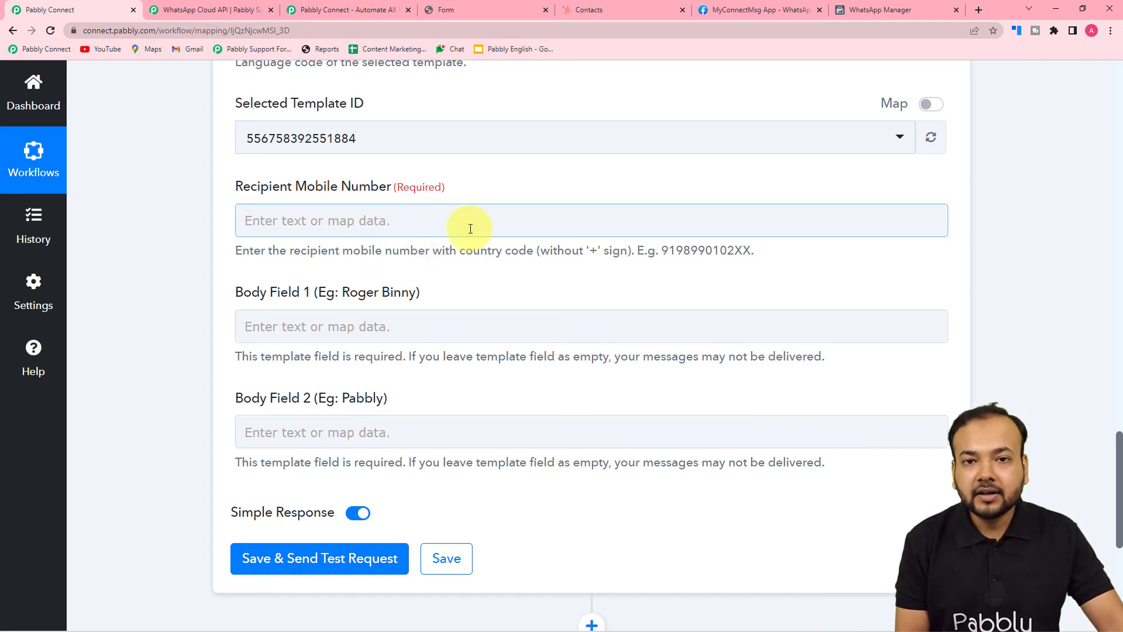
{"action": "scroll", "coordinate": [470, 228], "scroll_direction": "up", "scroll_amount": 10}
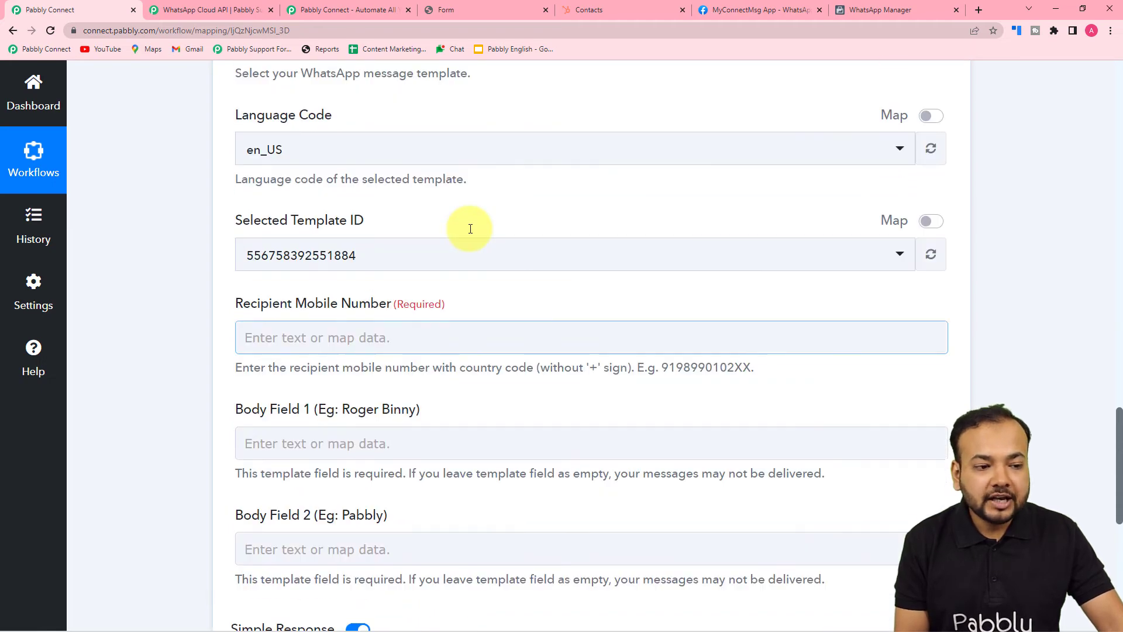
{"action": "scroll", "coordinate": [471, 228], "scroll_direction": "up", "scroll_amount": 8}
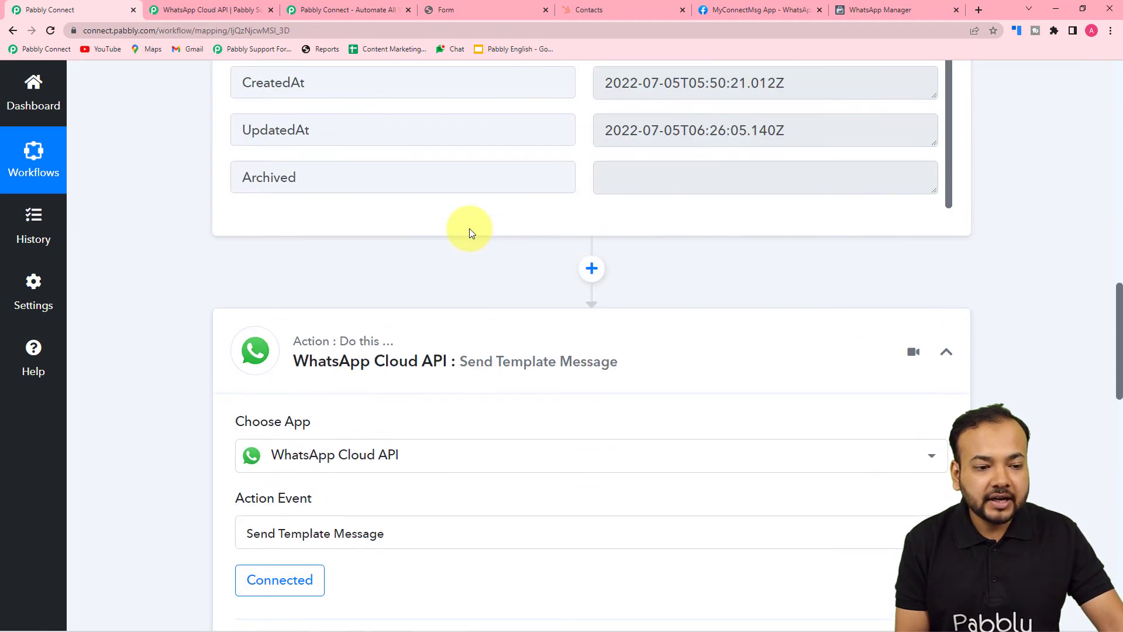
{"action": "scroll", "coordinate": [470, 229], "scroll_direction": "up", "scroll_amount": 2}
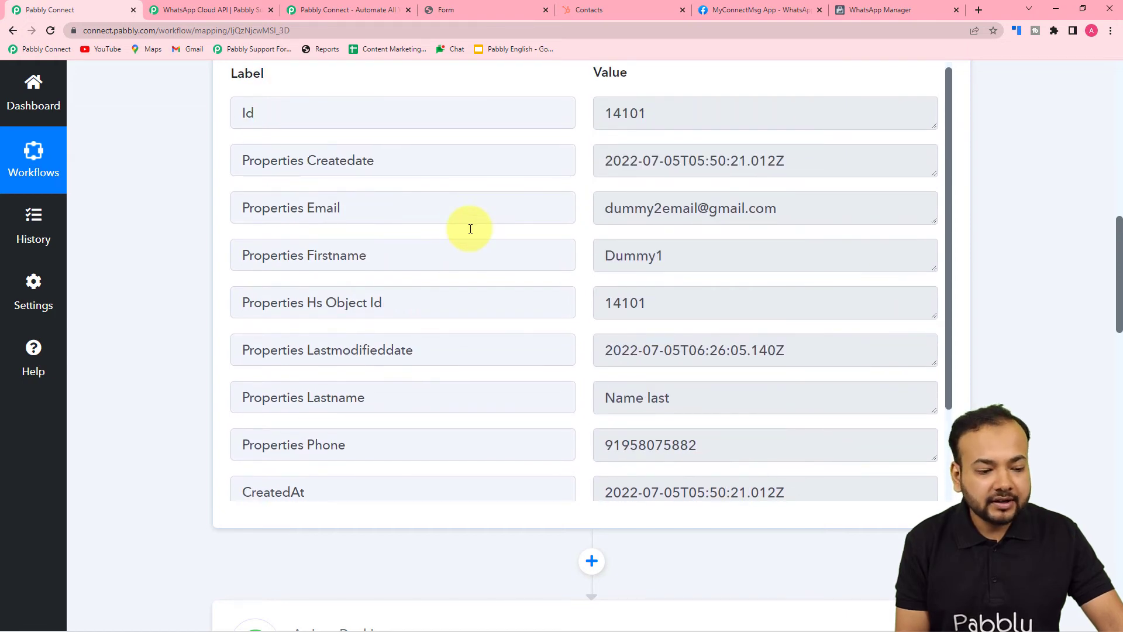
{"action": "scroll", "coordinate": [470, 228], "scroll_direction": "down", "scroll_amount": 4}
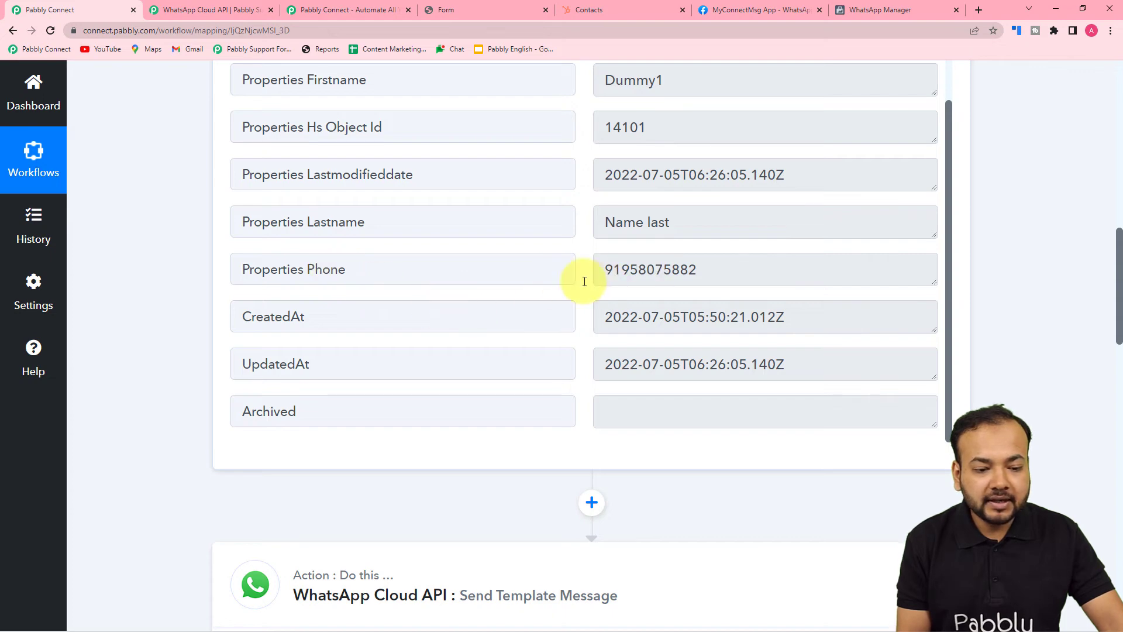
{"action": "scroll", "coordinate": [359, 312], "scroll_direction": "down", "scroll_amount": 6}
{"action": "scroll", "coordinate": [354, 317], "scroll_direction": "down", "scroll_amount": 10}
{"action": "left_click", "coordinate": [360, 219]}
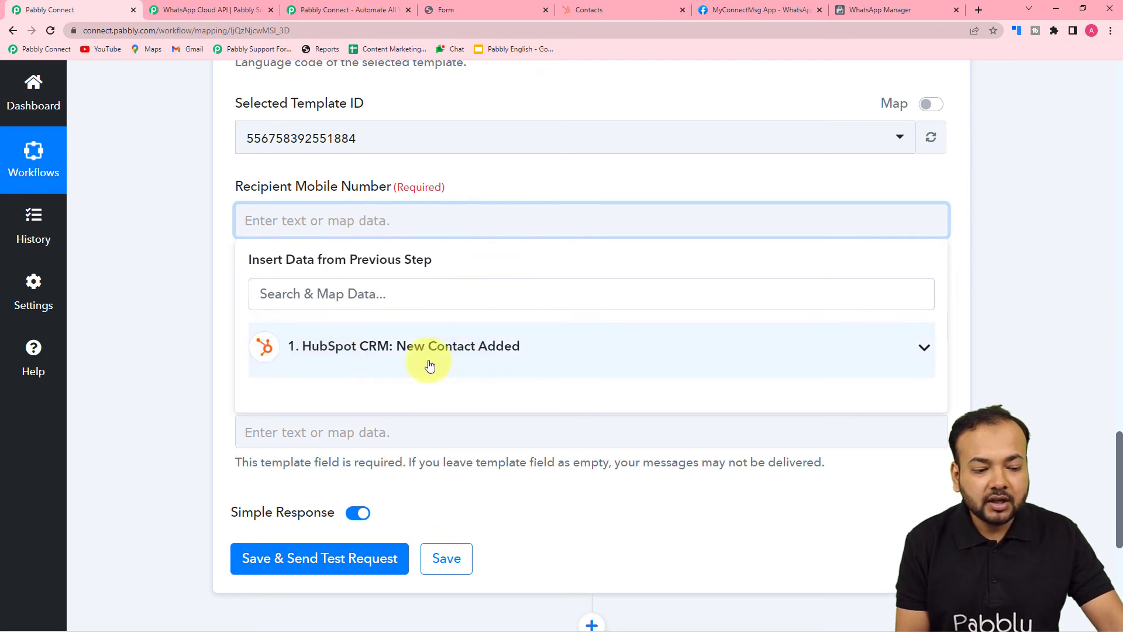
{"action": "left_click", "coordinate": [309, 349]}
{"action": "scroll", "coordinate": [383, 496], "scroll_direction": "down", "scroll_amount": 3}
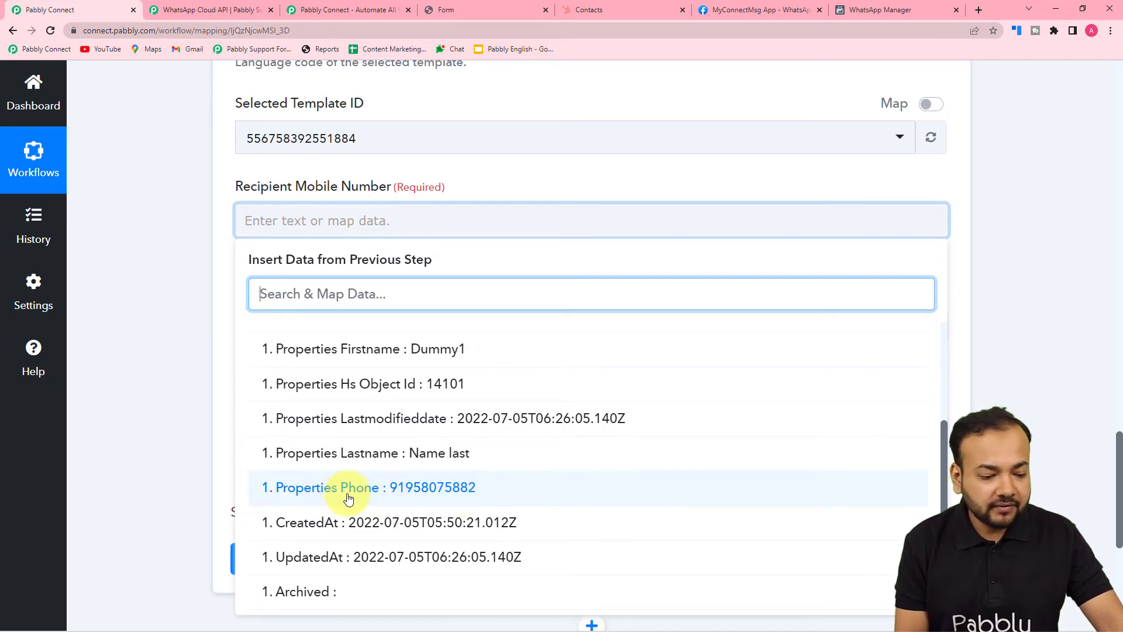
{"action": "left_click", "coordinate": [328, 494]}
{"action": "left_click", "coordinate": [163, 311]}
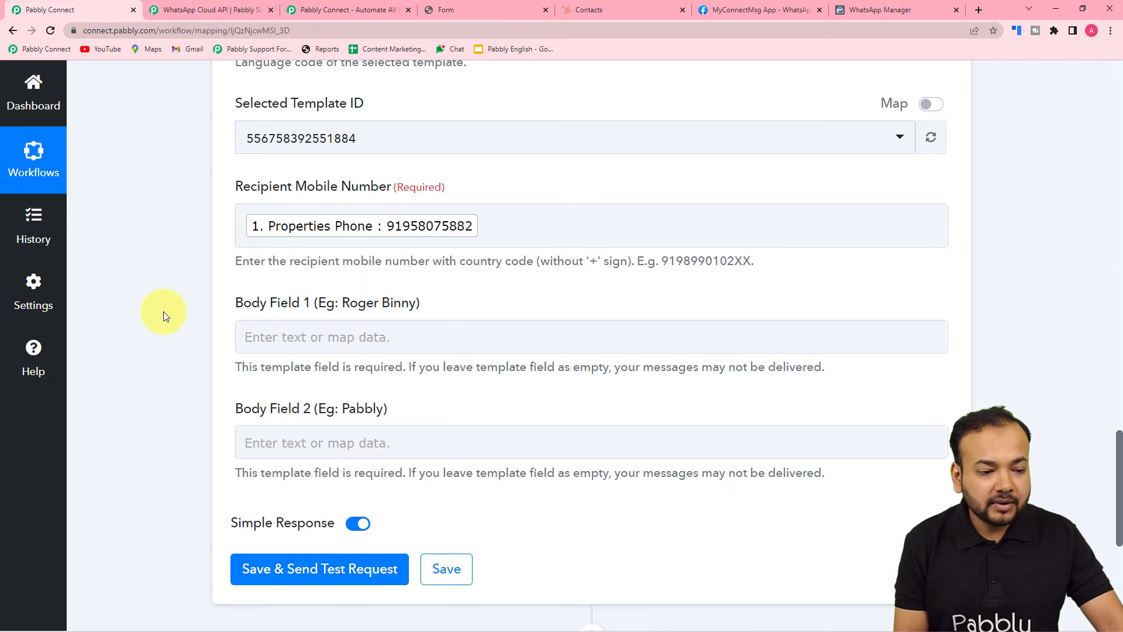
{"action": "scroll", "coordinate": [163, 314], "scroll_direction": "down", "scroll_amount": 2}
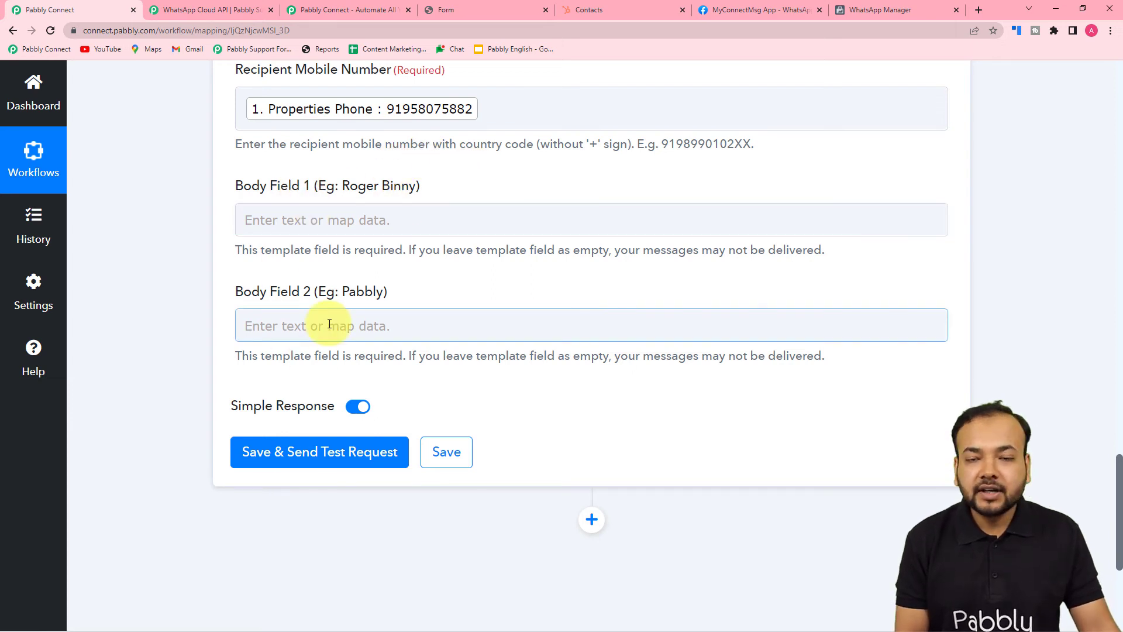
Fill Body Field 1 with the HubSpot contact's Properties Firstname and Properties Lastname
{"action": "left_click", "coordinate": [893, 9]}
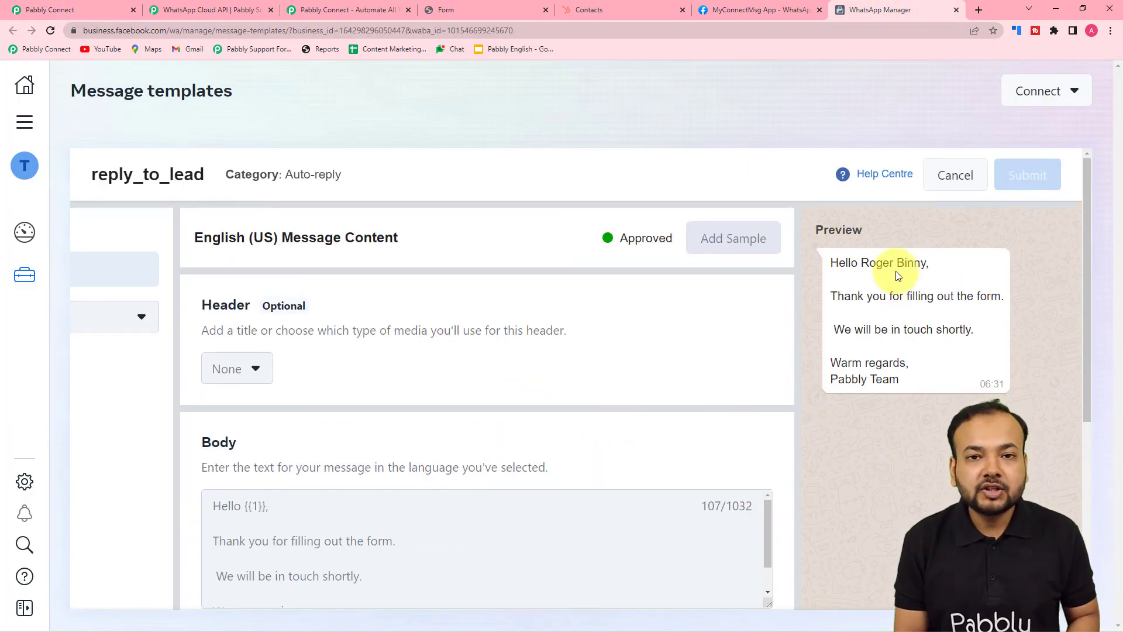
{"action": "left_click", "coordinate": [88, 9]}
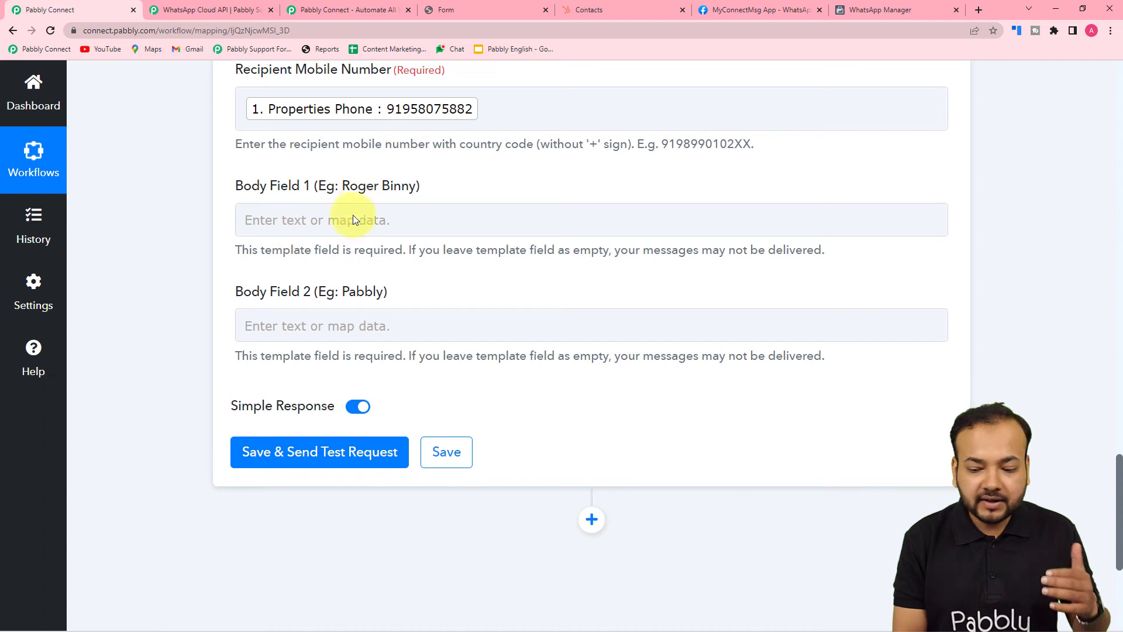
{"action": "left_click", "coordinate": [240, 207]}
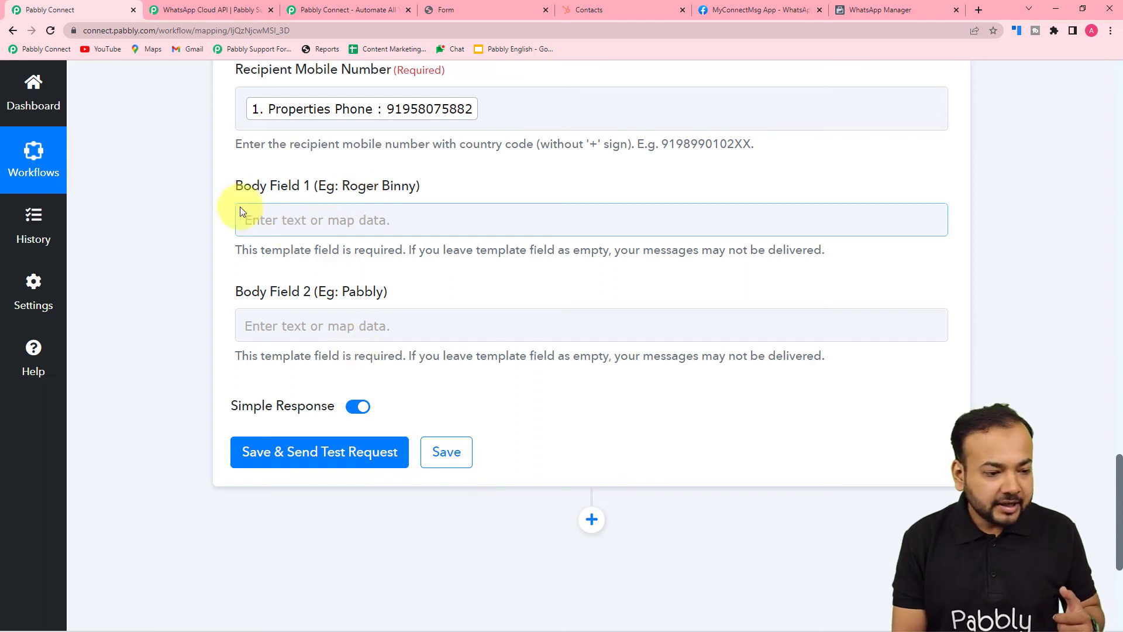
{"action": "left_click", "coordinate": [325, 221]}
{"action": "left_click", "coordinate": [323, 351]}
{"action": "scroll", "coordinate": [389, 504], "scroll_direction": "down", "scroll_amount": 3}
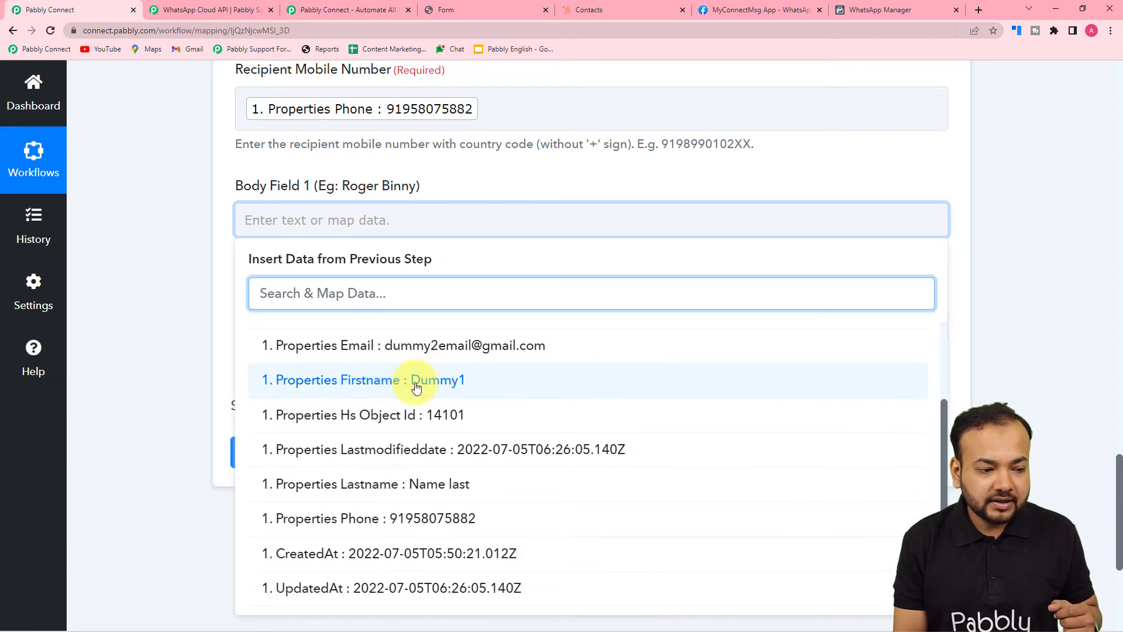
{"action": "left_click", "coordinate": [413, 388]}
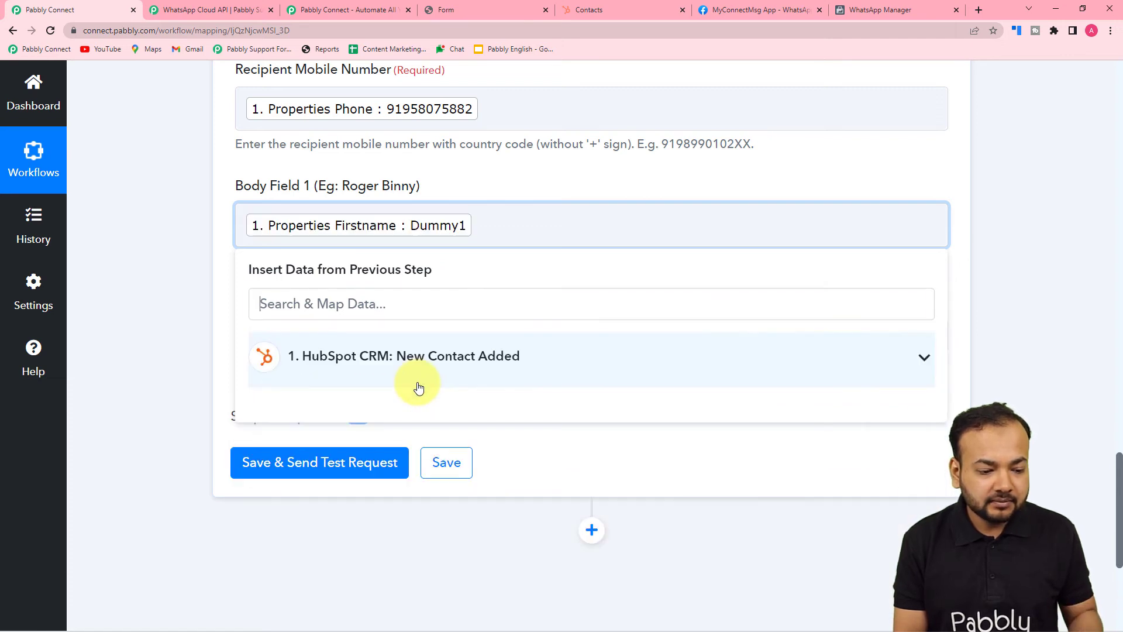
{"action": "left_click", "coordinate": [448, 371]}
{"action": "scroll", "coordinate": [402, 538], "scroll_direction": "down", "scroll_amount": 3}
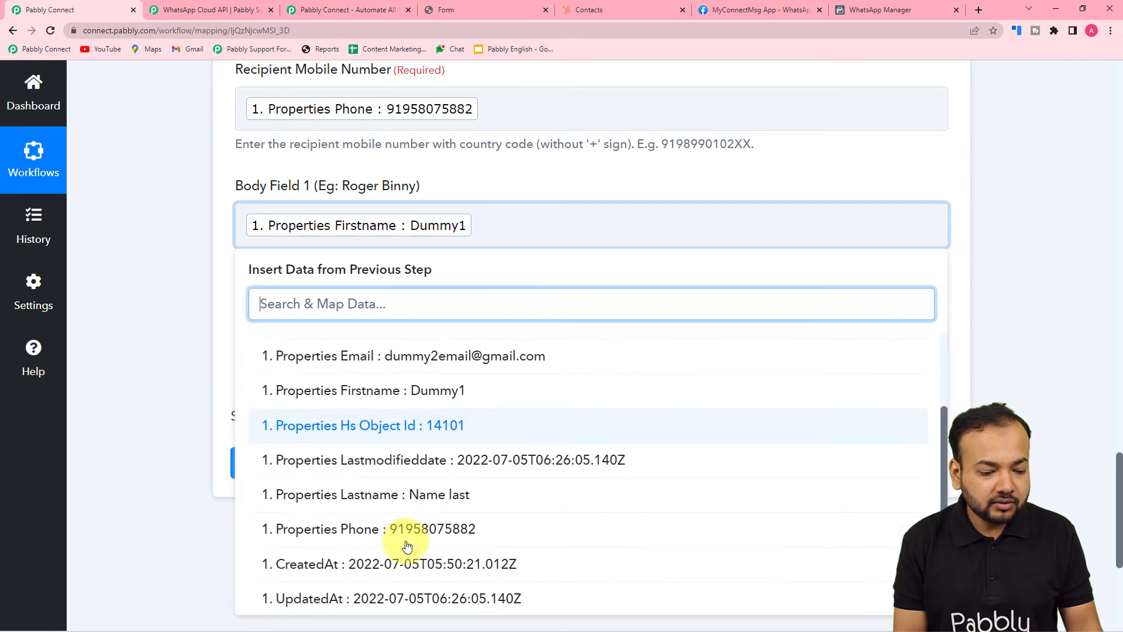
{"action": "left_click", "coordinate": [408, 509]}
{"action": "left_click", "coordinate": [173, 356]}
{"action": "scroll", "coordinate": [233, 333], "scroll_direction": "down", "scroll_amount": 2}
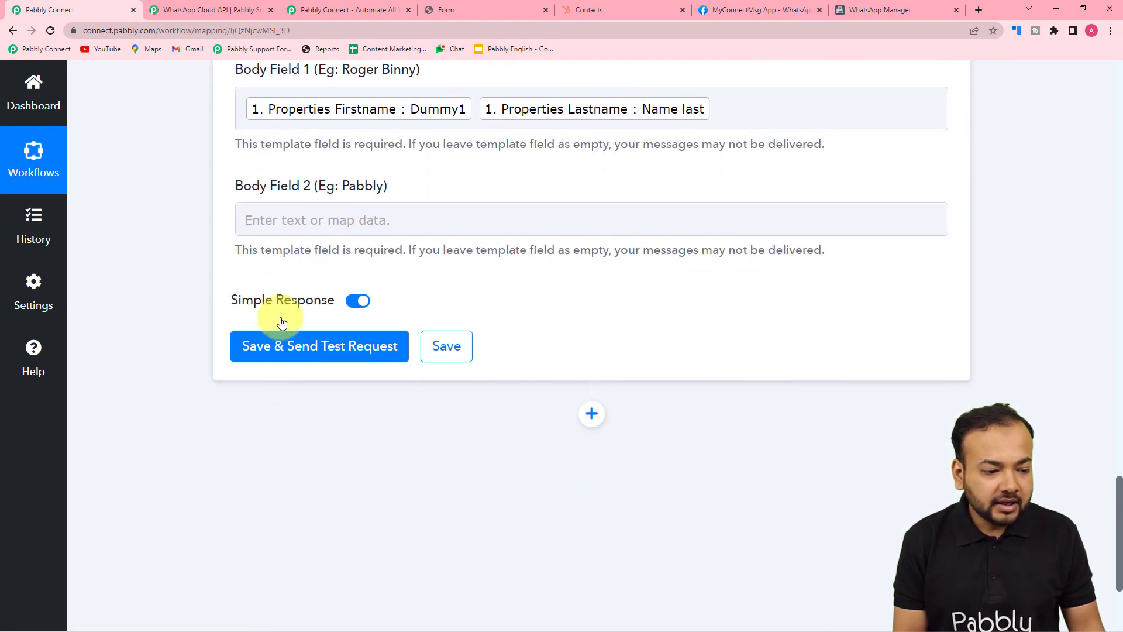
Enter 'Pabbly' as the team name in Body Field 2
{"action": "left_click", "coordinate": [292, 217]}
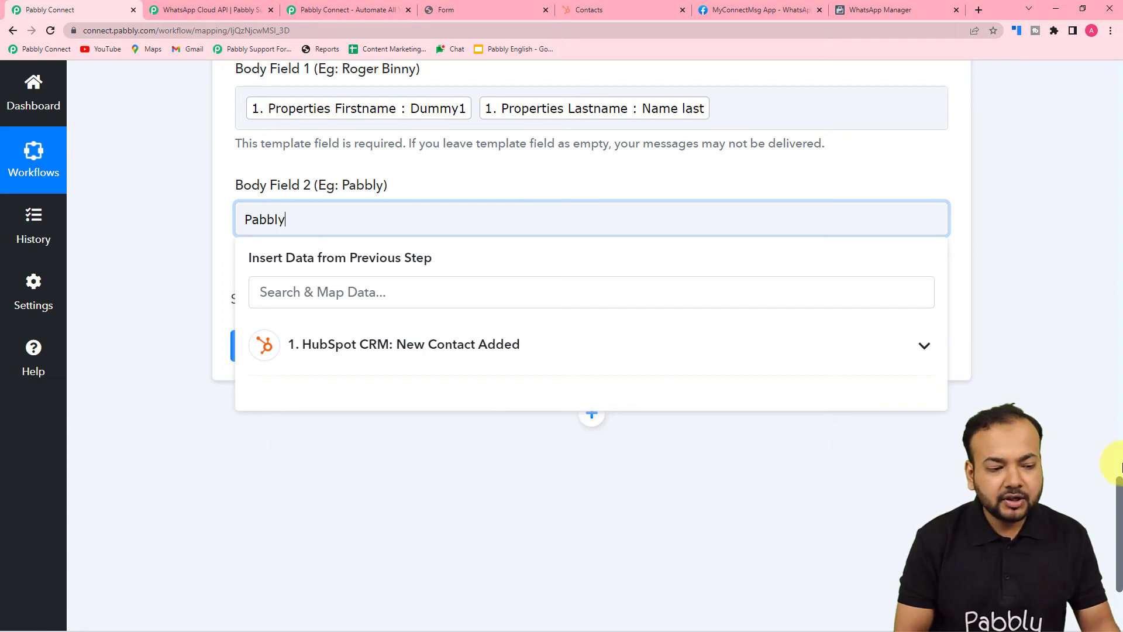
{"action": "left_click", "coordinate": [194, 276]}
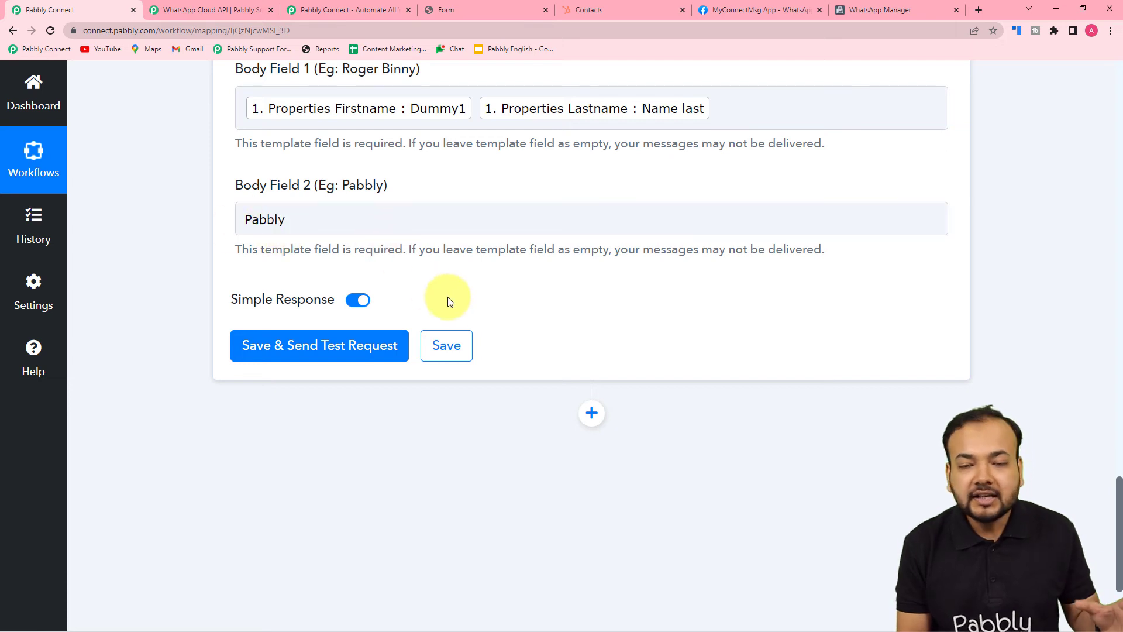
{"action": "scroll", "coordinate": [410, 258], "scroll_direction": "up", "scroll_amount": 3}
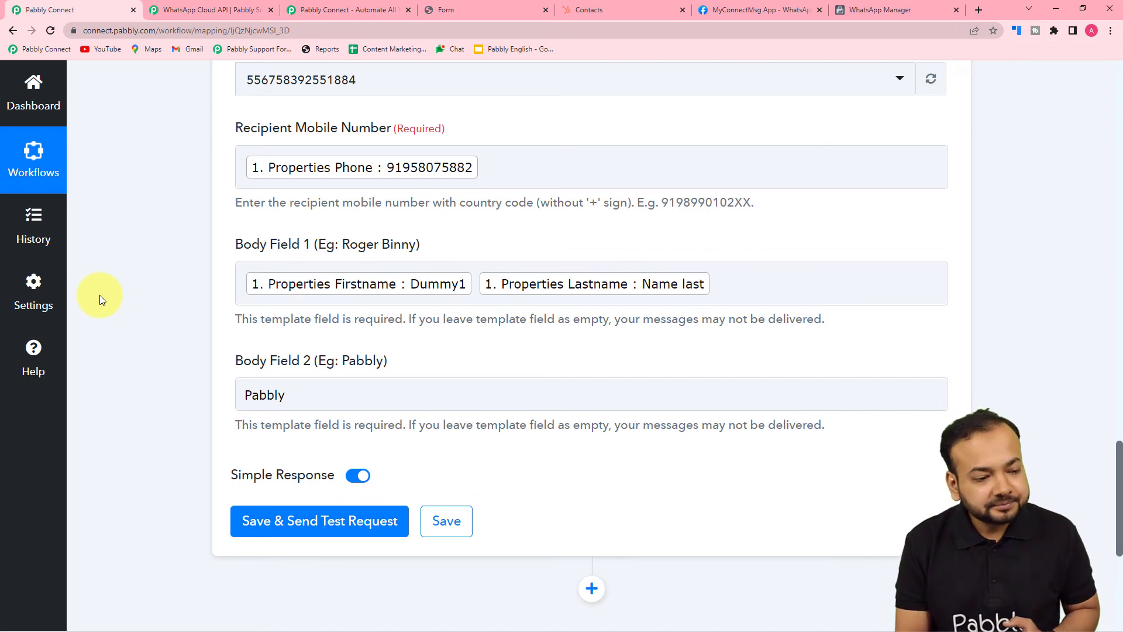
Save the WhatsApp step and send a test template message to the mapped number
{"action": "scroll", "coordinate": [100, 295], "scroll_direction": "down", "scroll_amount": 2}
{"action": "scroll", "coordinate": [99, 295], "scroll_direction": "down", "scroll_amount": 1}
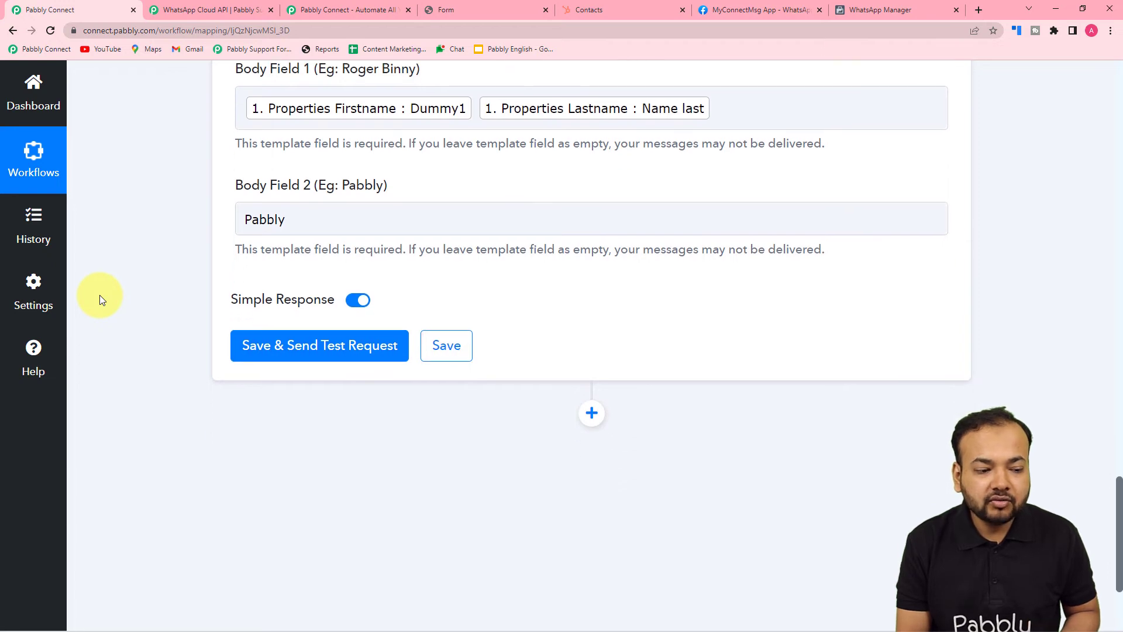
{"action": "scroll", "coordinate": [427, 471], "scroll_direction": "up", "scroll_amount": 1}
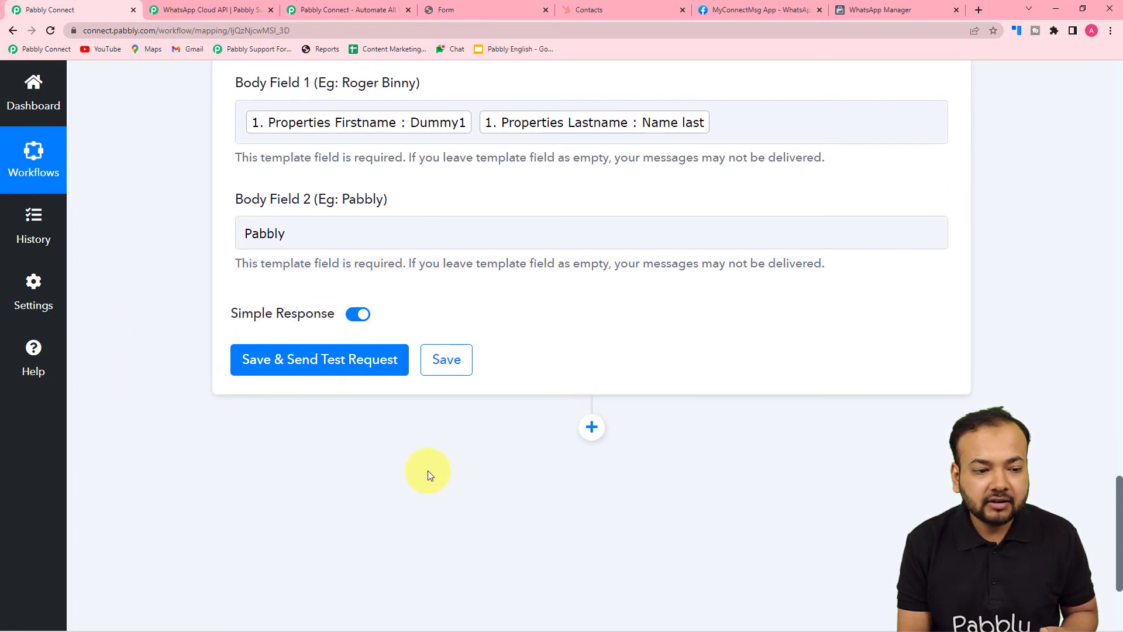
{"action": "scroll", "coordinate": [427, 475], "scroll_direction": "up", "scroll_amount": 3}
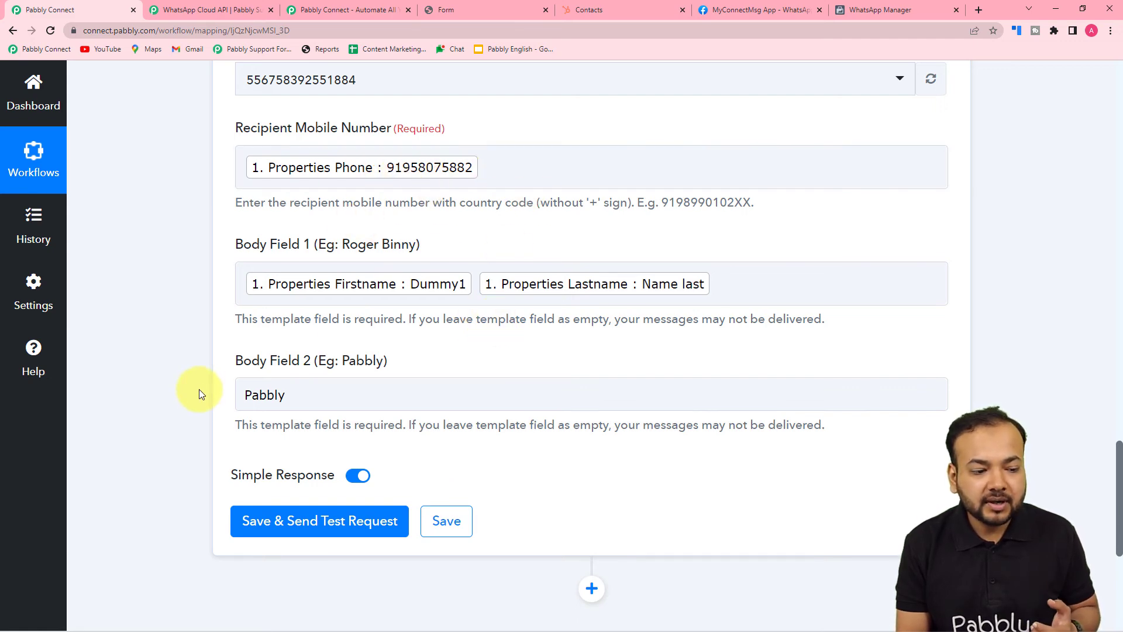
{"action": "scroll", "coordinate": [202, 398], "scroll_direction": "down", "scroll_amount": 3}
{"action": "left_click", "coordinate": [286, 354]}
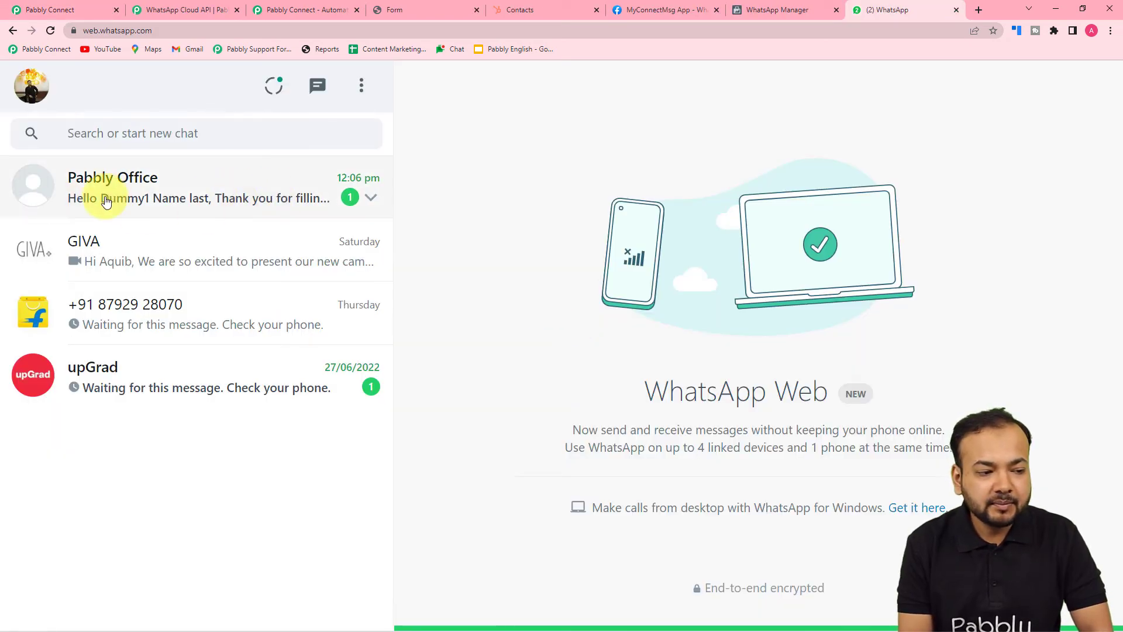
Confirm the test greeting in the Pabbly Office WhatsApp chat, then go to the HubSpot form tab
{"action": "left_click", "coordinate": [158, 271]}
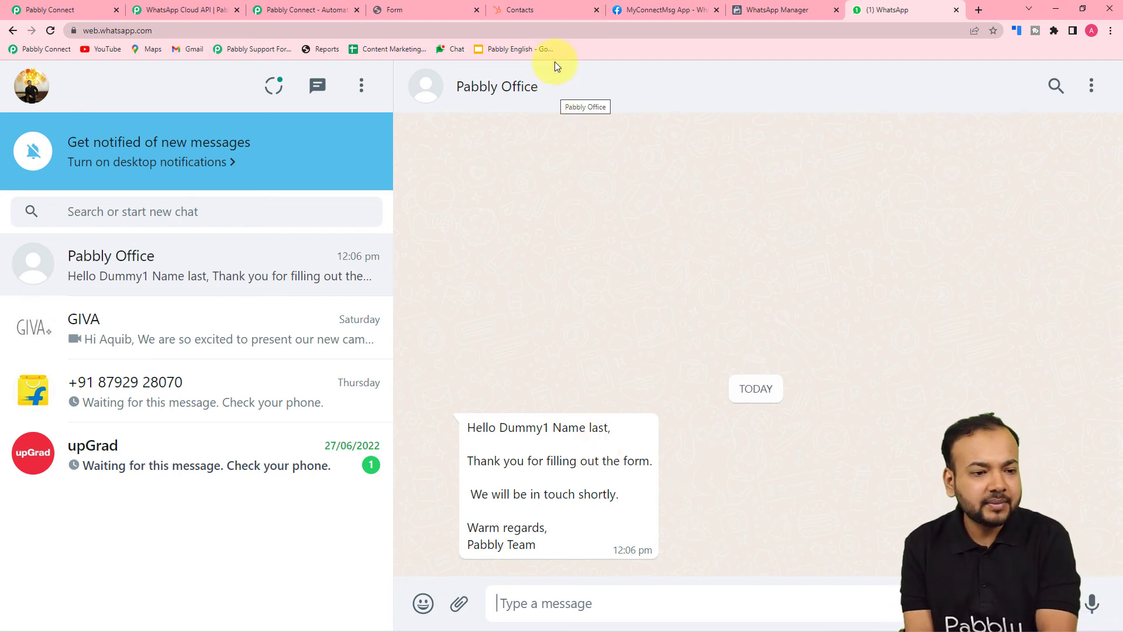
{"action": "left_click", "coordinate": [391, 10]}
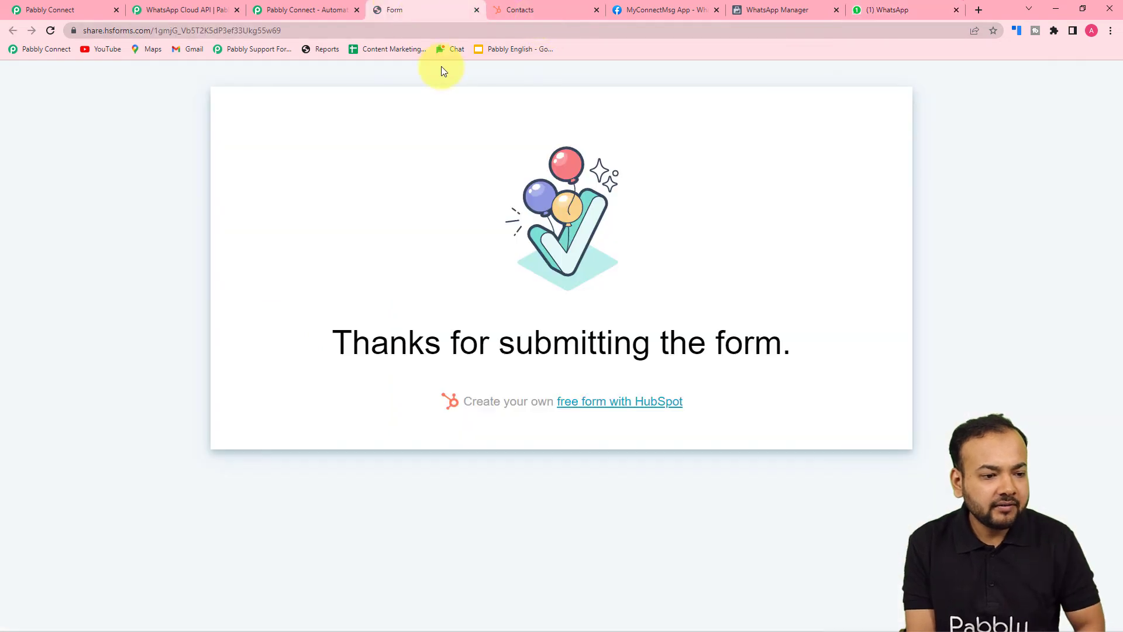
Reload the HubSpot form page so it can be filled in again
{"action": "left_click", "coordinate": [455, 31]}
{"action": "key", "text": "BackSpace"}
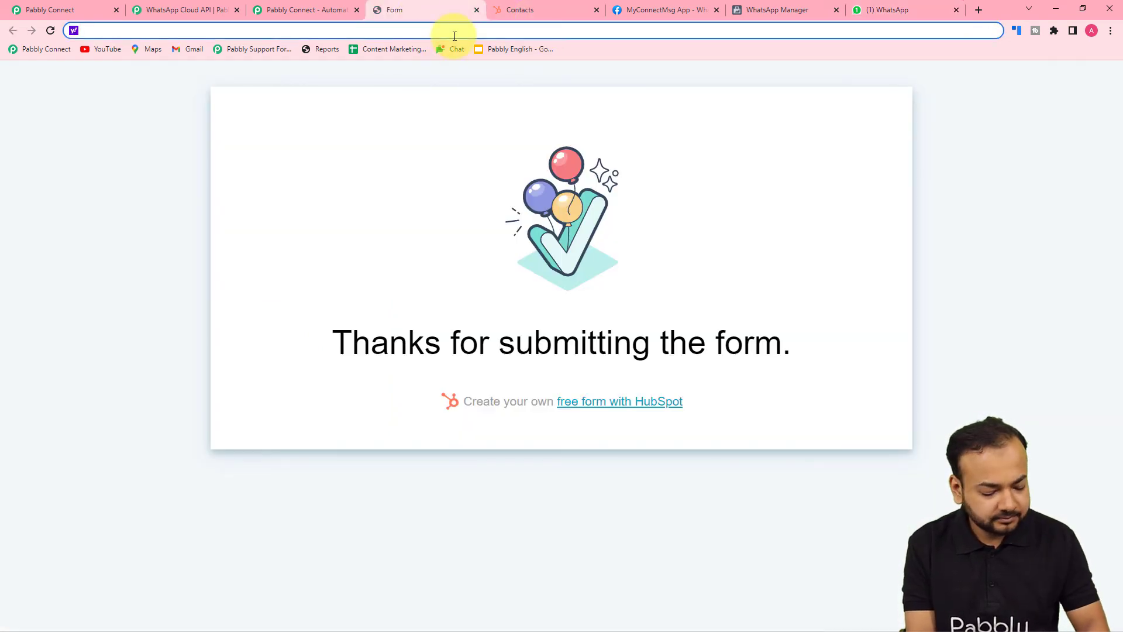
{"action": "key", "text": "ctrl+z"}
{"action": "key", "text": "Return"}
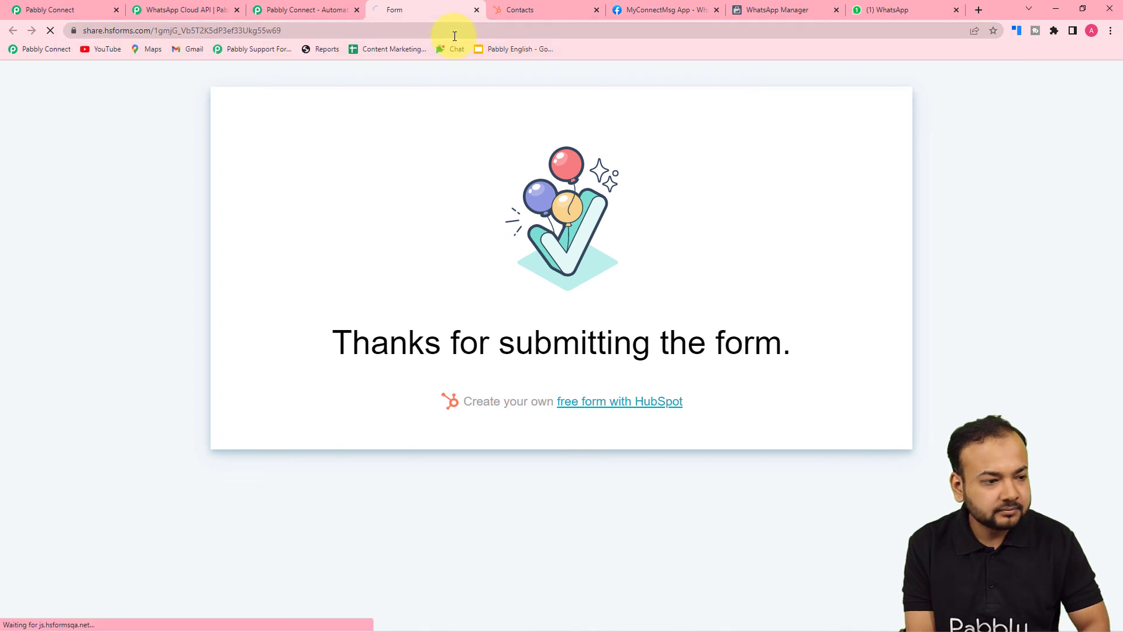
Change the Email field to a different Gmail address
{"action": "left_click", "coordinate": [436, 169]}
{"action": "key", "text": "BackSpace"}
{"action": "key", "text": "BackSpace"}
{"action": "key", "text": "BackSpace"}
{"action": "key", "text": "BackSpace"}
{"action": "key", "text": "BackSpace"}
{"action": "key", "text": "BackSpace"}
{"action": "key", "text": "BackSpace"}
{"action": "key", "text": "BackSpace"}
{"action": "key", "text": "BackSpace"}
{"action": "key", "text": "BackSpace"}
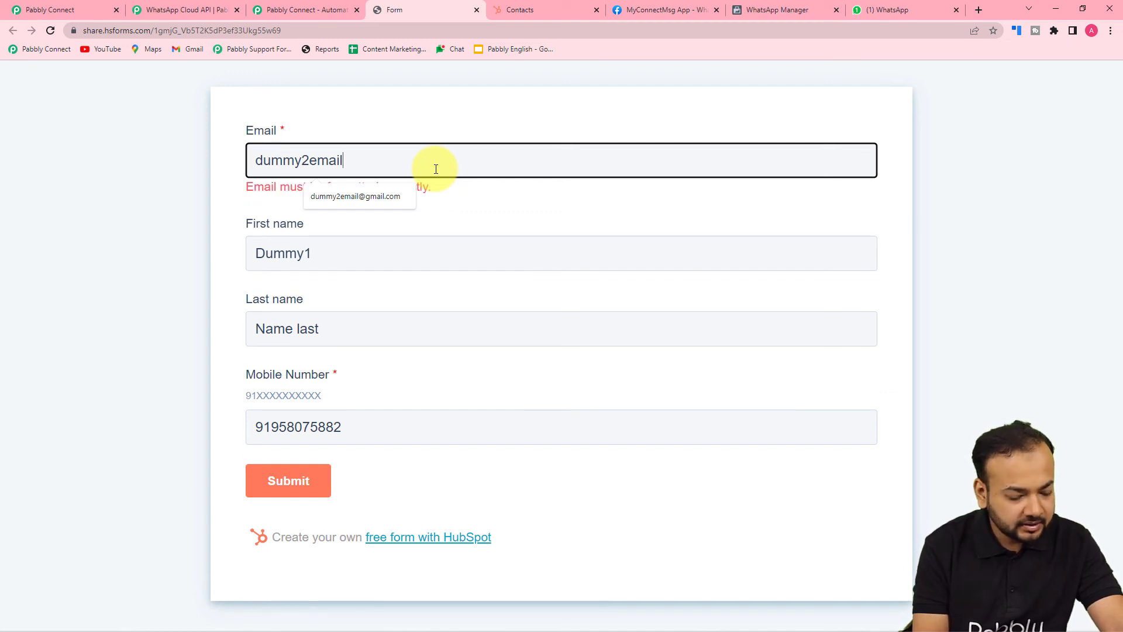
{"action": "type", "text": "1@gmail.cp"}
{"action": "key", "text": "BackSpace"}
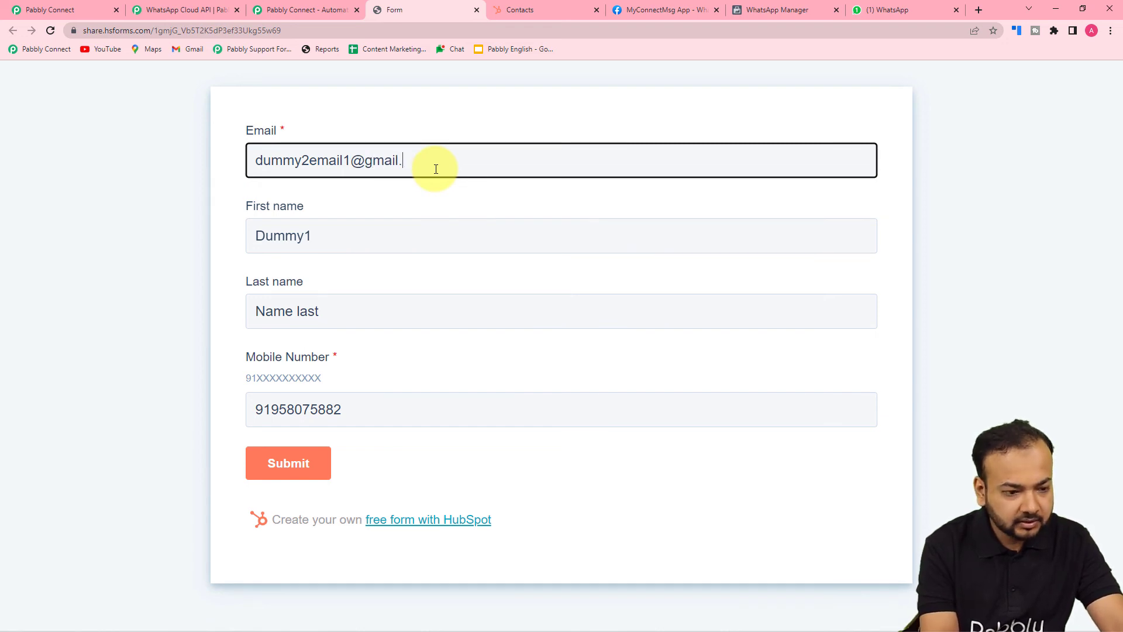
{"action": "type", "text": "com"}
Replace the First name and Last name fields with a new contact's name
{"action": "left_click", "coordinate": [322, 241]}
{"action": "key", "text": "BackSpace"}
{"action": "key", "text": "BackSpace"}
{"action": "key", "text": "BackSpace"}
{"action": "key", "text": "BackSpace"}
{"action": "key", "text": "BackSpace"}
{"action": "key", "text": "BackSpace"}
{"action": "left_click", "coordinate": [326, 319]}
{"action": "key", "text": "BackSpace"}
{"action": "key", "text": "BackSpace"}
{"action": "key", "text": "BackSpace"}
{"action": "key", "text": "BackSpace"}
{"action": "key", "text": "BackSpace"}
{"action": "key", "text": "BackSpace"}
{"action": "key", "text": "BackSpace"}
{"action": "key", "text": "BackSpace"}
{"action": "key", "text": "BackSpace"}
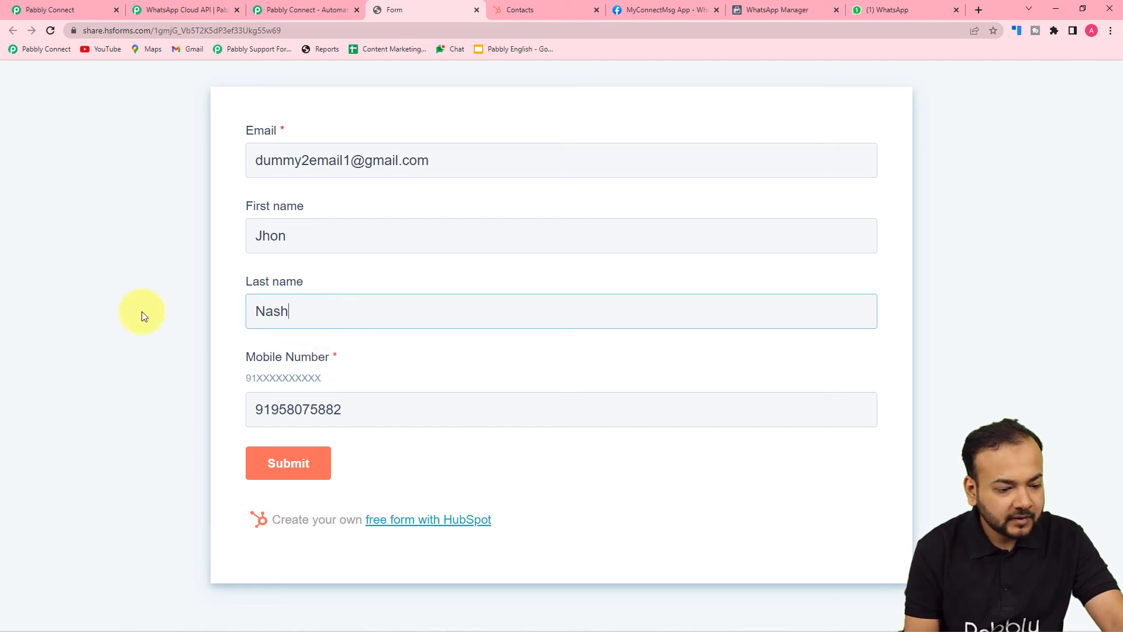
Correct the mobile number, submit the form, and switch to the HubSpot Contacts tab
{"action": "left_click", "coordinate": [293, 413]}
{"action": "type", "text": "9"}
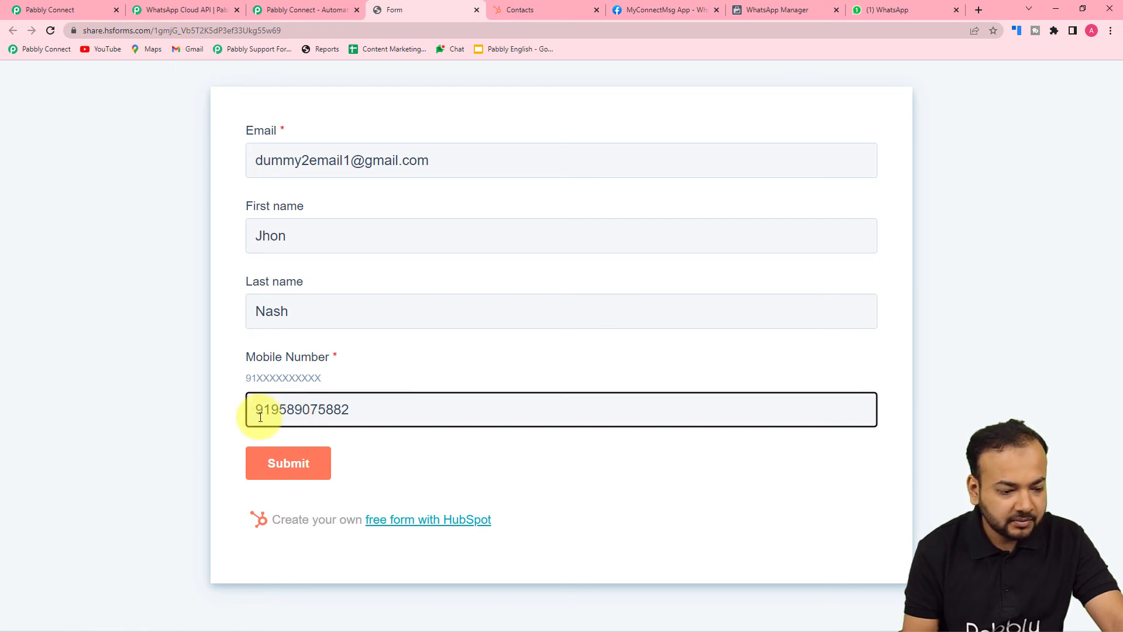
{"action": "left_click", "coordinate": [209, 419]}
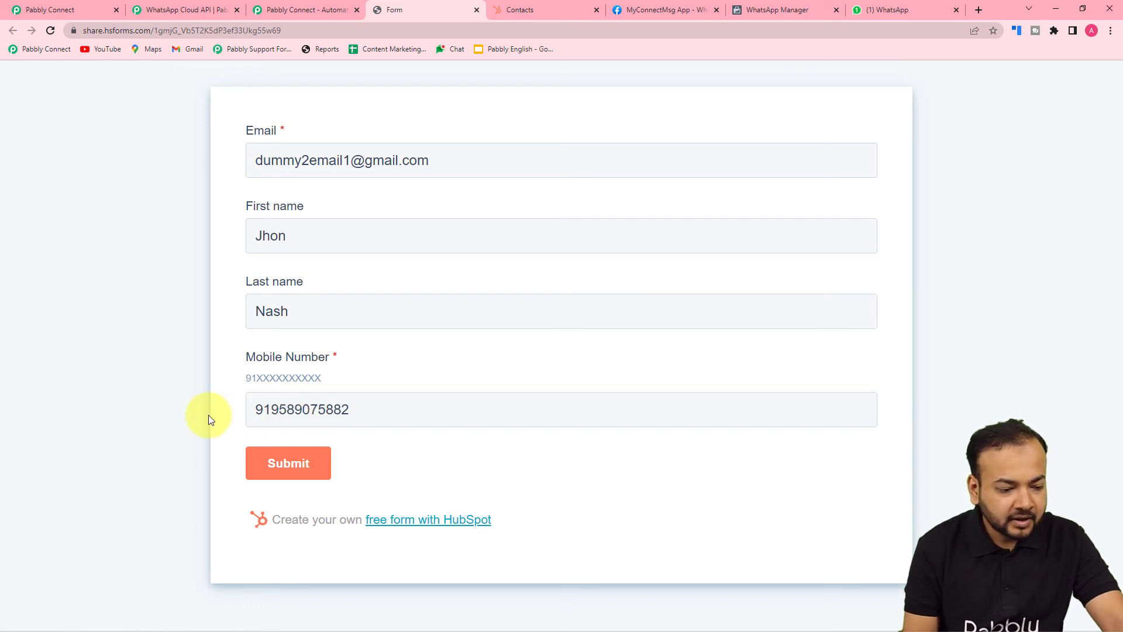
{"action": "left_click", "coordinate": [278, 467]}
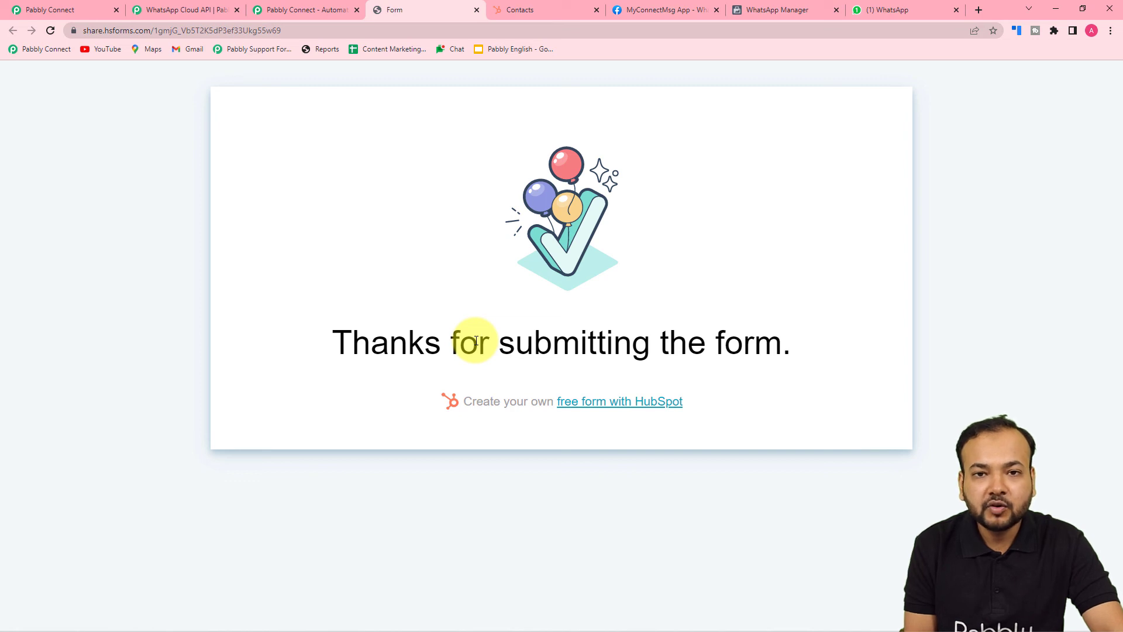
{"action": "key", "text": "ctrl+Tab"}
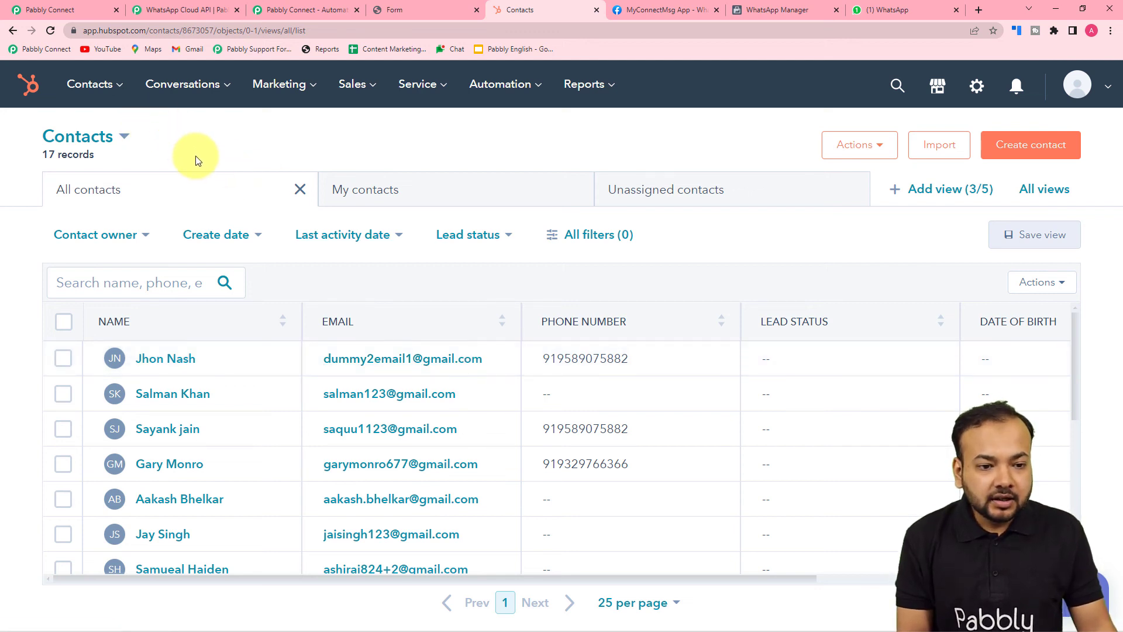
Check the Pabbly trigger schedule and the HubSpot contacts, then view the new WhatsApp greeting
{"action": "left_click", "coordinate": [98, 11]}
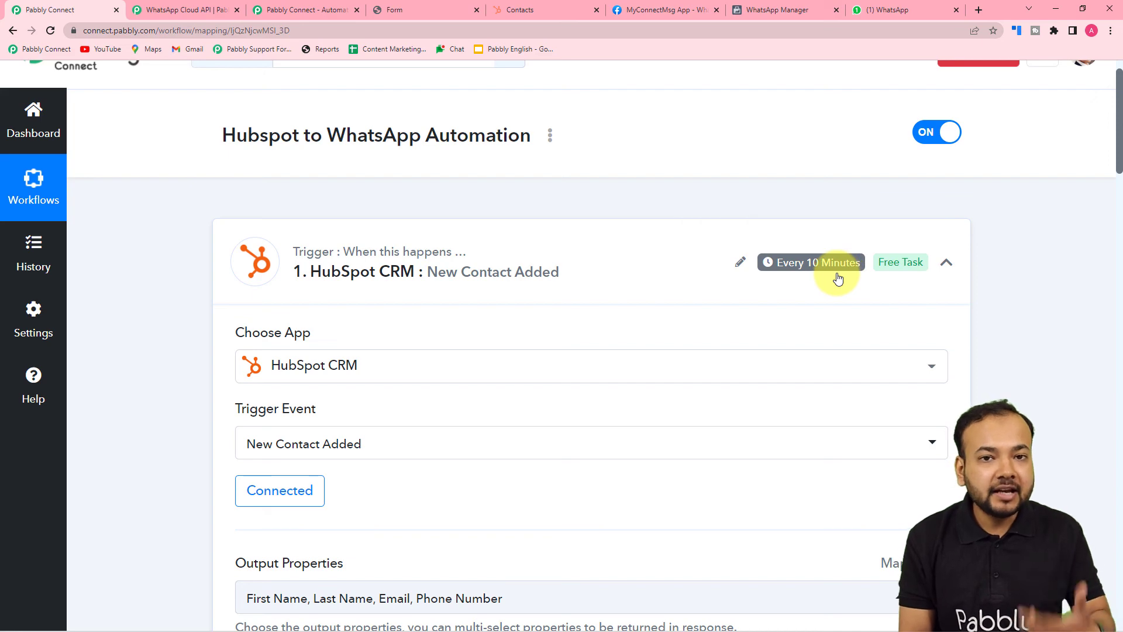
{"action": "left_click", "coordinate": [523, 10]}
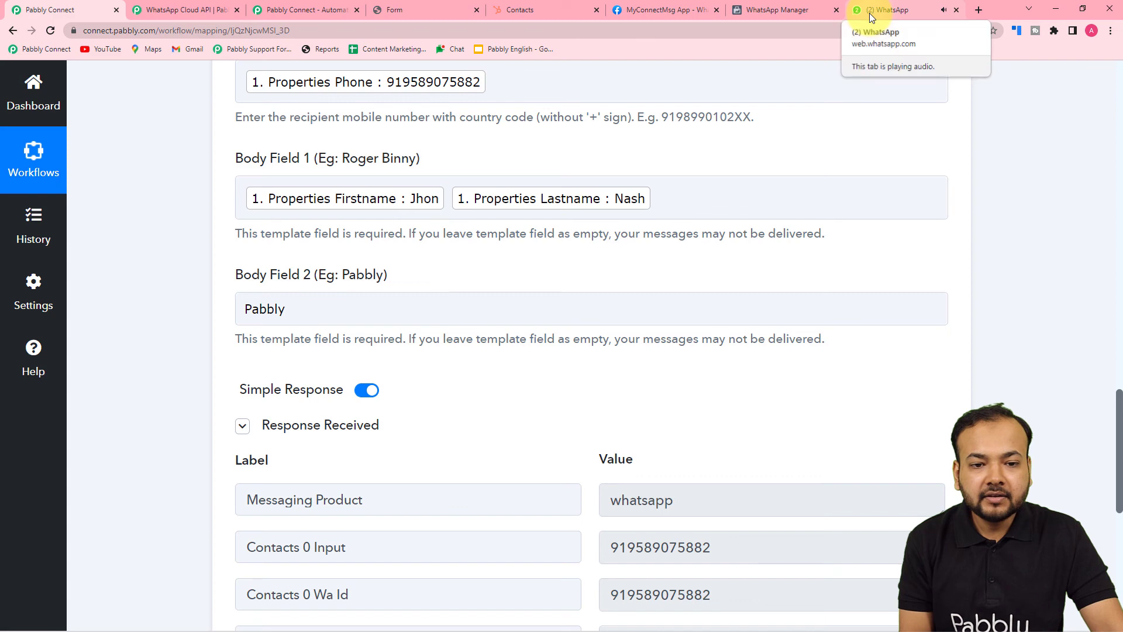
{"action": "left_click", "coordinate": [871, 14]}
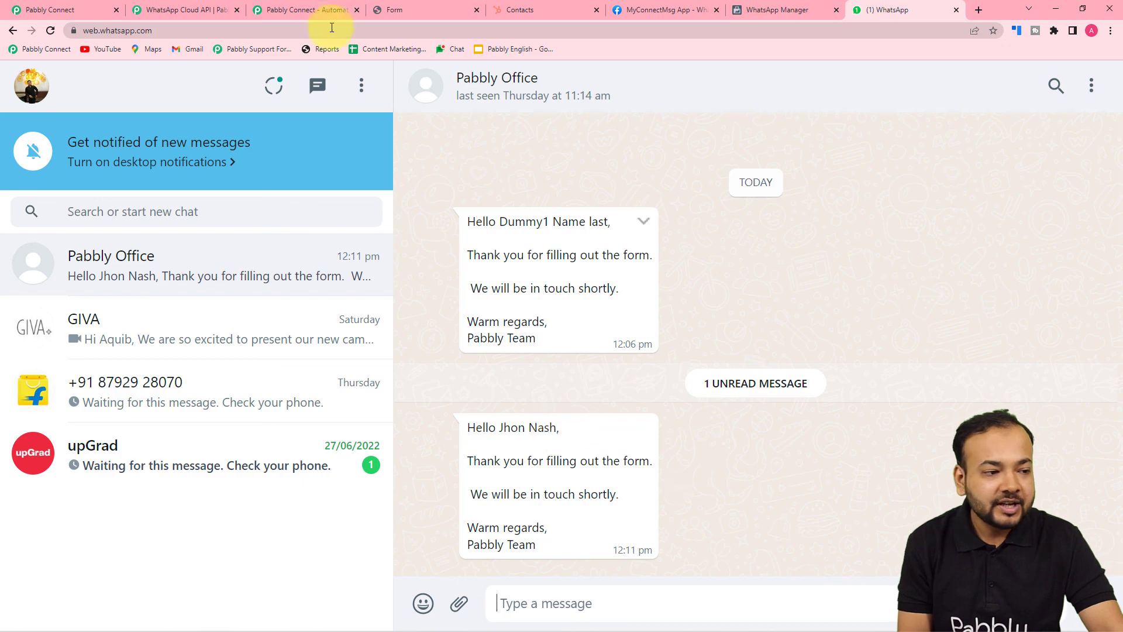
In Pabbly Connect, collapse the WhatsApp Cloud API action card and scroll up to the HubSpot trigger
{"action": "left_click", "coordinate": [86, 6]}
{"action": "scroll", "coordinate": [769, 336], "scroll_direction": "up", "scroll_amount": 10}
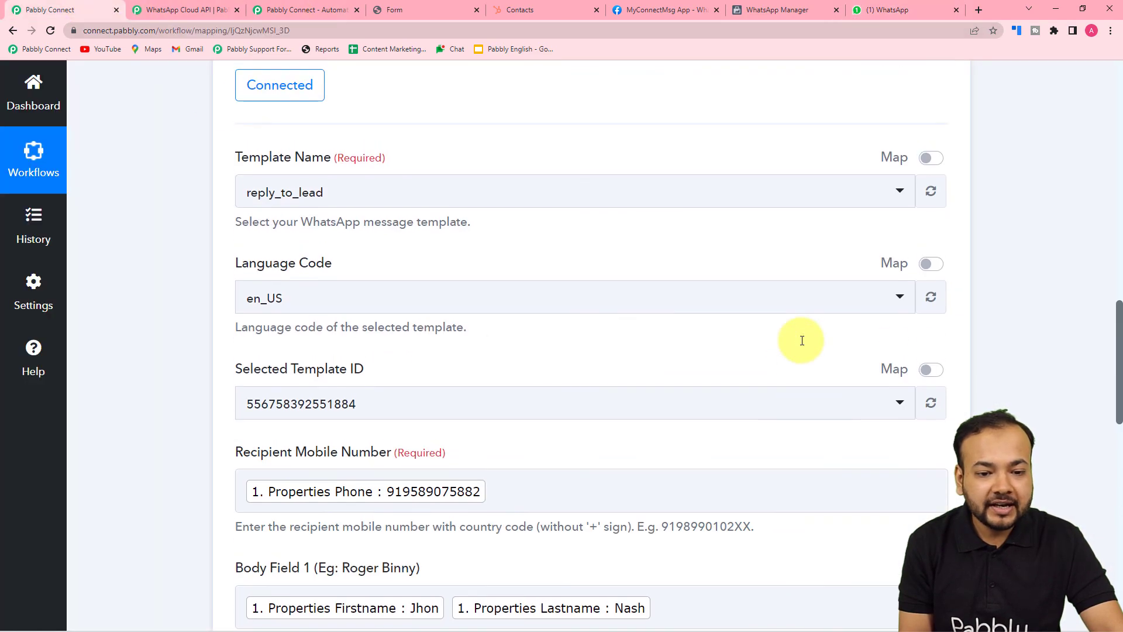
{"action": "scroll", "coordinate": [930, 204], "scroll_direction": "up", "scroll_amount": 2}
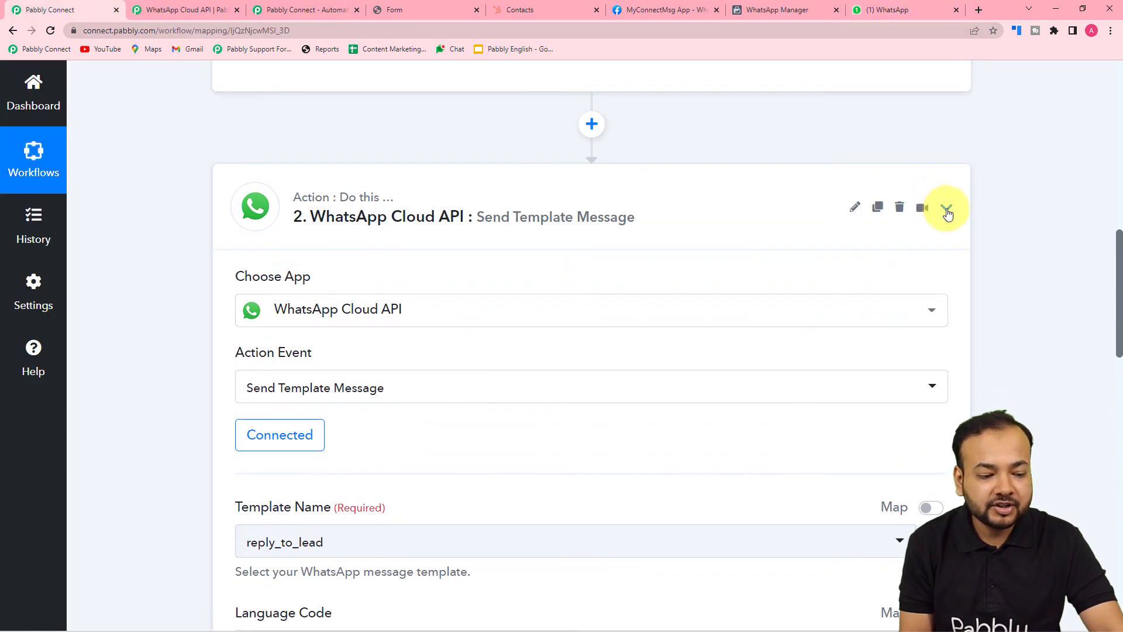
{"action": "left_click", "coordinate": [945, 211]}
{"action": "scroll", "coordinate": [1025, 233], "scroll_direction": "up", "scroll_amount": 5}
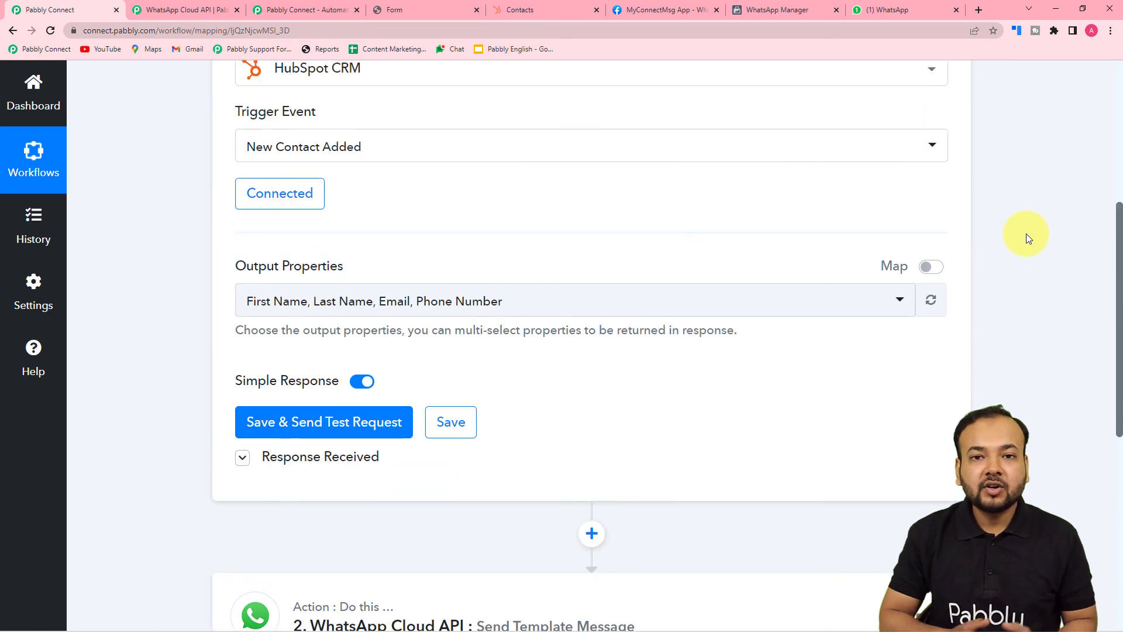